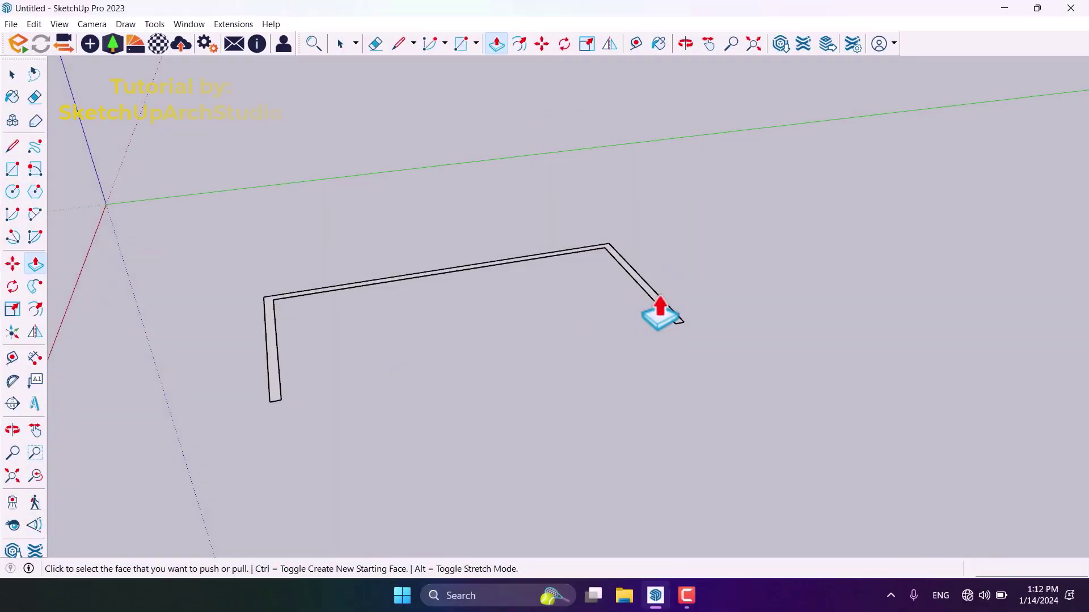
- Extrude the U-shaped wall profile with Push/Pull and copy the right-hand base cabinets' bottom front edges upward as the toe-kick line
left_click(663, 311)
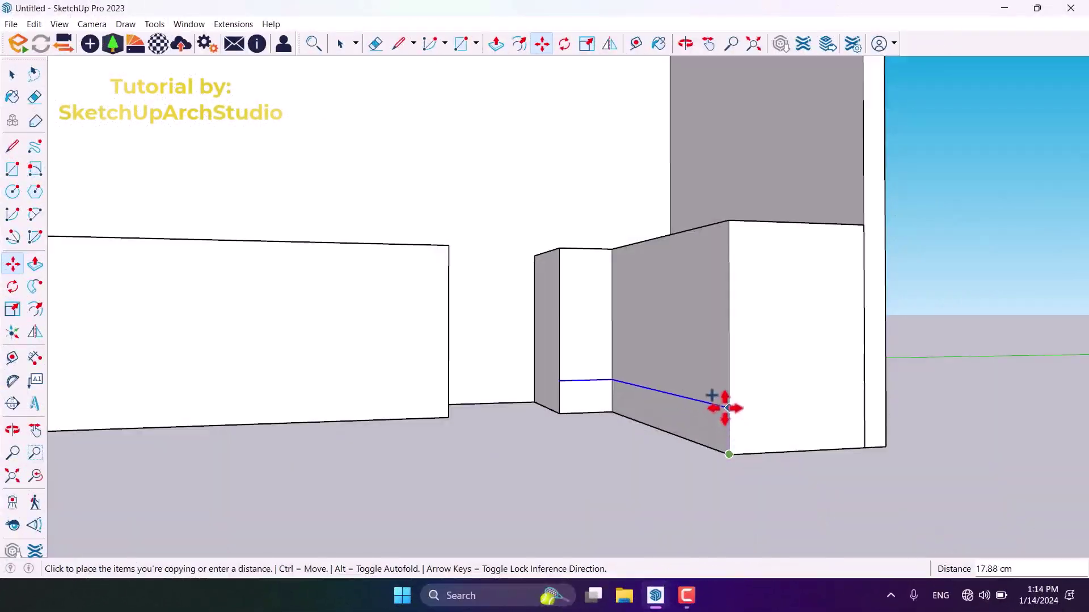
left_click(725, 406)
scroll(756, 448, "up", 3)
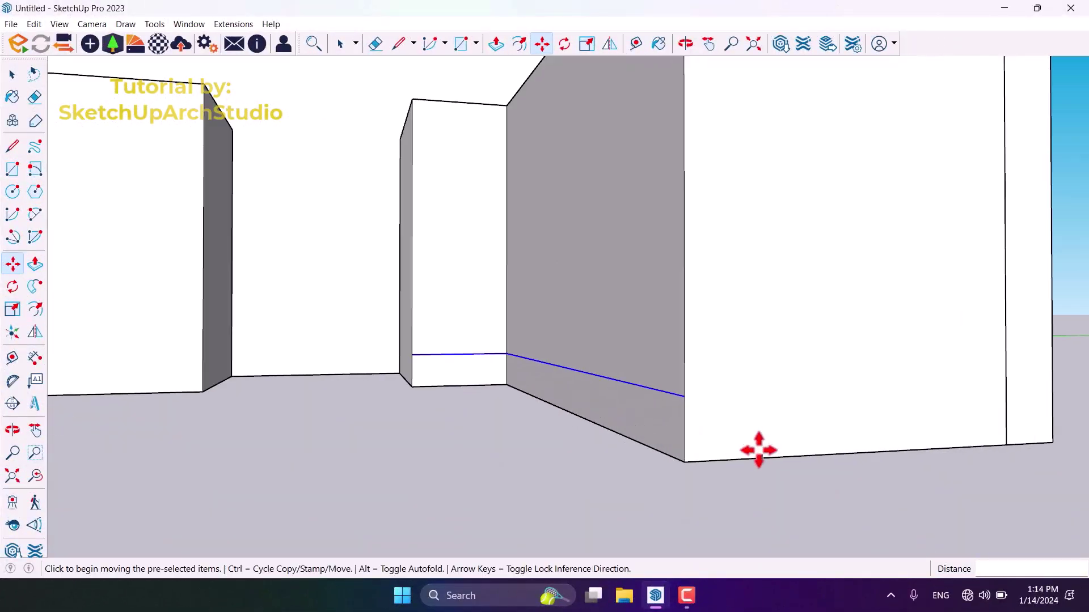
- Draw a 10 by 2 cm rectangle at the bottom corner of the right-hand cabinet's end face and sweep it with Follow Me to form the toe kick
left_click(13, 169)
left_click(685, 396)
type("10, 2")
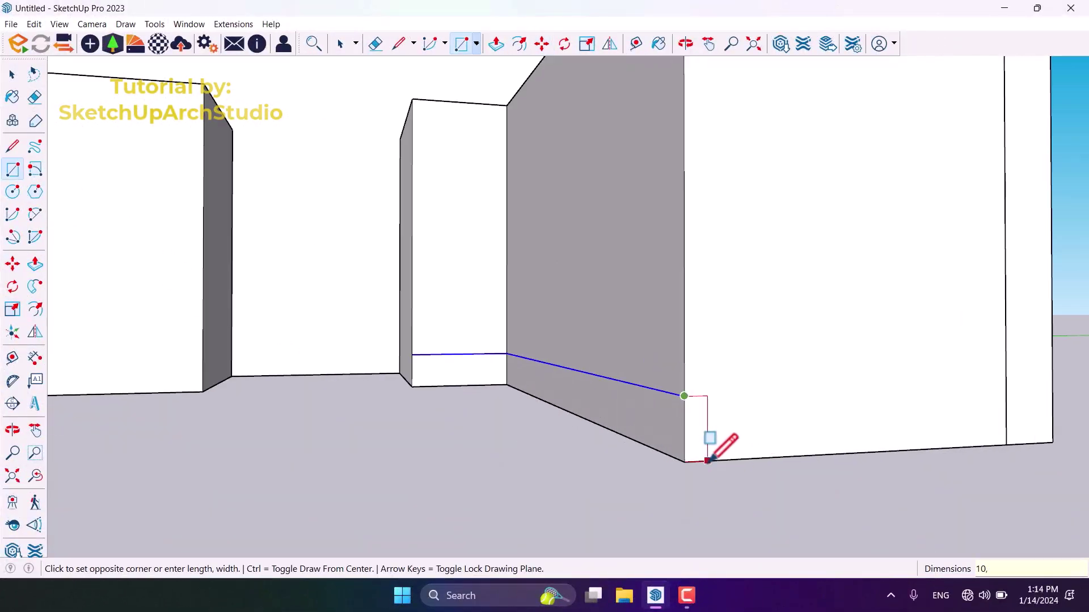
key("Return")
left_click(33, 288)
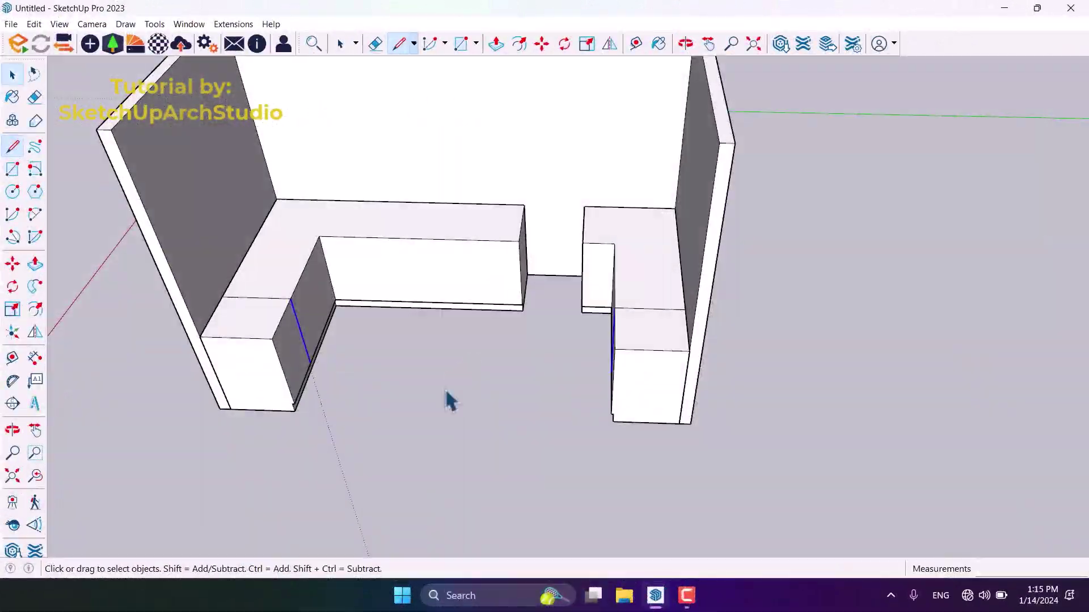
- Pull the top face of the right-hand cabinets' end section upward into a tall unit with Push/Pull
left_click(451, 400)
scroll(451, 400, "down", 3)
middle_click_drag(451, 401, 657, 377)
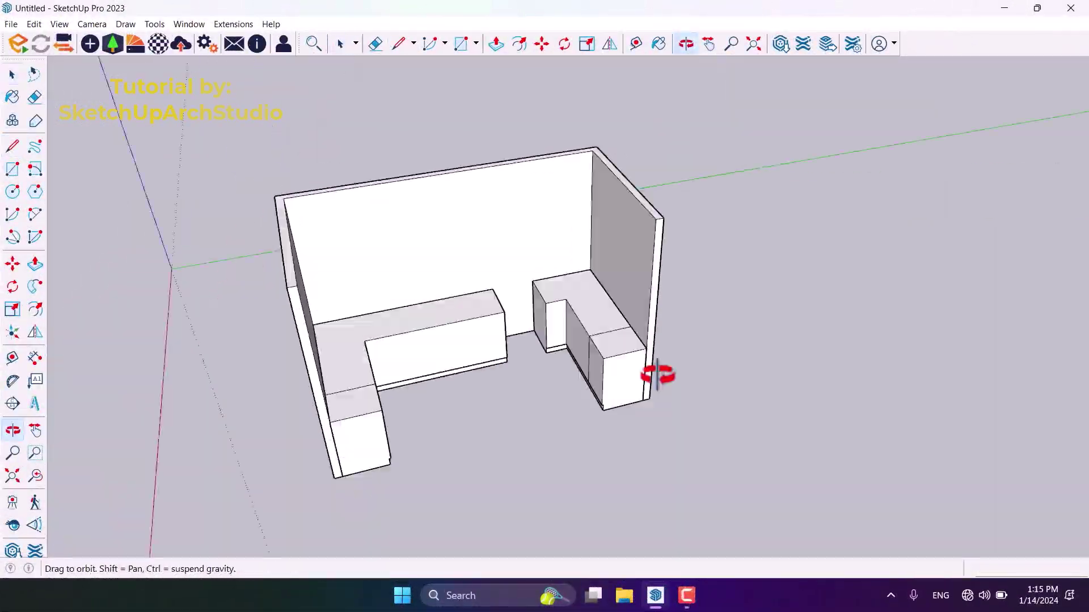
scroll(595, 369, "up", 3)
middle_click_drag(480, 371, 520, 338, "shift")
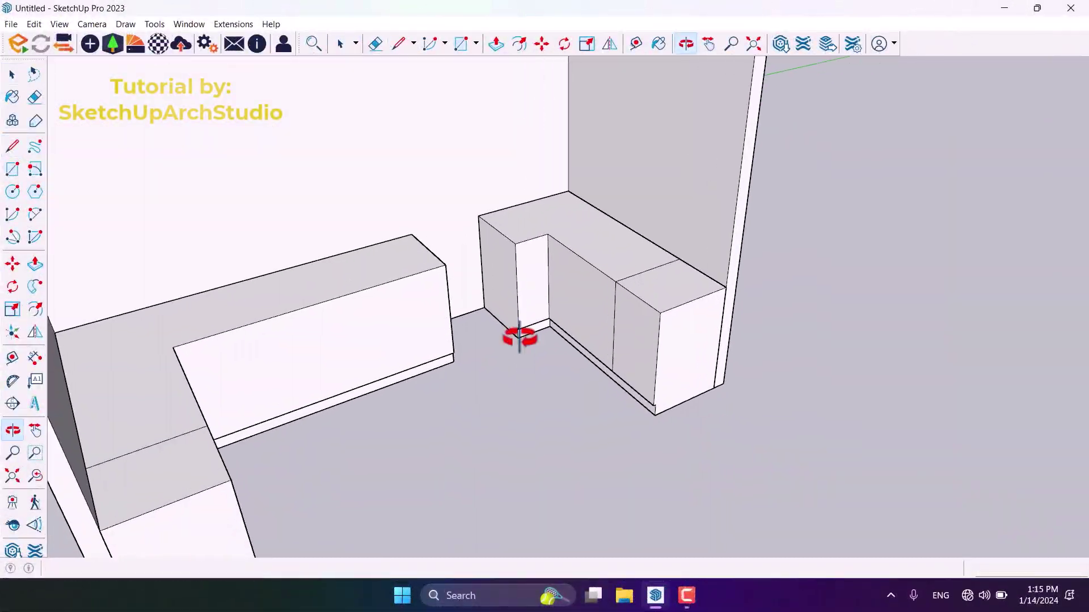
left_click(35, 264)
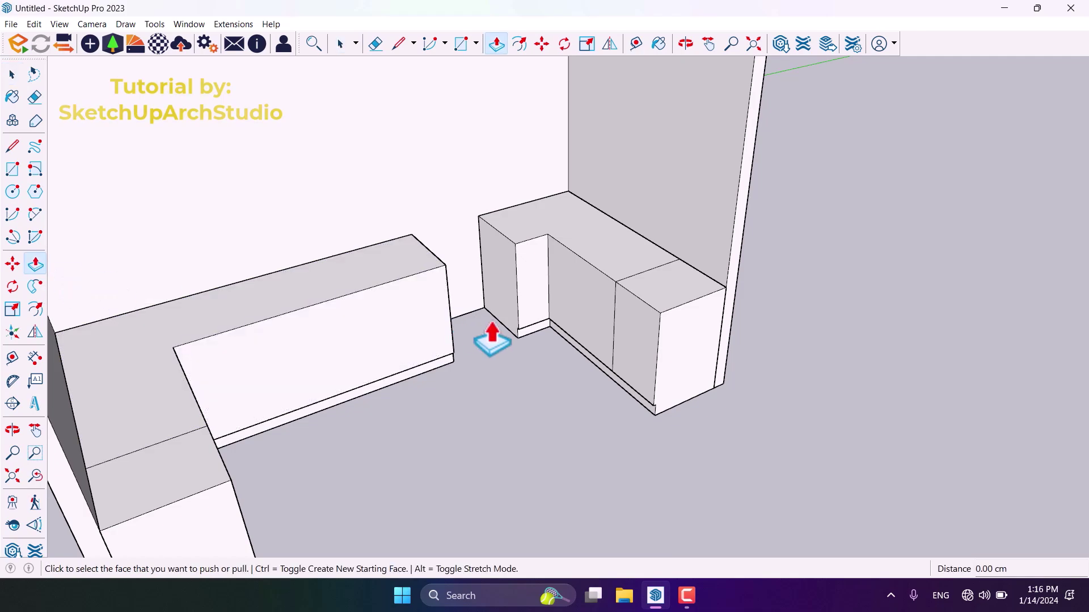
left_click(635, 294)
scroll(635, 294, "up", 3)
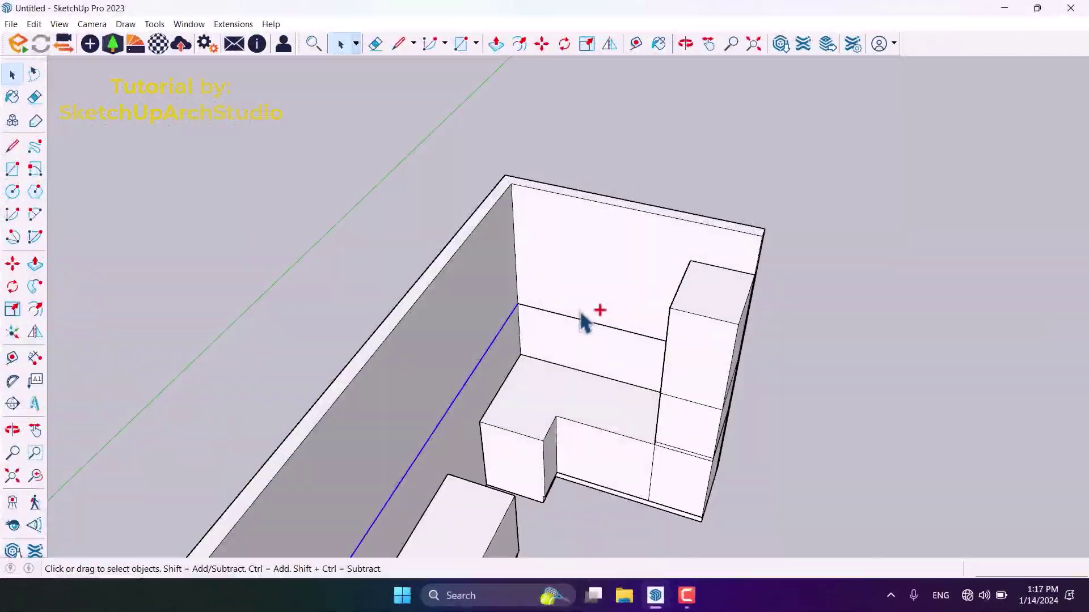
- Sweep the upper-cabinet profile on the tall unit's side along the wall edges with Follow Me
middle_click_drag(567, 326, 680, 267)
left_click(35, 287)
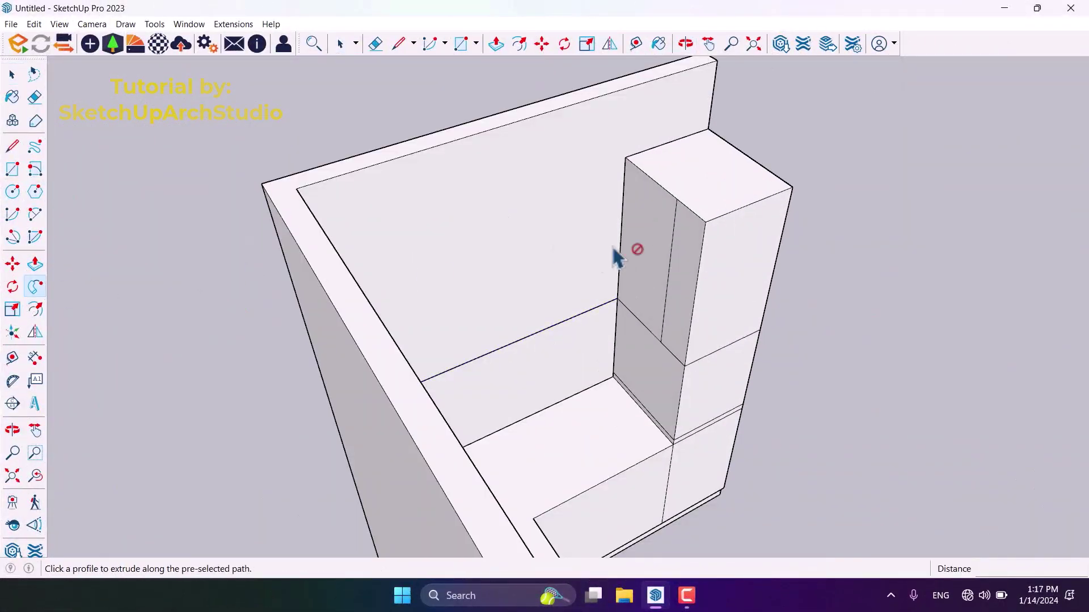
left_click(652, 261)
middle_click_drag(768, 291, 554, 131)
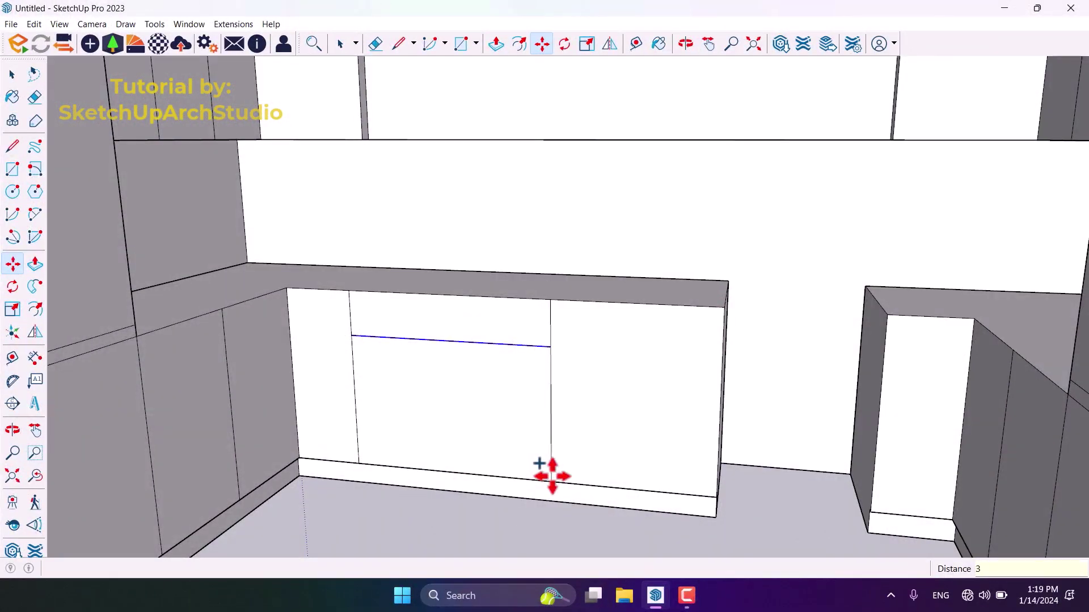
- Copy the horizontal drawer line downward across the middle section of the back base cabinet front
key("Return")
key("space")
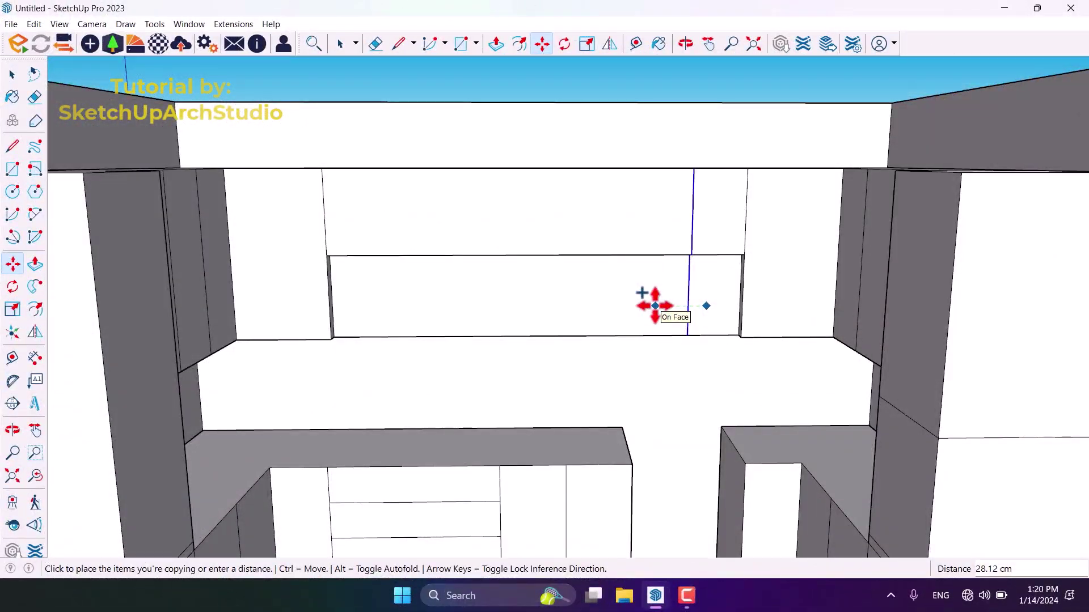
- Copy the vertical division line leftward twice across both rows of the back wall's upper cabinet fronts
key("Return")
left_click(617, 301)
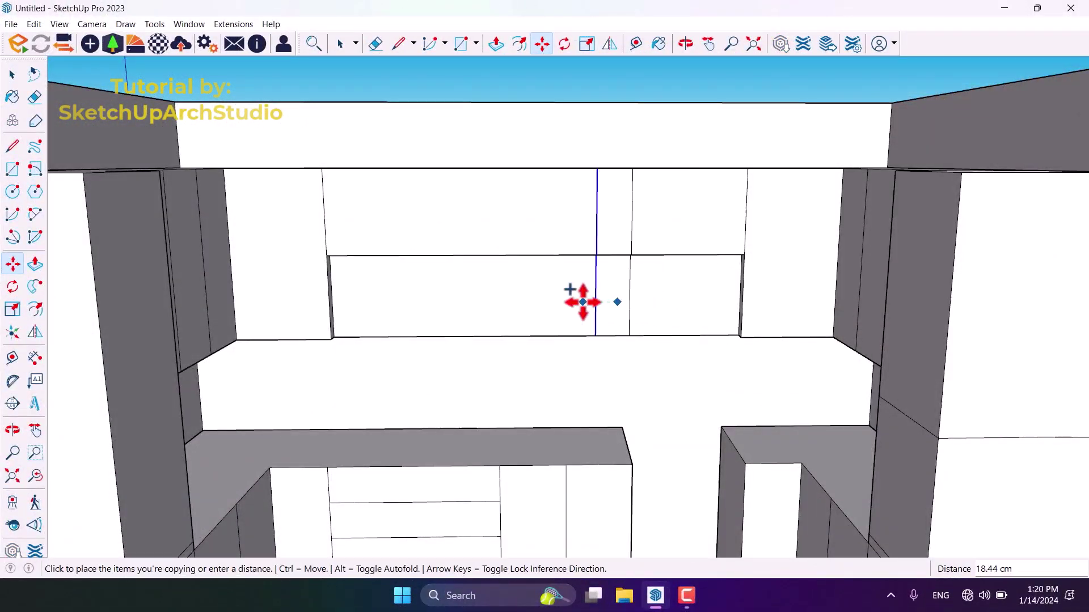
key("Return")
scroll(583, 304, "down", 3)
scroll(517, 316, "up", 3)
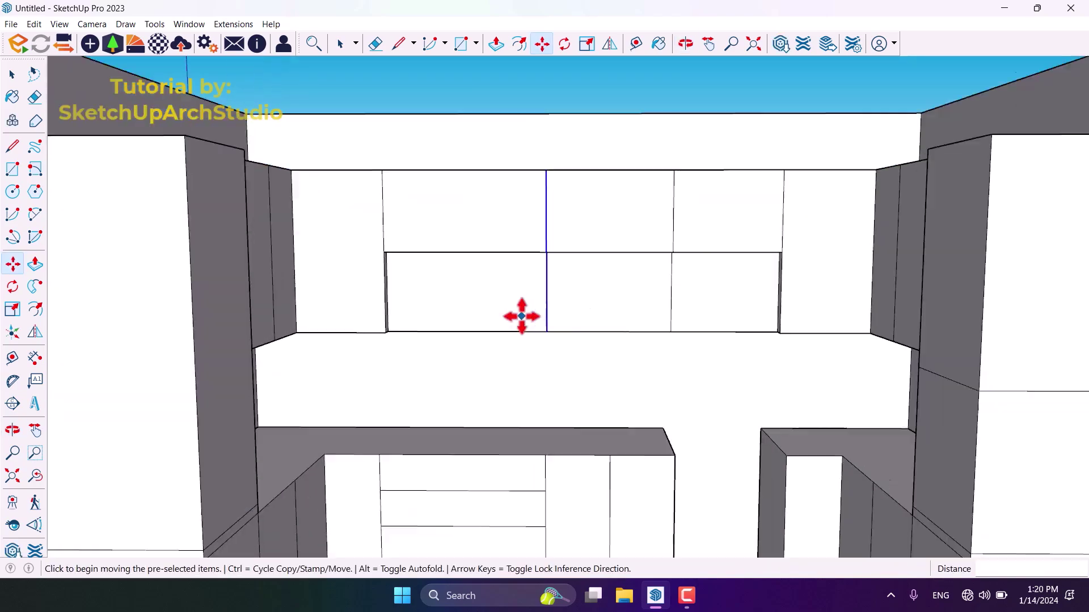
key("space")
scroll(493, 367, "down", 5)
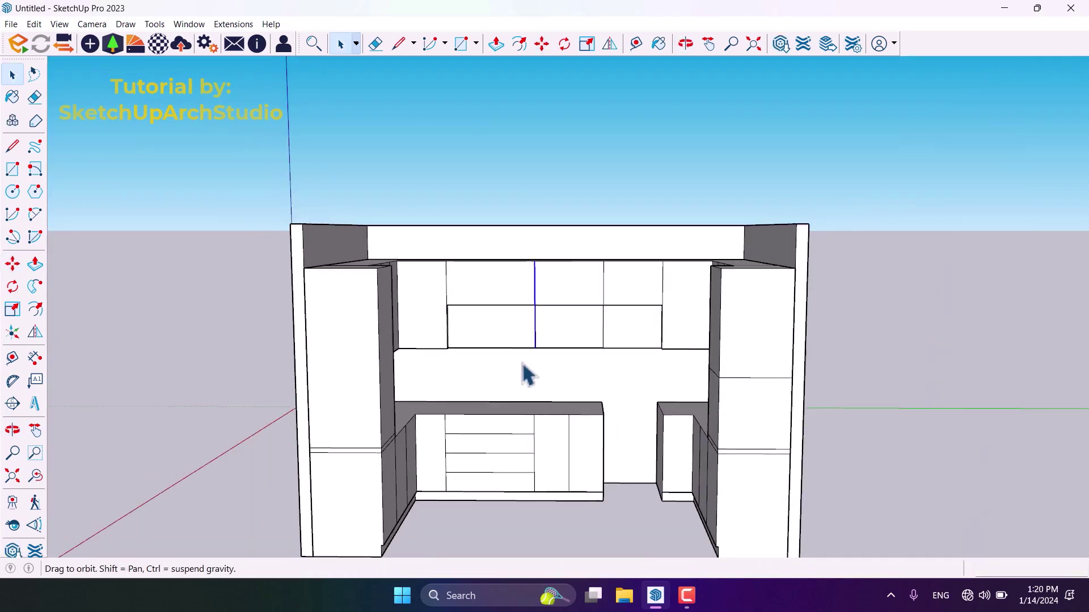
middle_click_drag(522, 372, 522, 117)
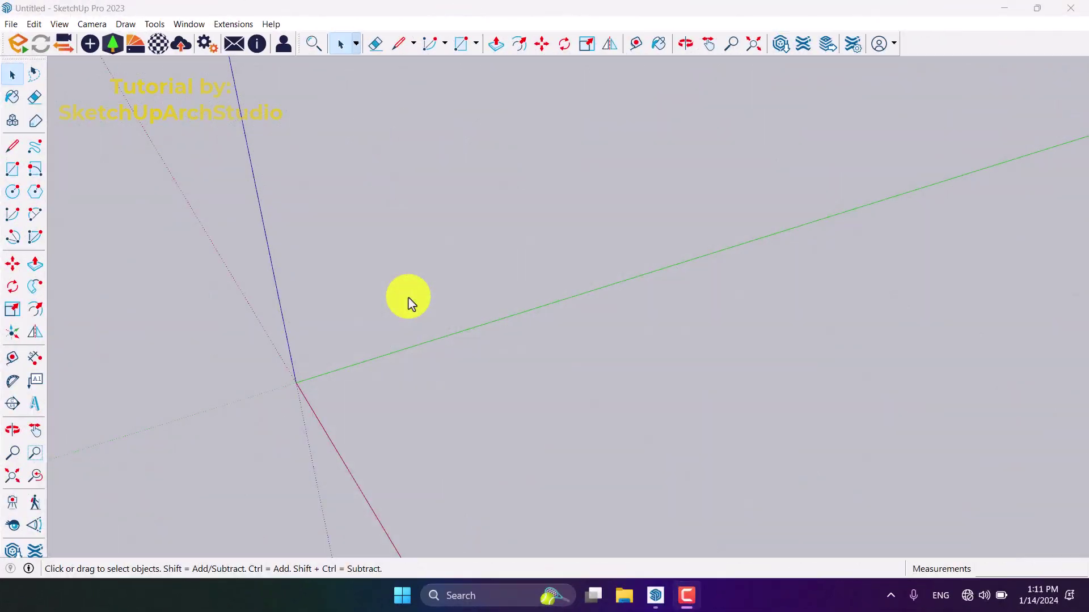
left_click(408, 298)
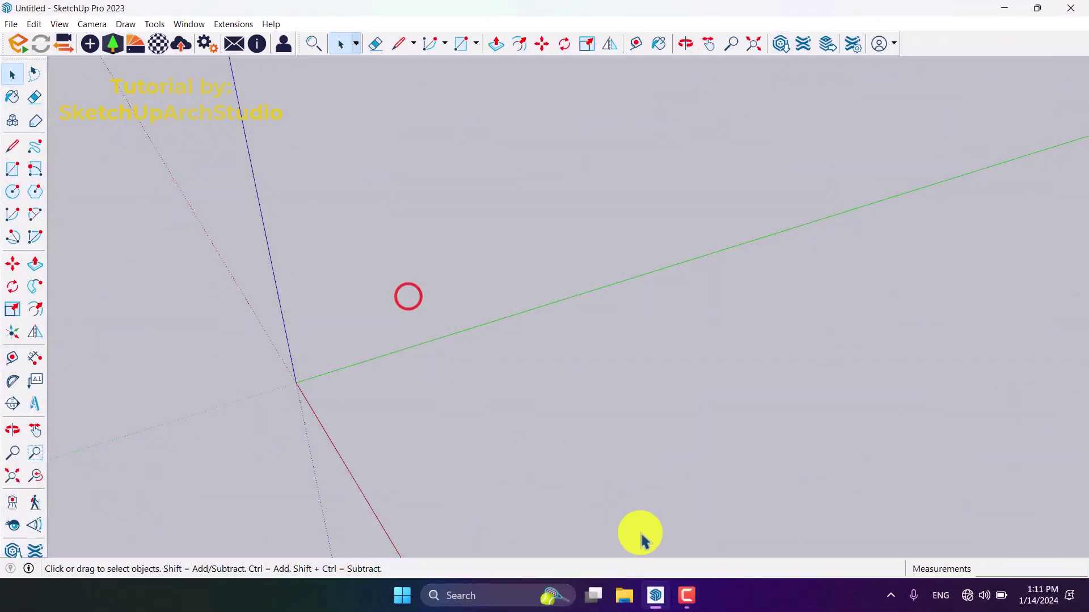
left_click(678, 594)
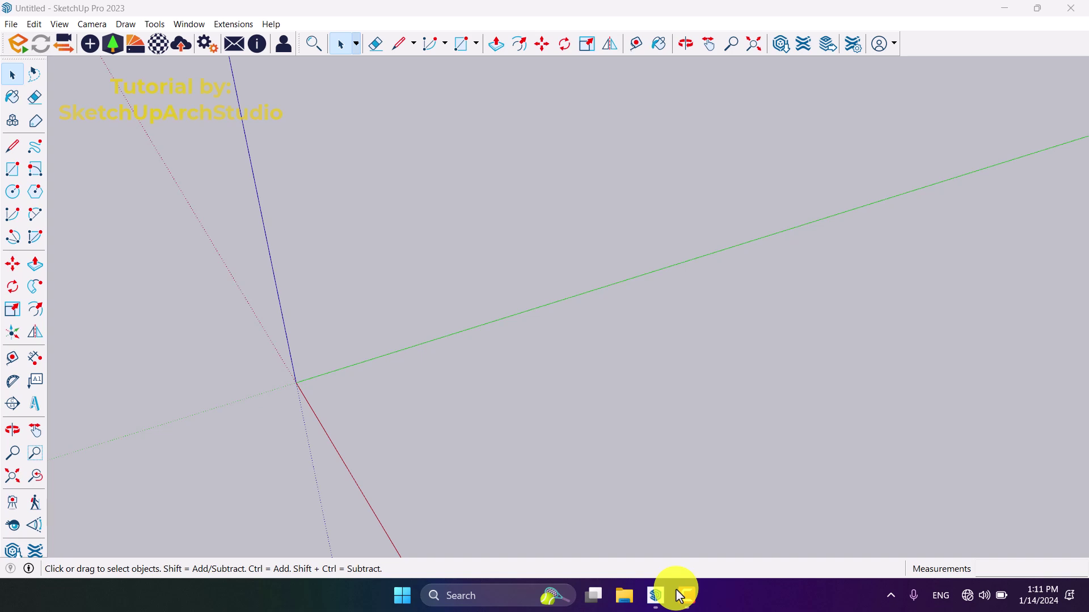
- Draw a U-shaped wall outline of three connected lines, 200, 400 and 200 cm long, parallel to the red and green axes
middle_click_drag(350, 406, 465, 400)
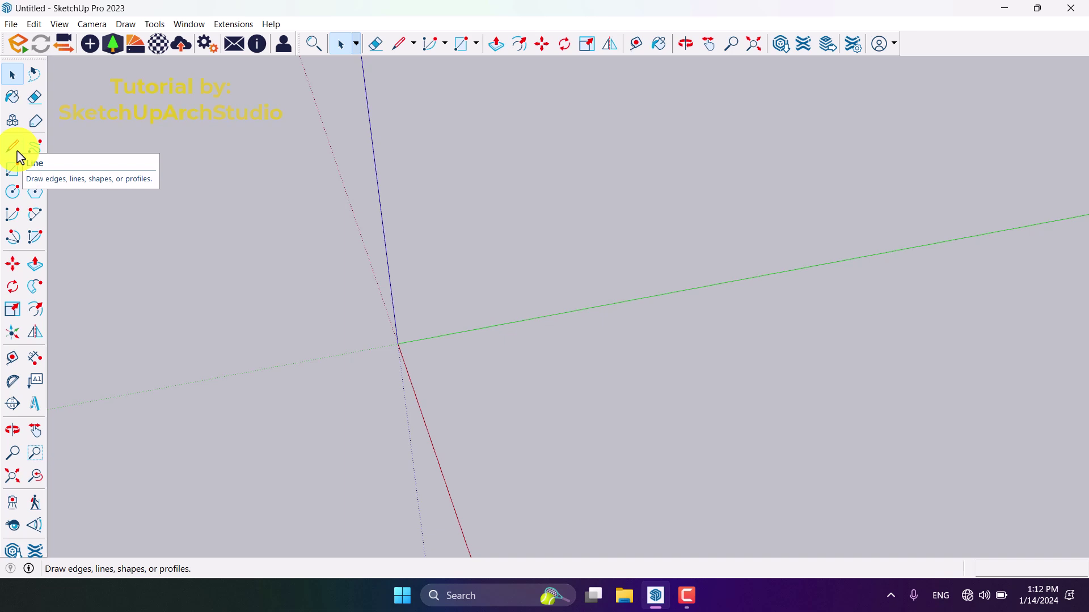
left_click(15, 148)
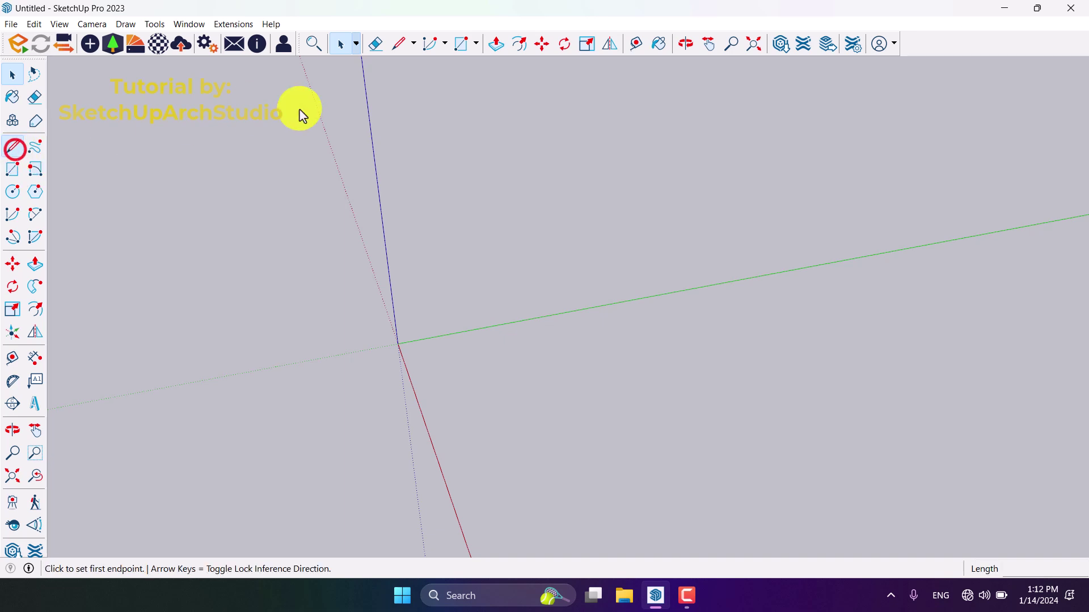
middle_click_drag(517, 384, 597, 401)
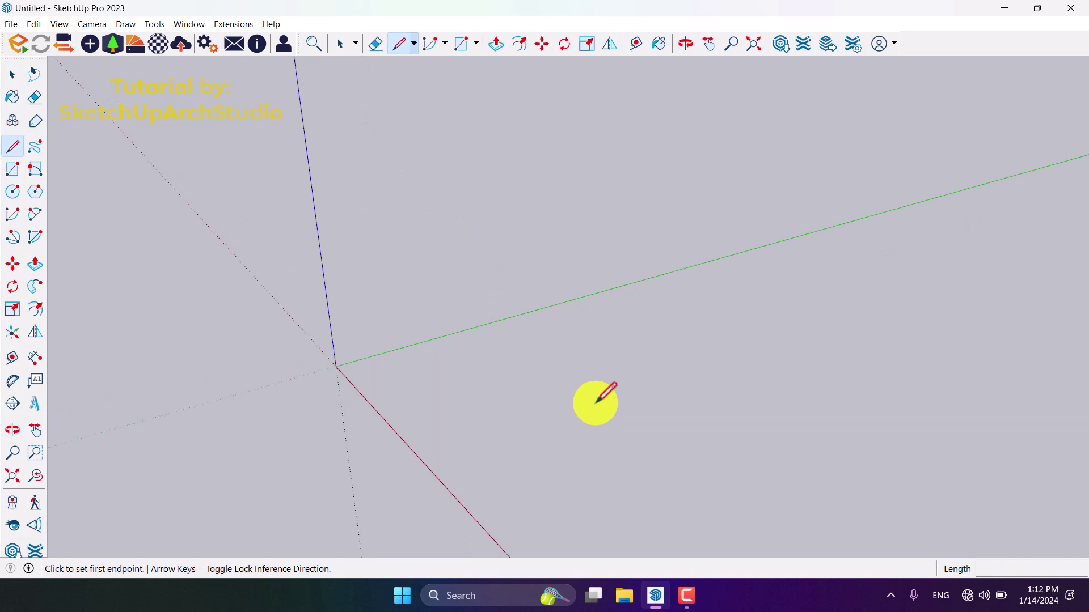
left_click(568, 459)
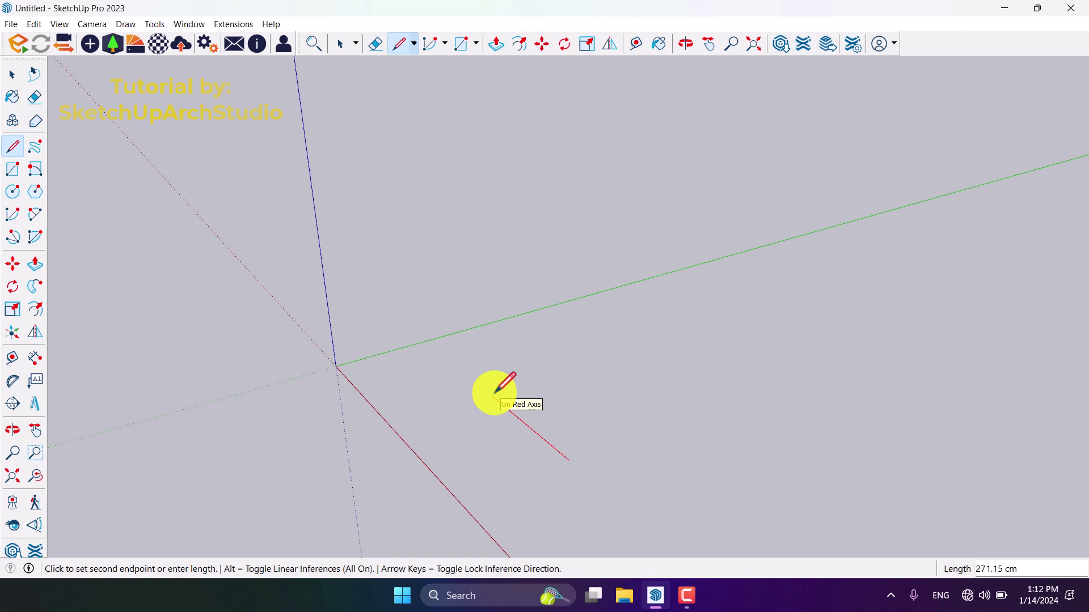
type("200")
key("Return")
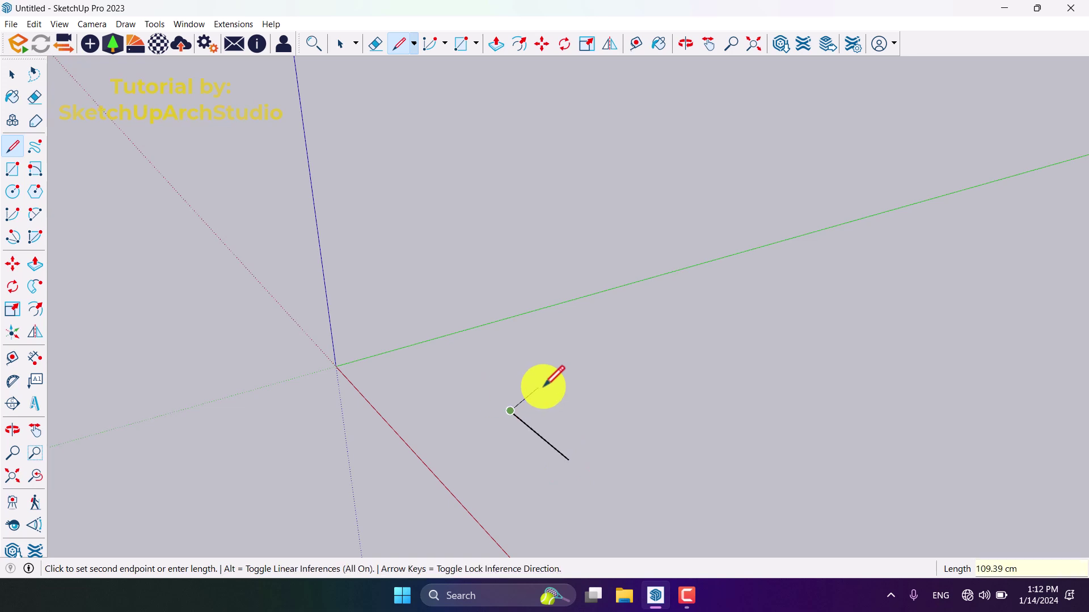
type("400")
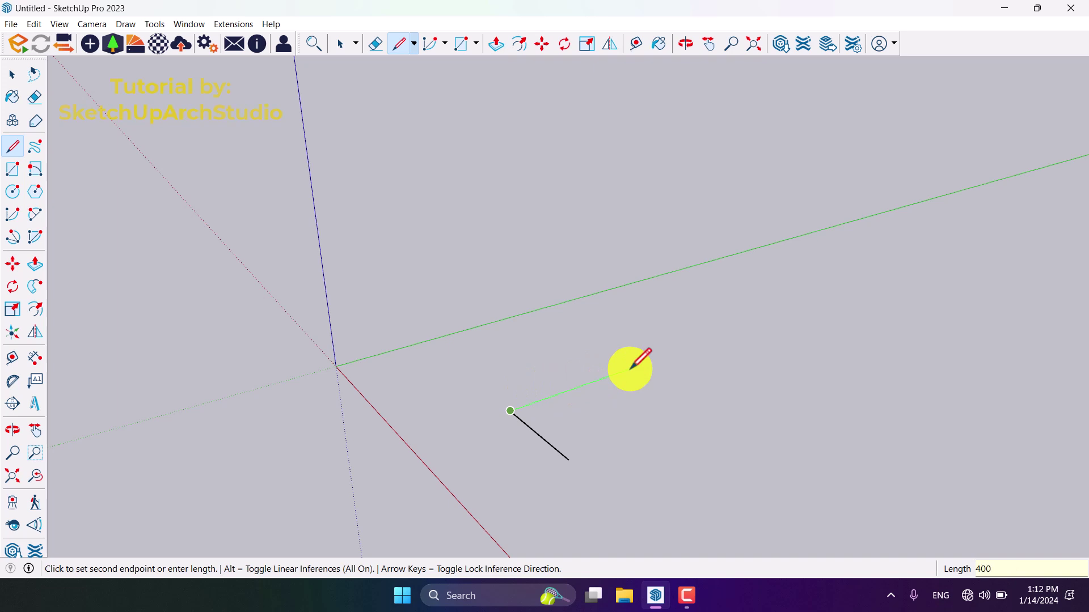
key("Return")
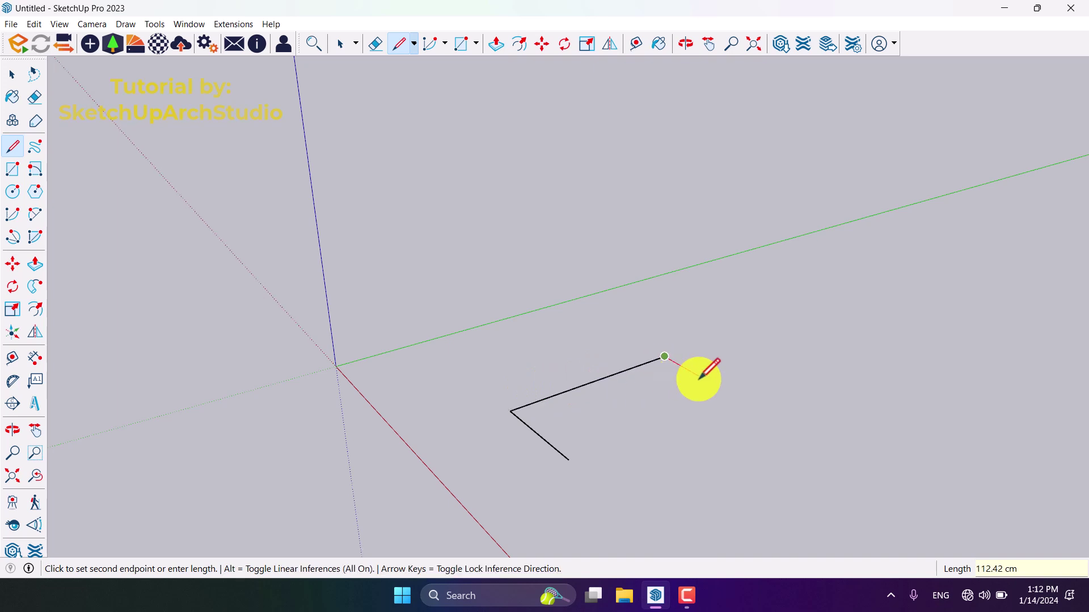
type("200")
key("Return")
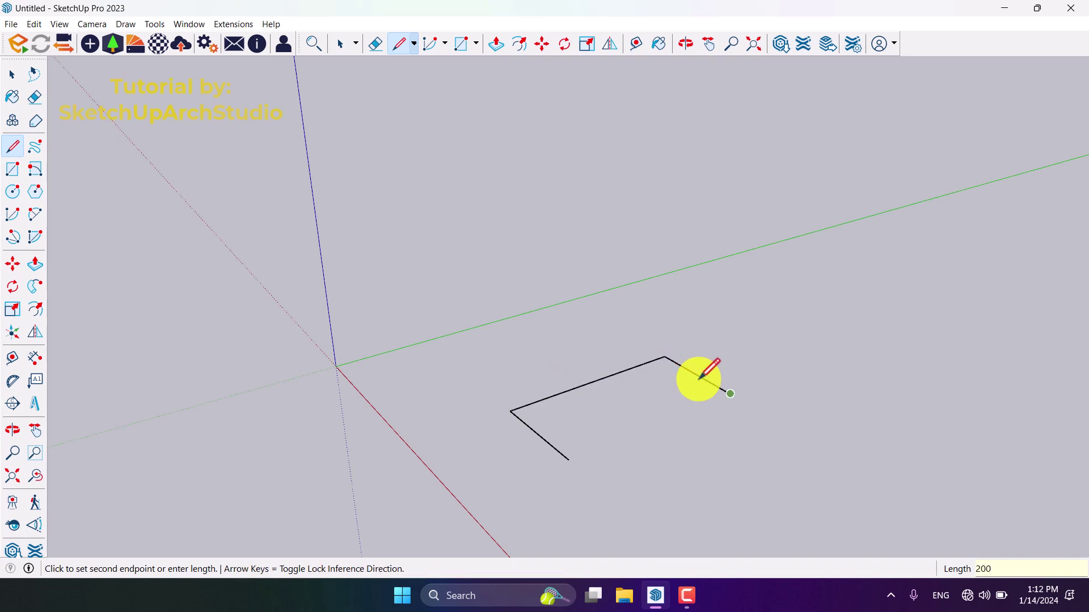
key("space")
mouse_move(705, 372)
middle_mouse_down()
mouse_move(450, 350)
mouse_move(702, 461)
middle_mouse_up()
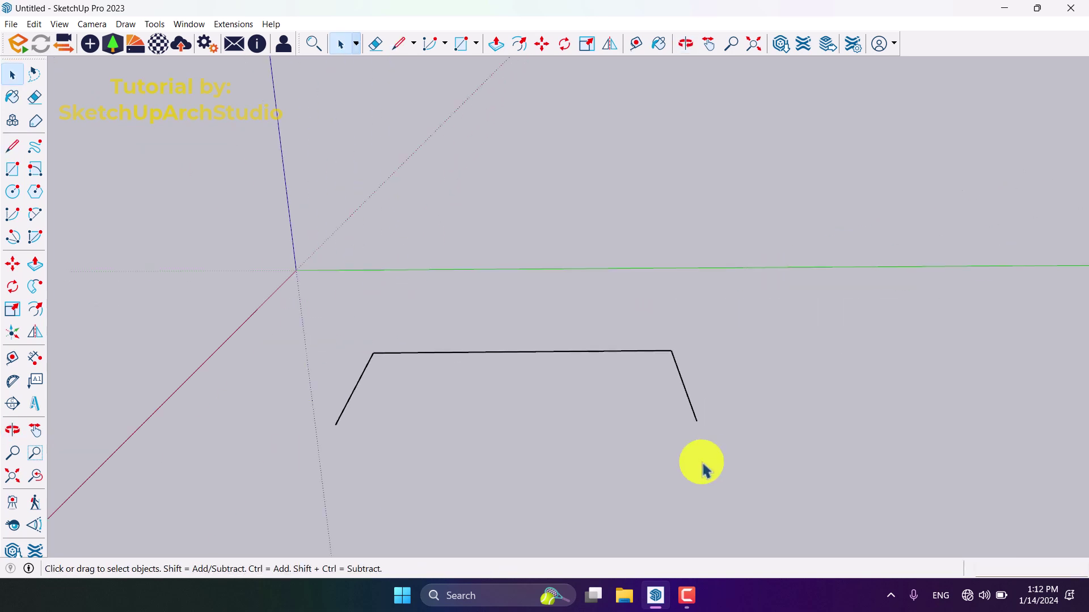
- Offset the complete U-shaped outline outward by 10 cm for the wall thickness
mouse_move(492, 445)
middle_mouse_down()
mouse_move(595, 408)
mouse_move(579, 437)
middle_mouse_up()
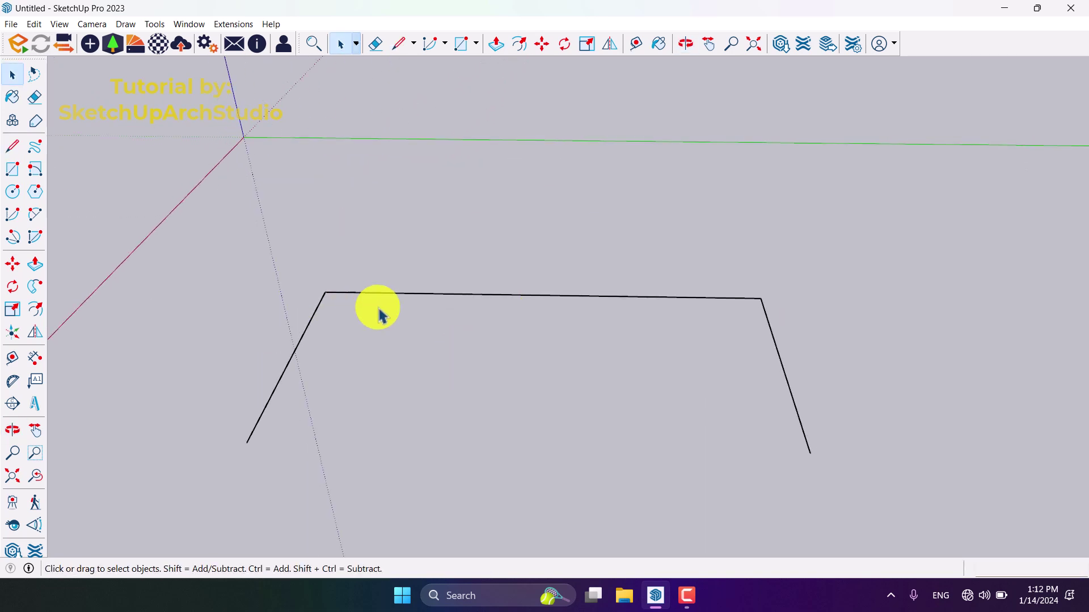
mouse_move(377, 308)
middle_mouse_down()
mouse_move(777, 321)
mouse_move(747, 331)
middle_mouse_up()
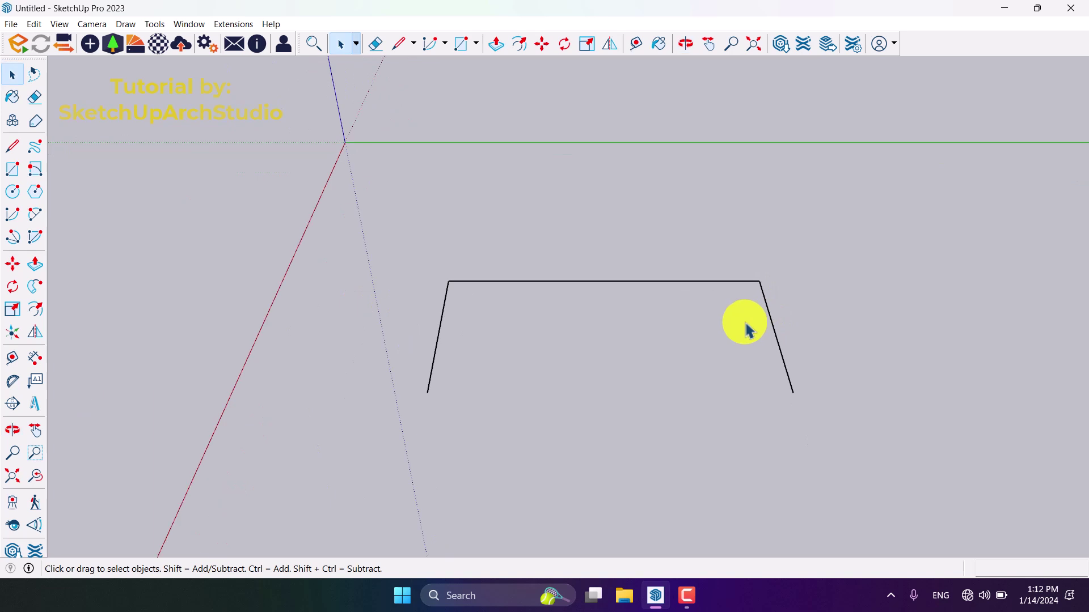
mouse_move(831, 232)
left_mouse_down()
mouse_move(437, 347)
mouse_move(363, 348)
left_mouse_up()
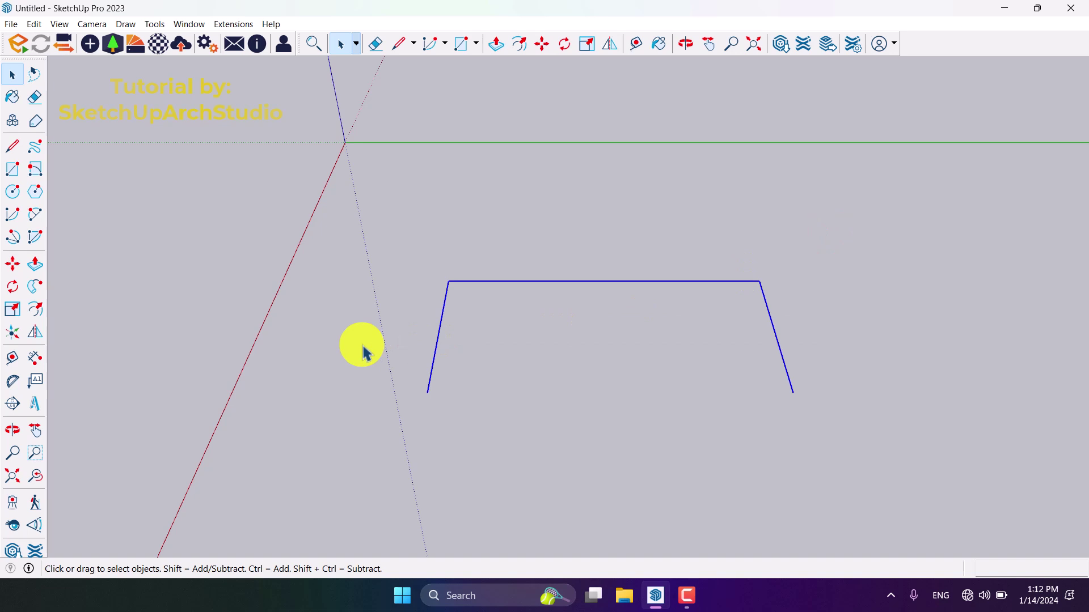
left_click(35, 309)
scroll(386, 363, "up", 2)
left_click(437, 377)
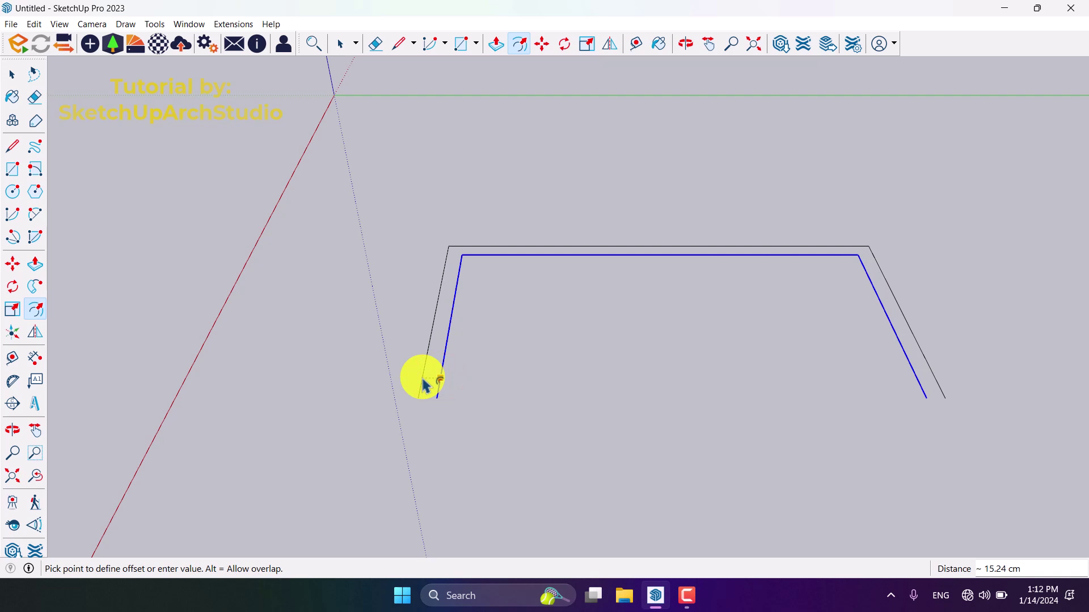
left_click(425, 385)
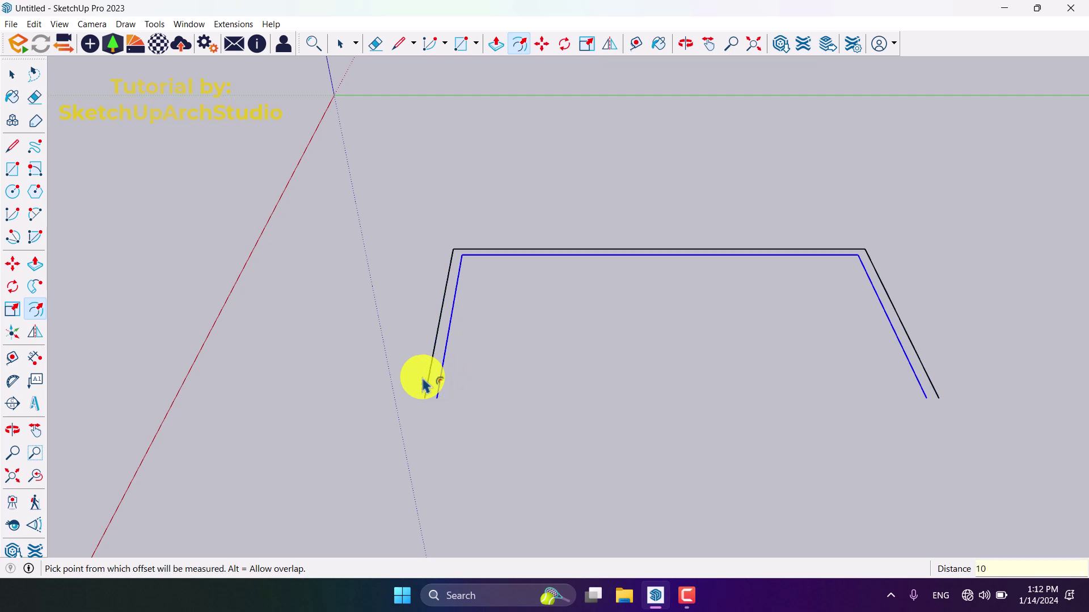
- Close both open ends of the offset wall outline with short lines to form a single face
left_click(21, 148)
scroll(374, 411, "up", 2)
left_click(446, 392)
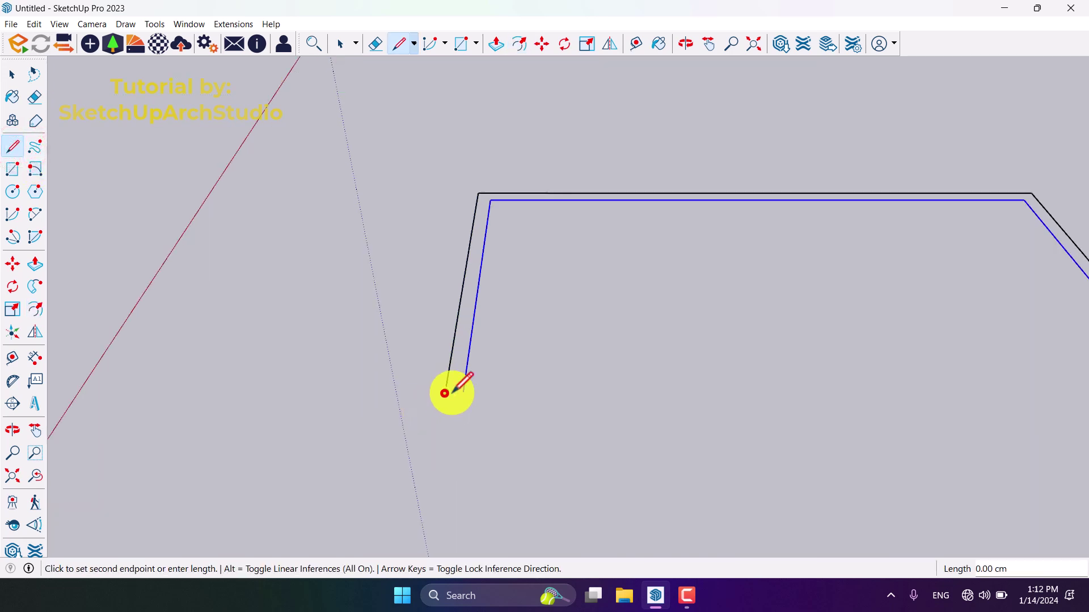
left_click(467, 391)
left_click(16, 149)
scroll(314, 321, "down", 2)
scroll(724, 337, "up", 2)
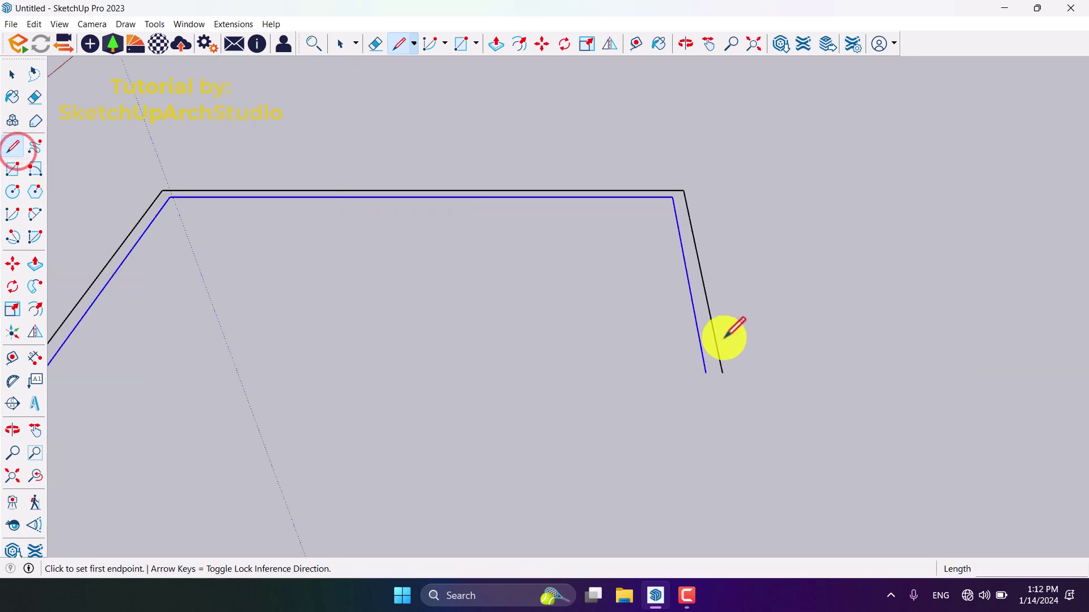
left_click(721, 372)
left_click(706, 372)
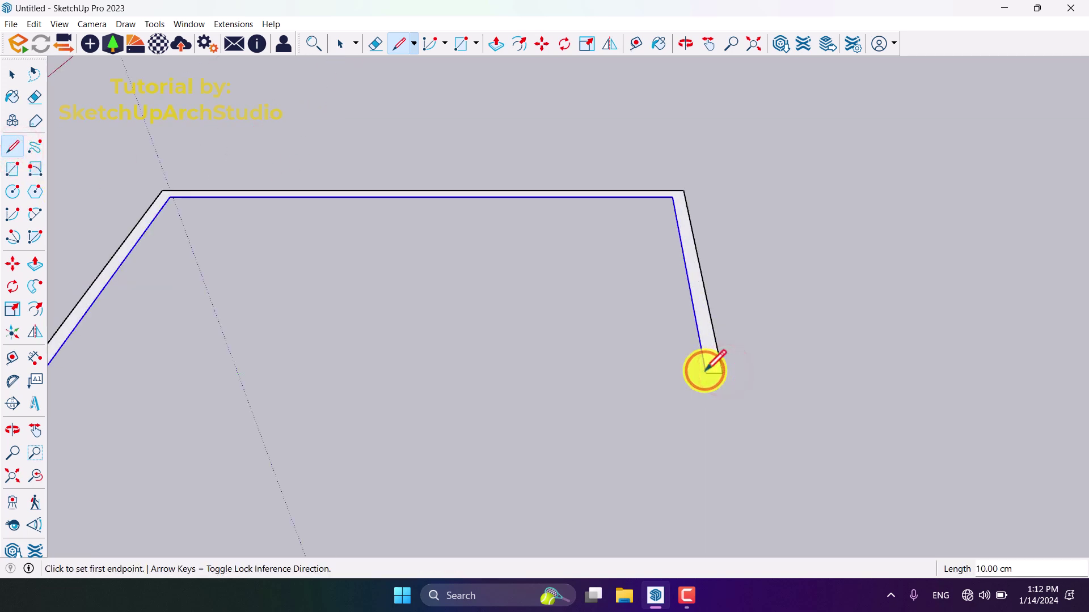
key("space")
- Extrude the U-shaped wall face upward to a height of 280 cm
left_click(35, 263)
middle_click_drag(548, 332, 668, 297)
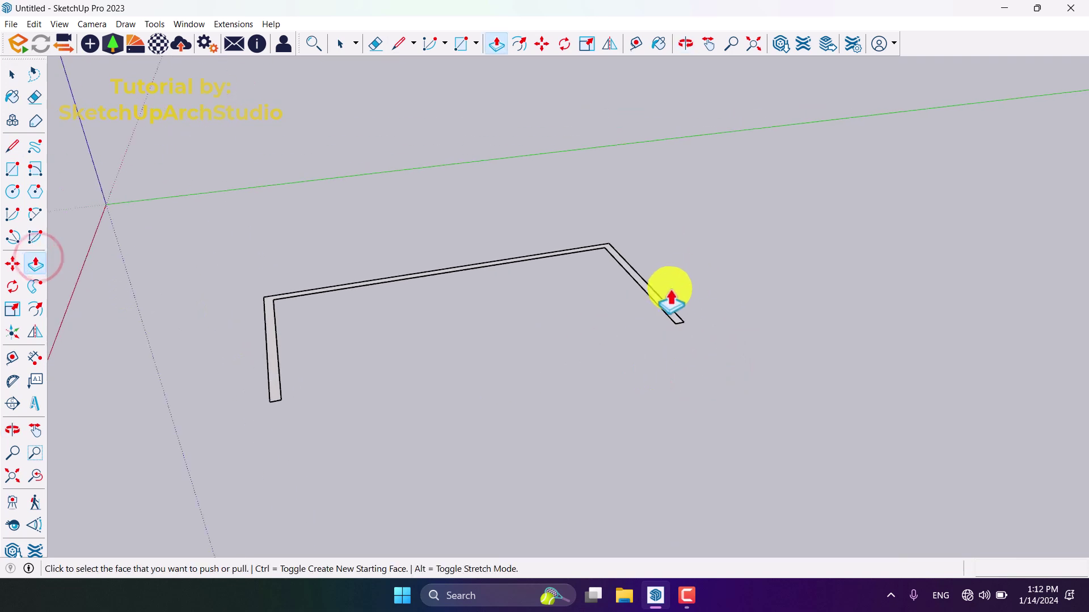
left_click(656, 300)
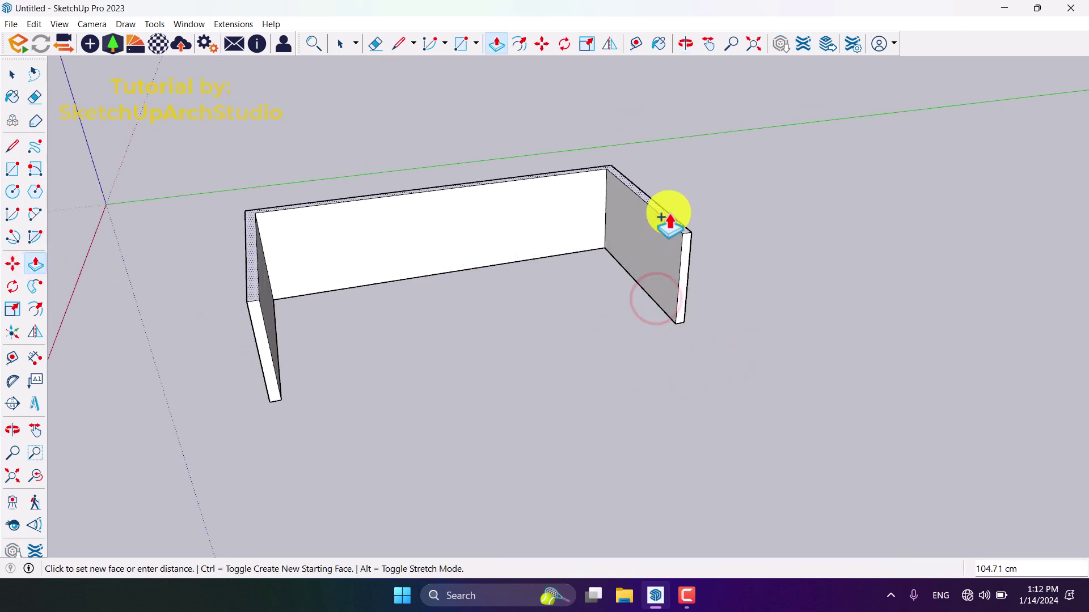
type("280")
key("Return")
scroll(717, 371, "down", 3)
- Select all connected geometry of the walls and make it a group
key("space")
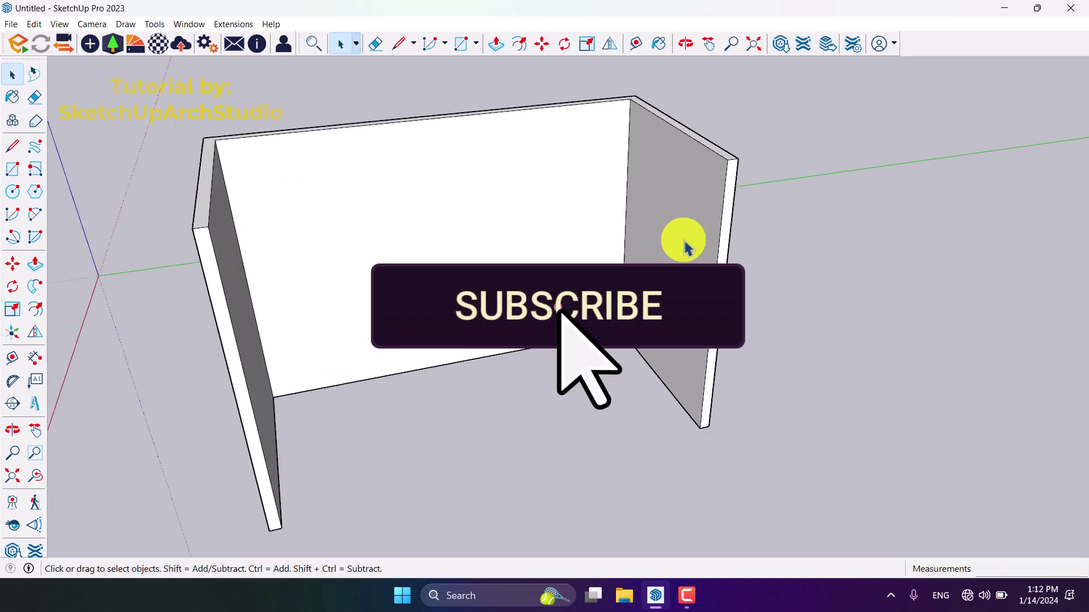
triple_click(682, 241)
right_click(683, 240)
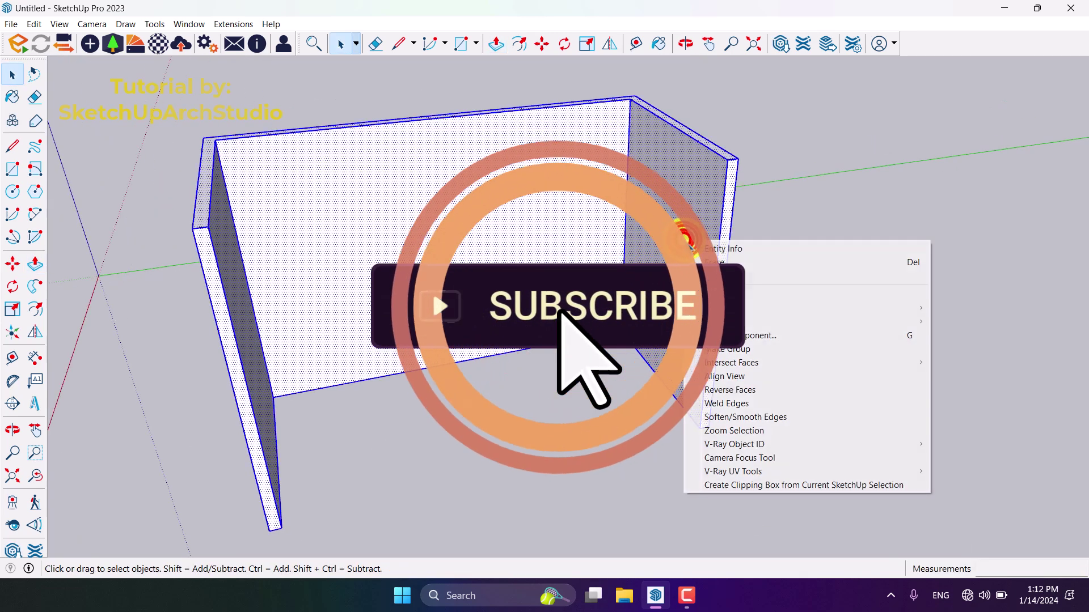
left_click(730, 348)
left_click(825, 300)
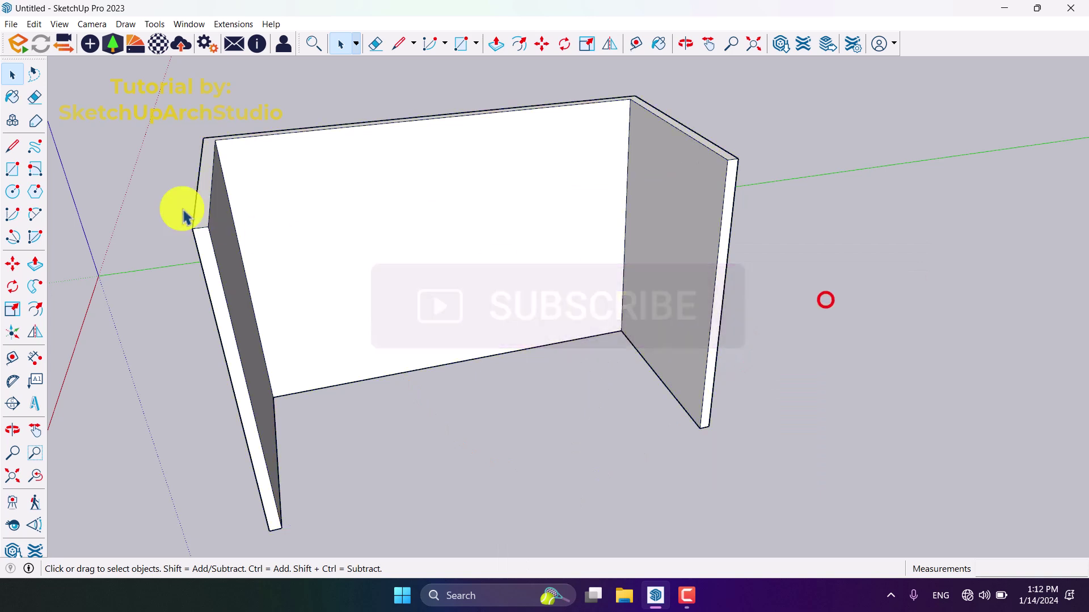
- Trace the inner bottom edges of the walls with connected lines from one open end to the other
left_click(13, 148)
left_click(697, 428)
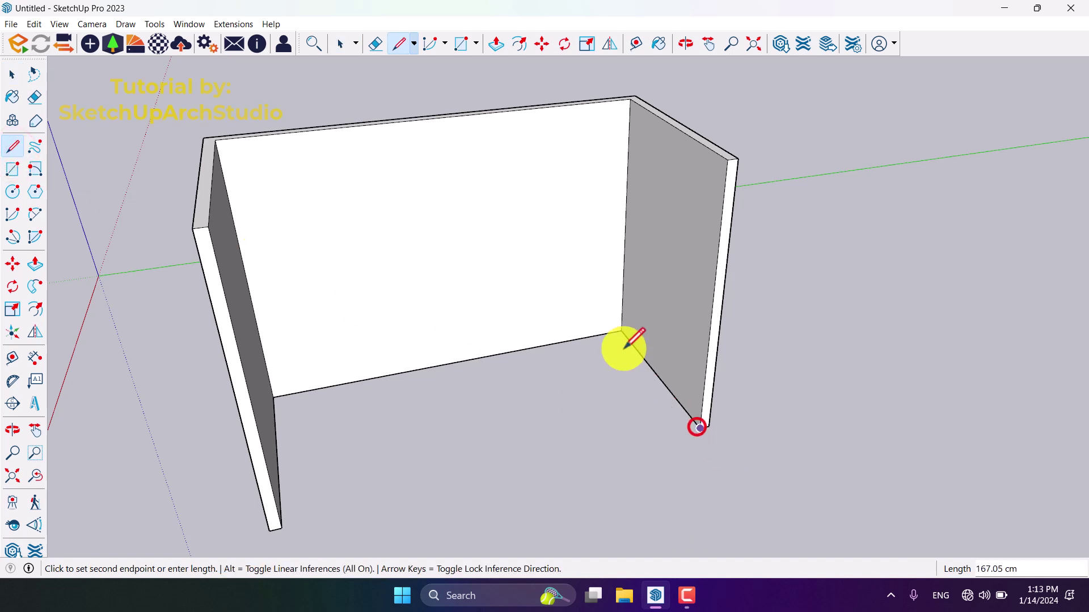
middle_click_drag(620, 331, 340, 425)
left_click(369, 331)
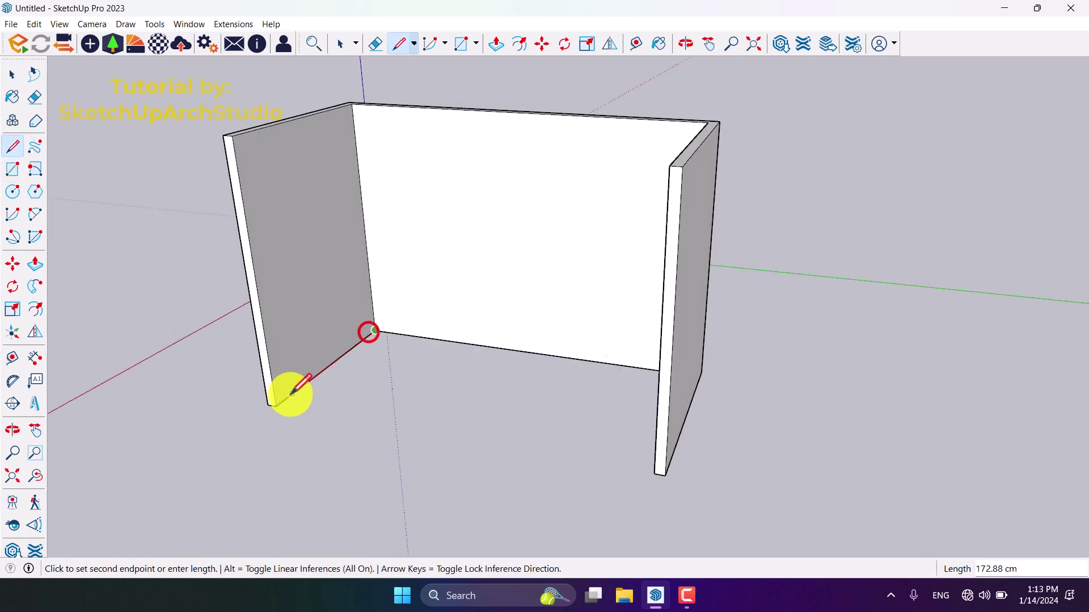
left_click(276, 406)
- Offset the traced U-shaped floor line inward by 60 cm for the base cabinet depth
key("space")
scroll(279, 403, "up", 2)
triple_click(285, 401)
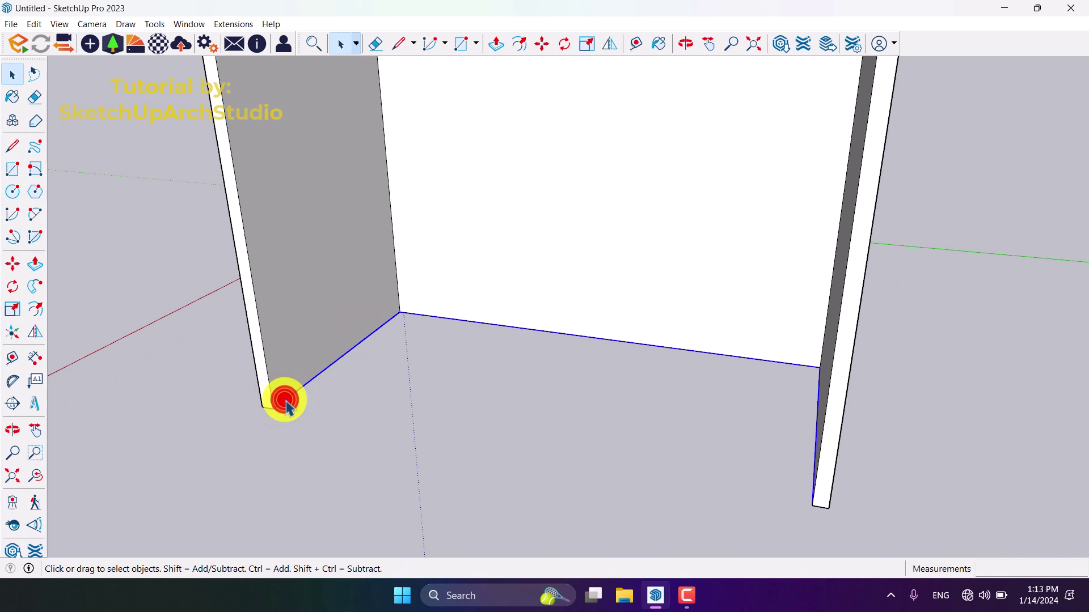
left_click(36, 309)
left_click(356, 355)
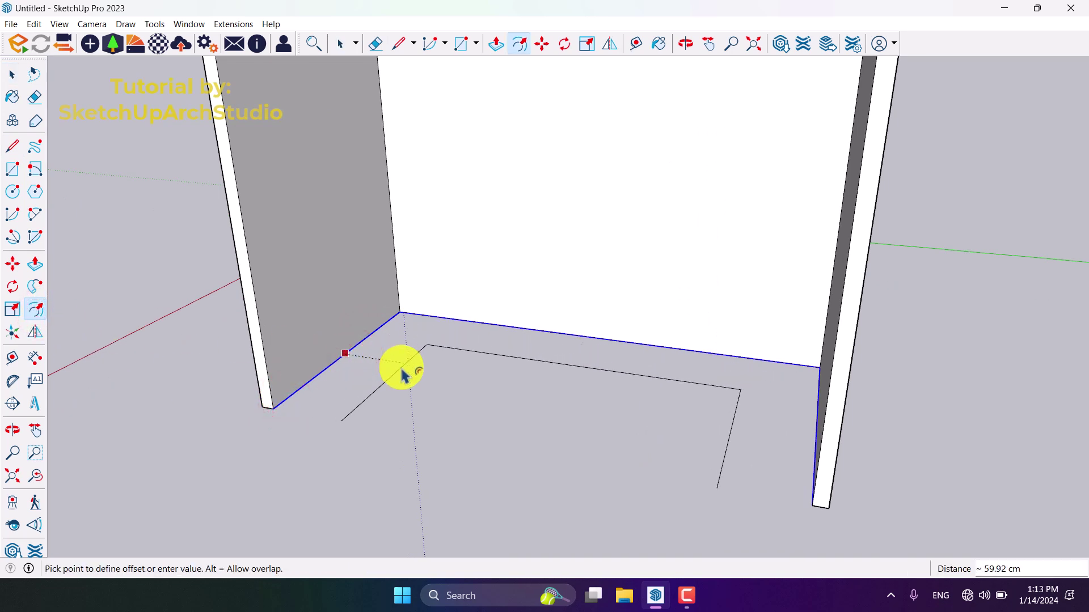
key("Return")
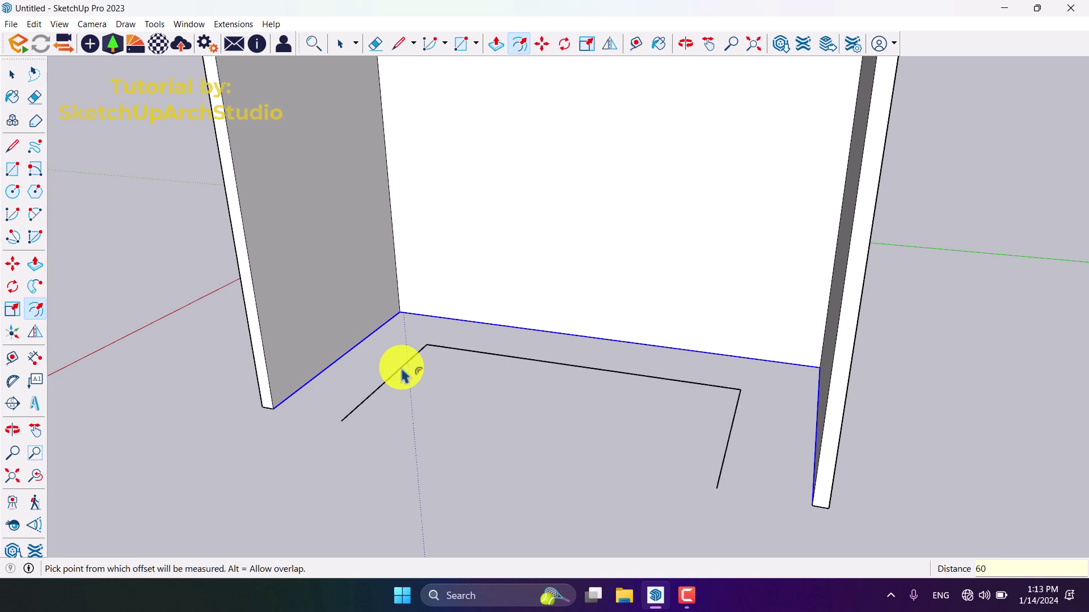
- Close both open ends of the base cabinet outline with short lines to form a single floor face
left_click(13, 146)
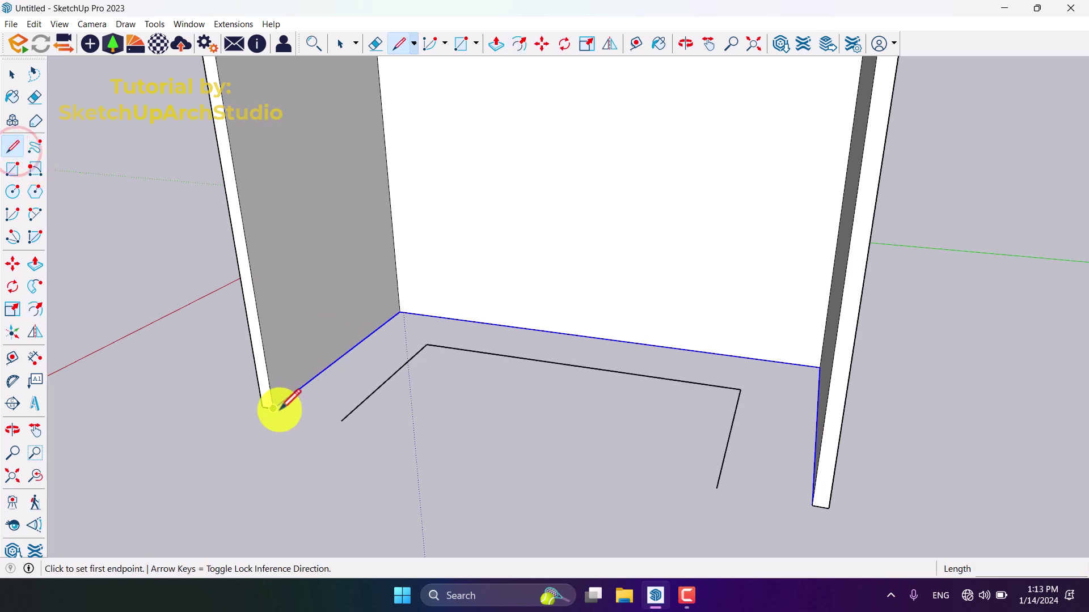
left_click(273, 408)
left_click(340, 421)
left_click(13, 147)
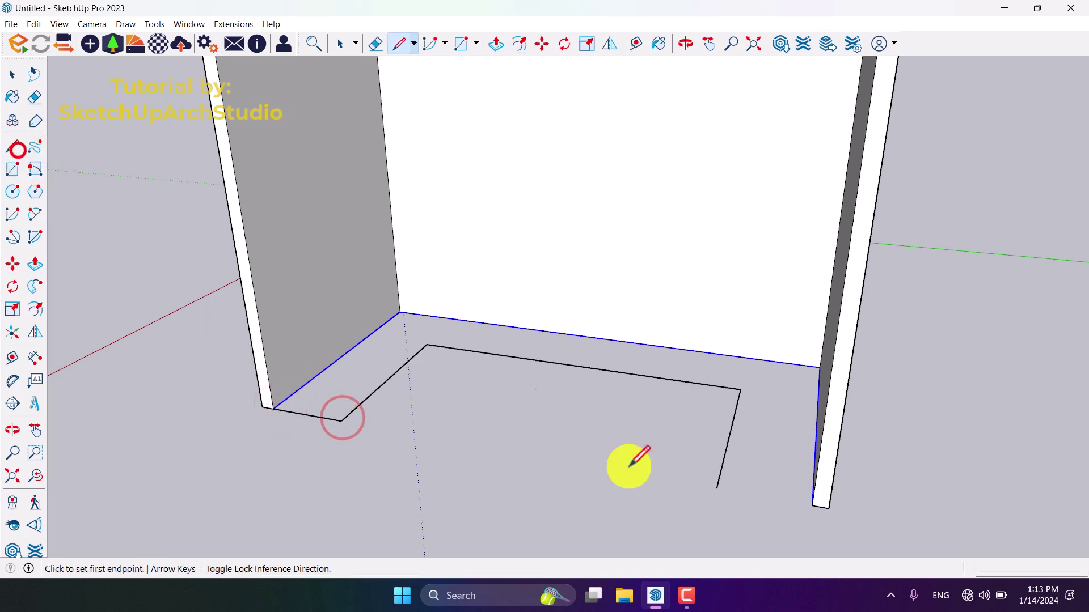
left_click(718, 487)
left_click(809, 504)
key("space")
left_click(596, 401)
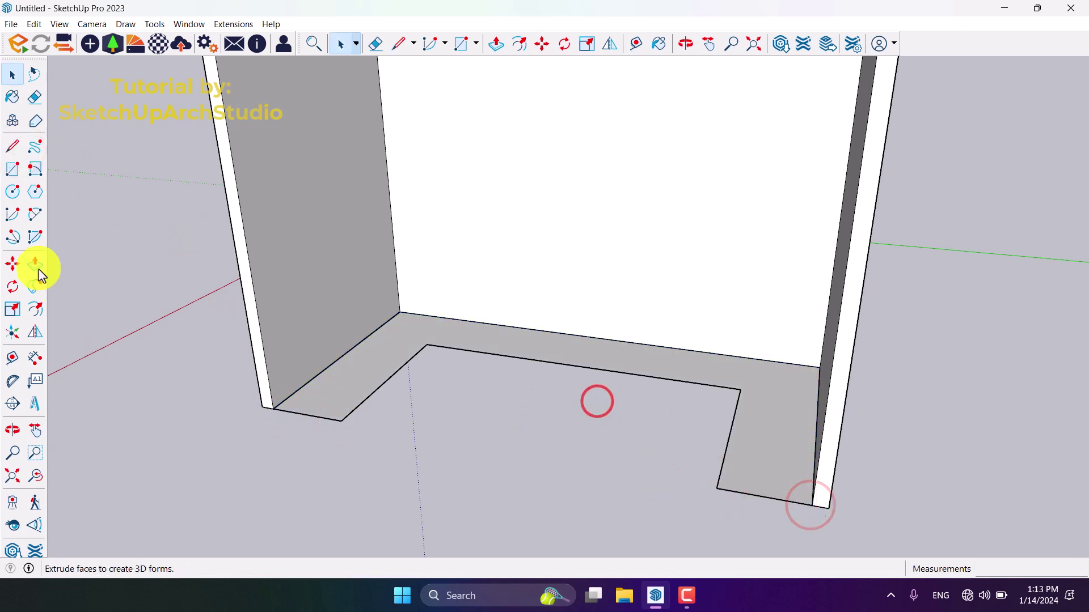
- Extrude the U-shaped base cabinet face upward by 90 cm
left_click(37, 265)
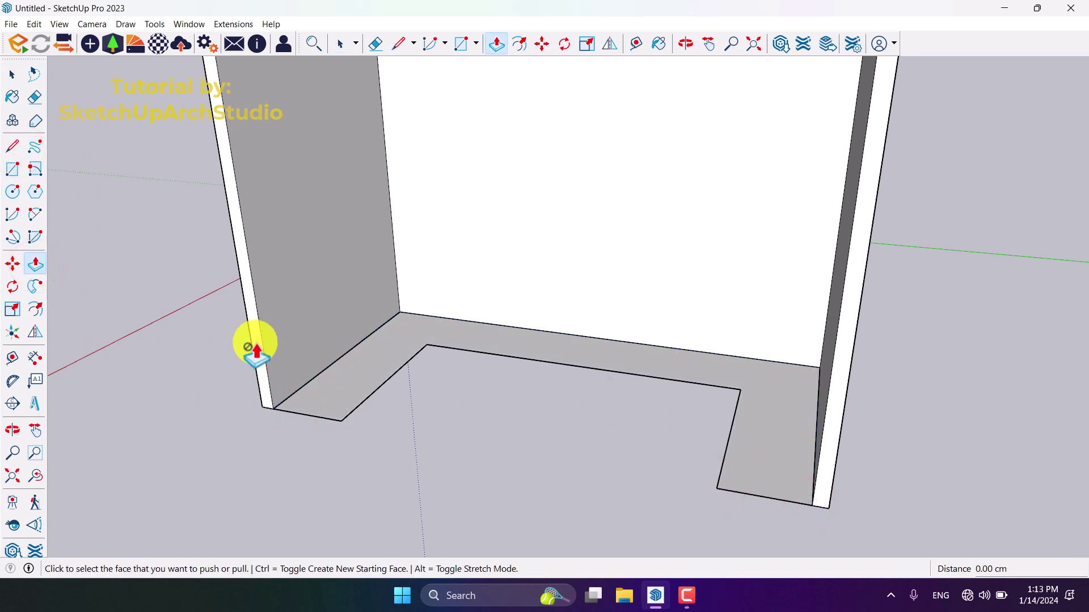
left_click(357, 374)
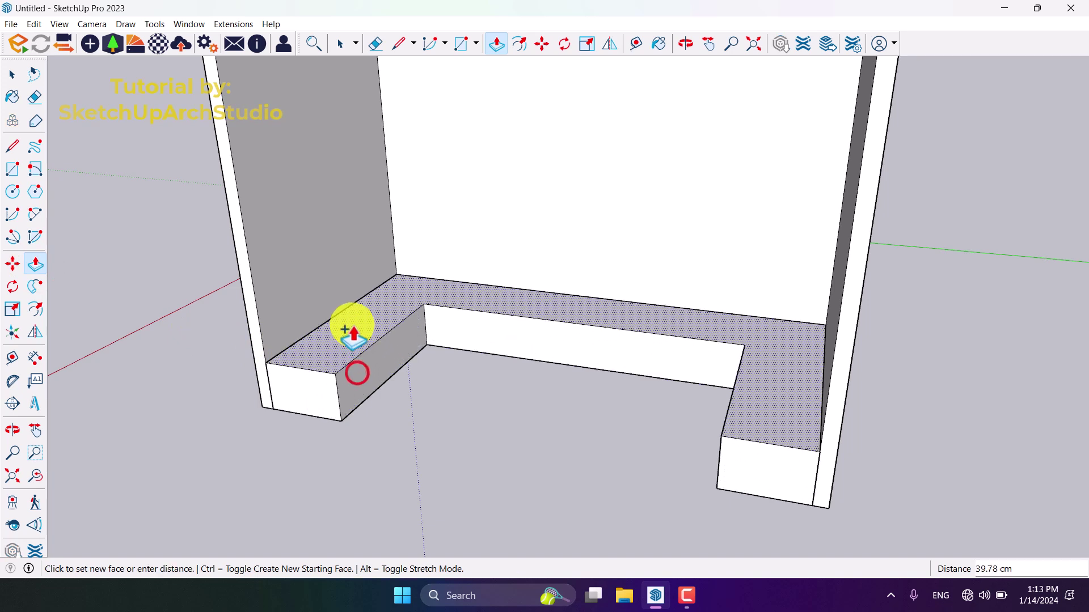
key("Return")
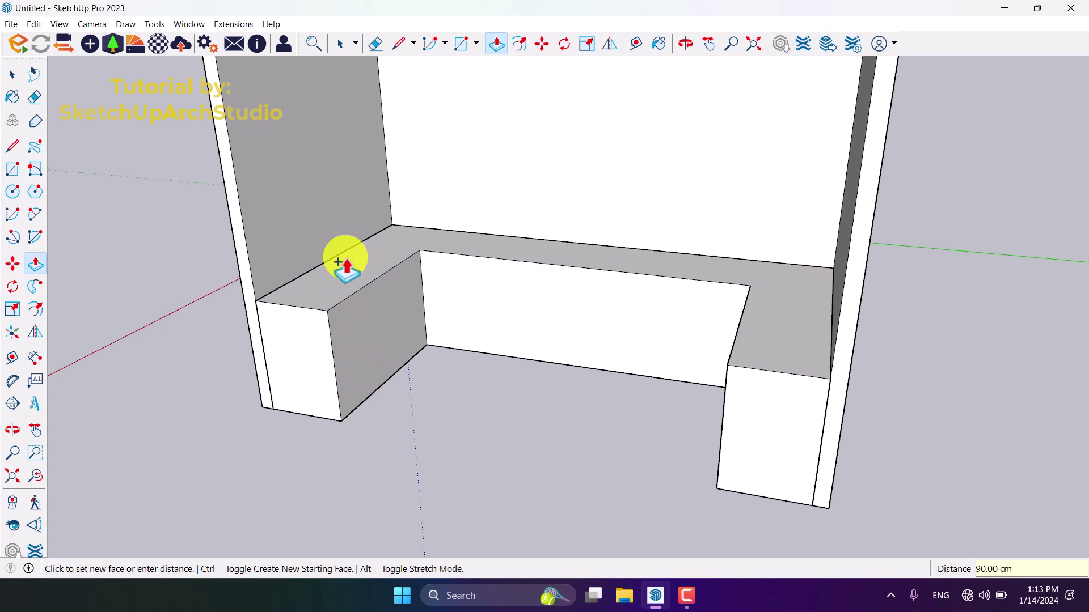
key("space")
scroll(508, 413, "down", 1)
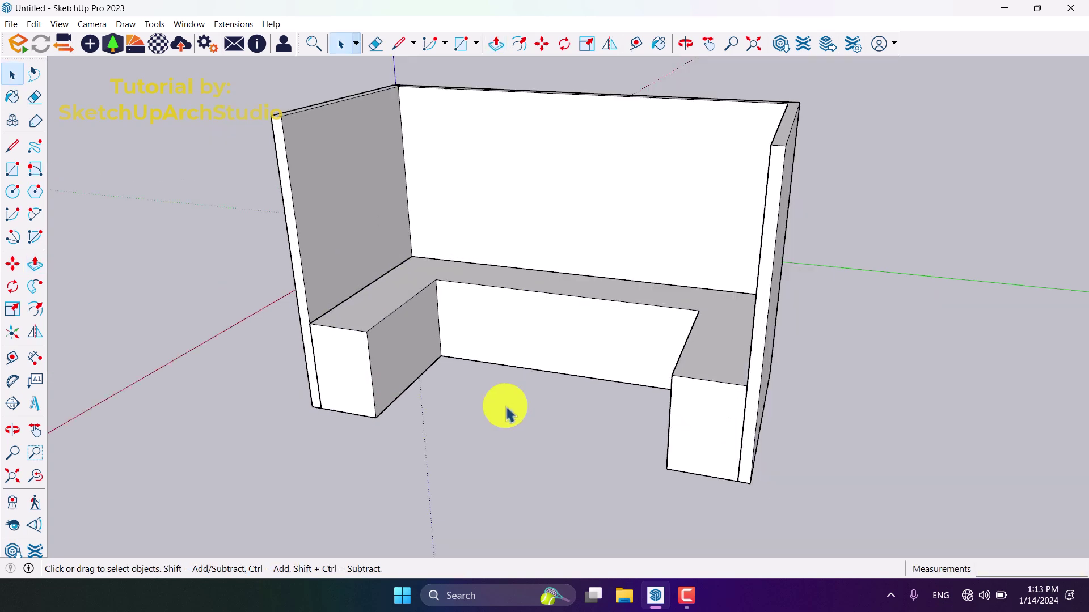
- Copy the vertical edge at the right inner corner of the back base cabinet front 30 cm to the left
middle_click_drag(508, 413, 635, 429)
key("space")
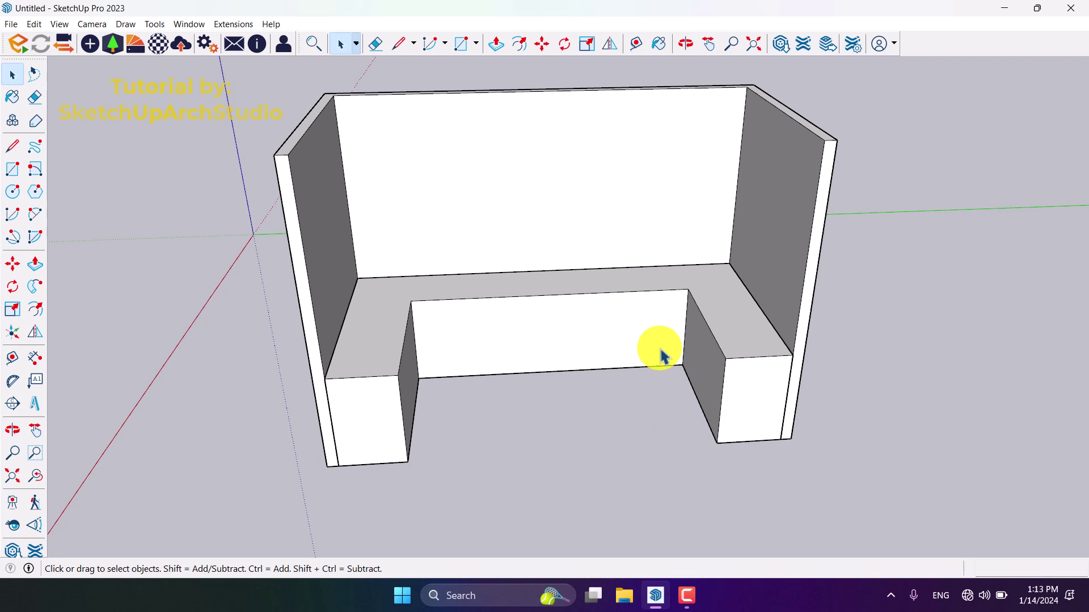
scroll(661, 354, "up", 3)
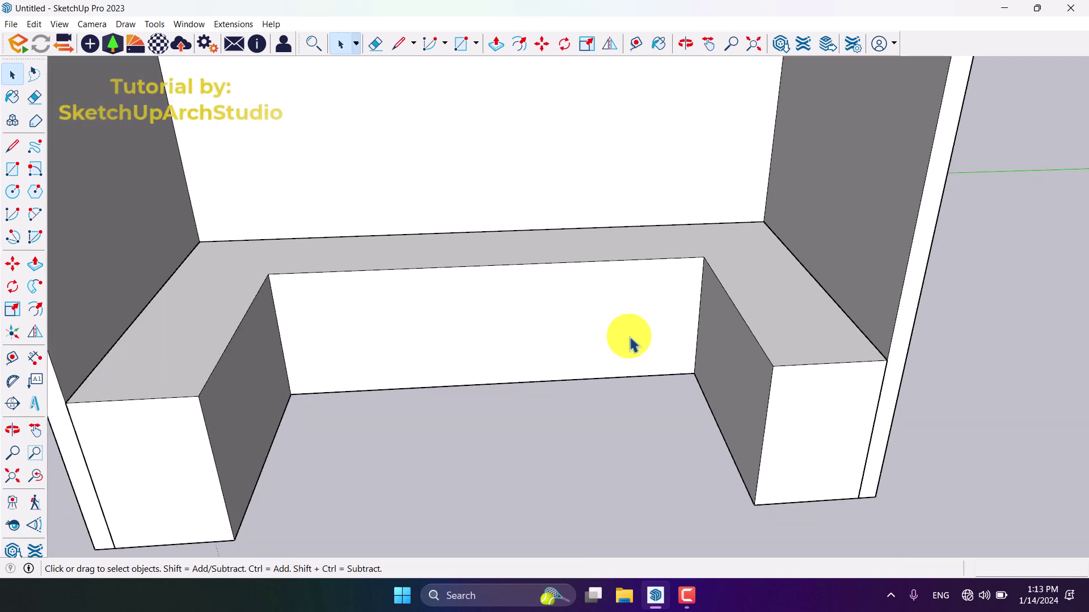
left_click(615, 306)
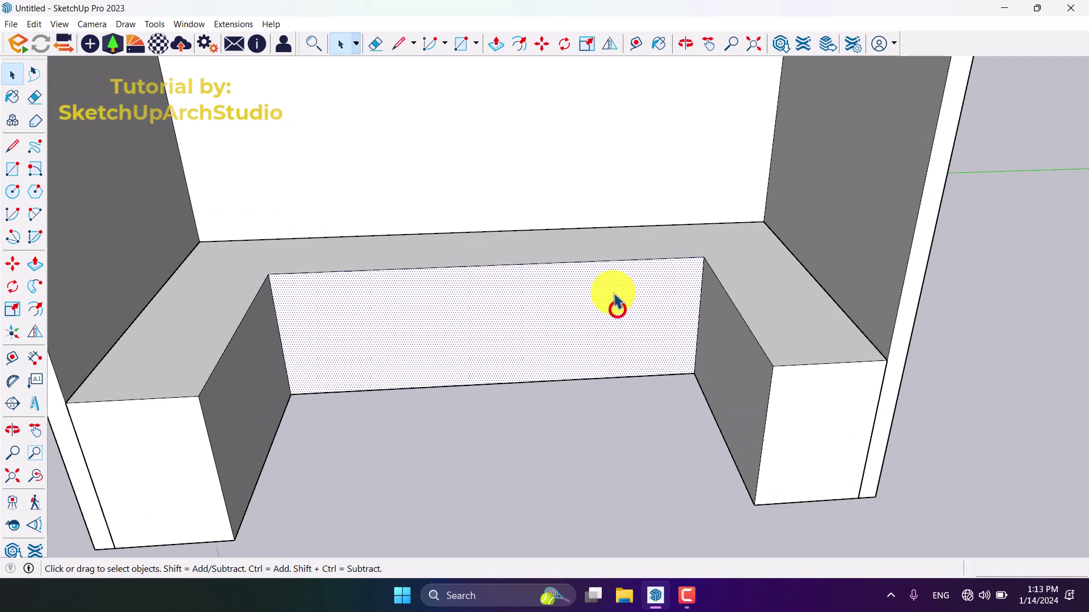
left_click(699, 318)
scroll(700, 309, "up", 3)
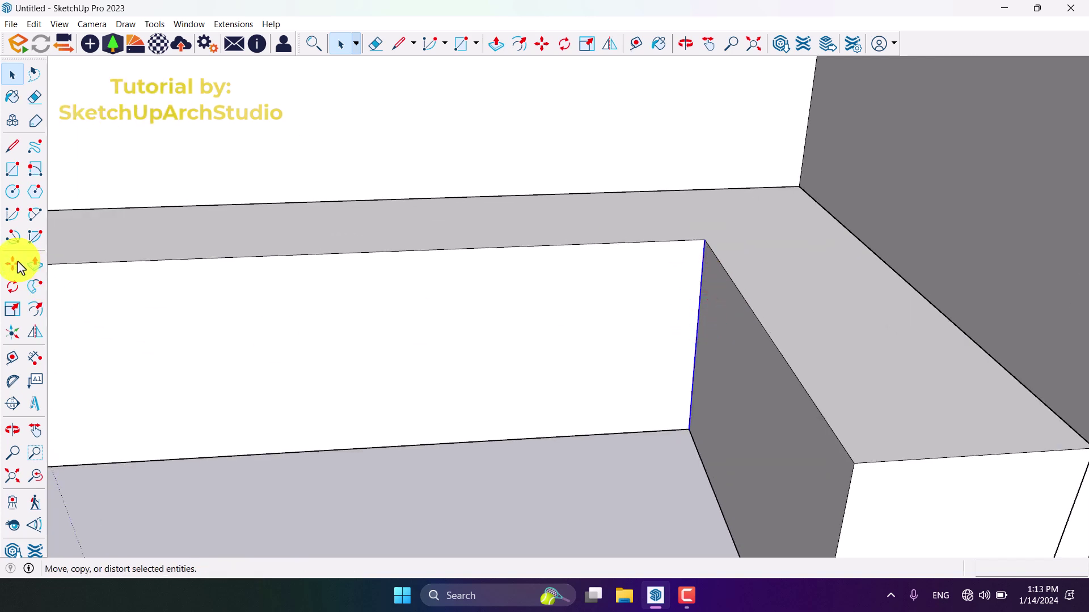
left_click(14, 264)
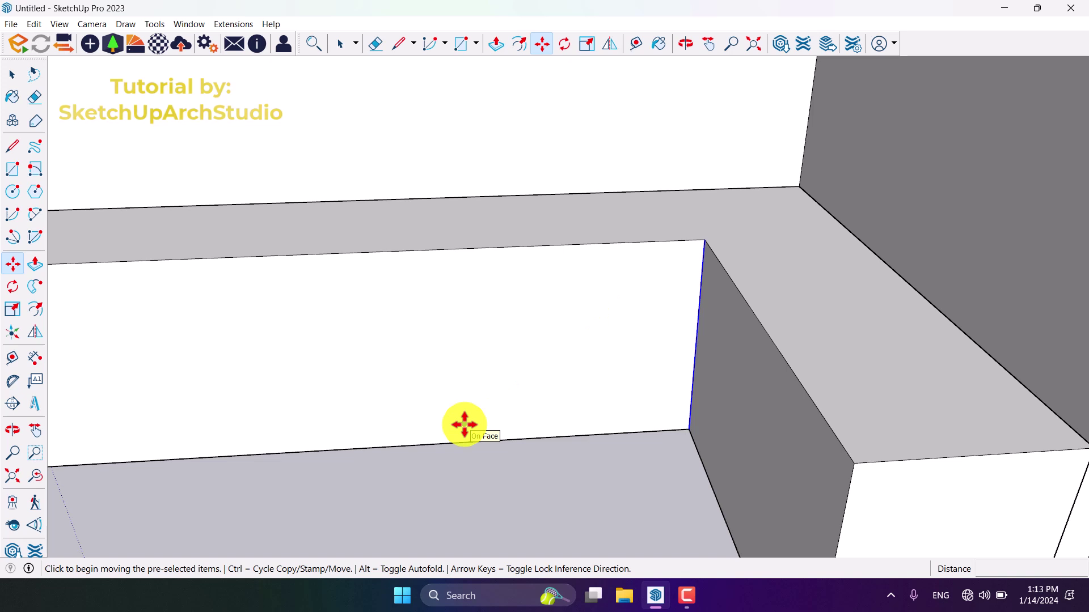
key("ctrl")
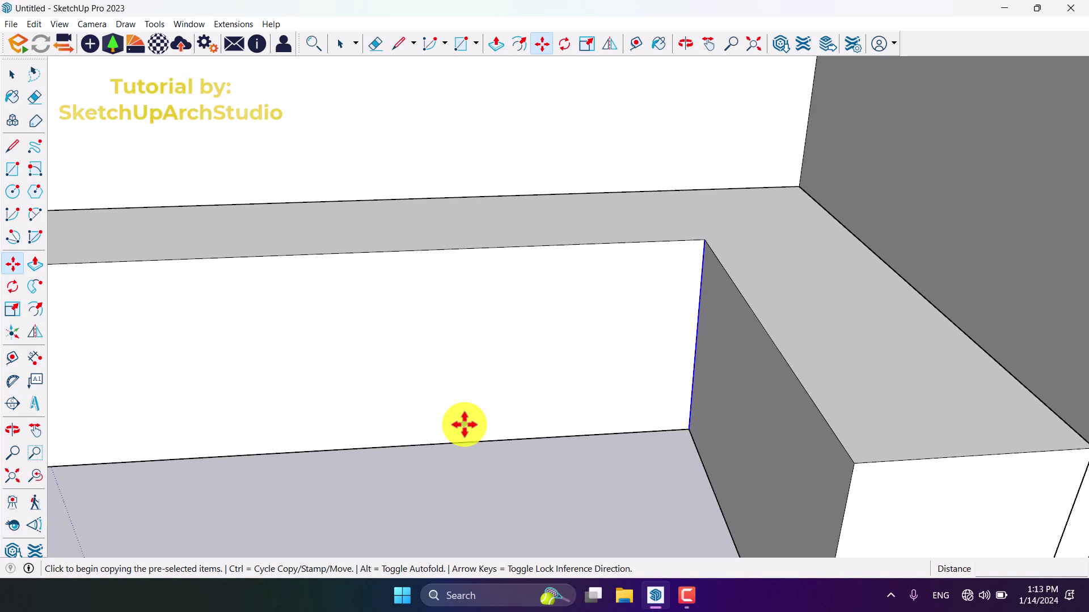
left_click(703, 241)
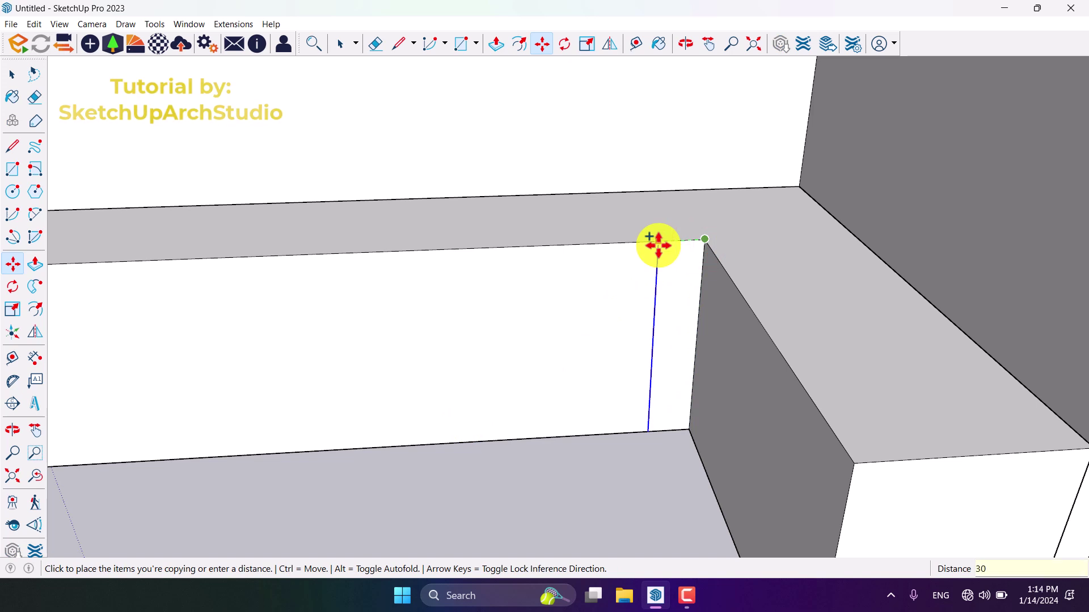
type("30")
key("Return")
- Copy the new vertical division line another 60 cm to the left along the back base cabinet front
key("ctrl")
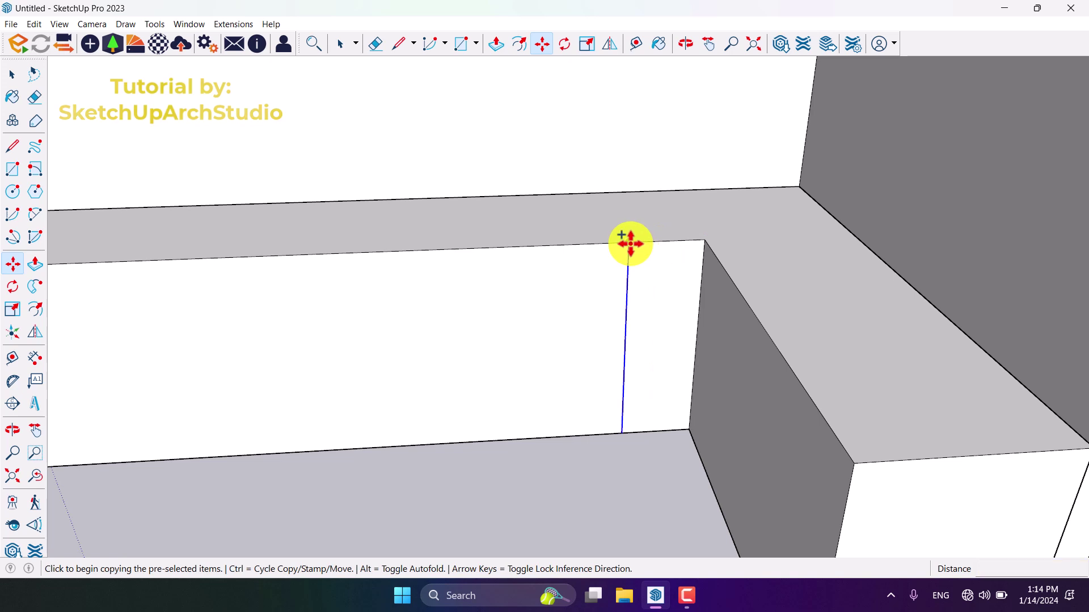
left_click(628, 242)
type("60")
key("Return")
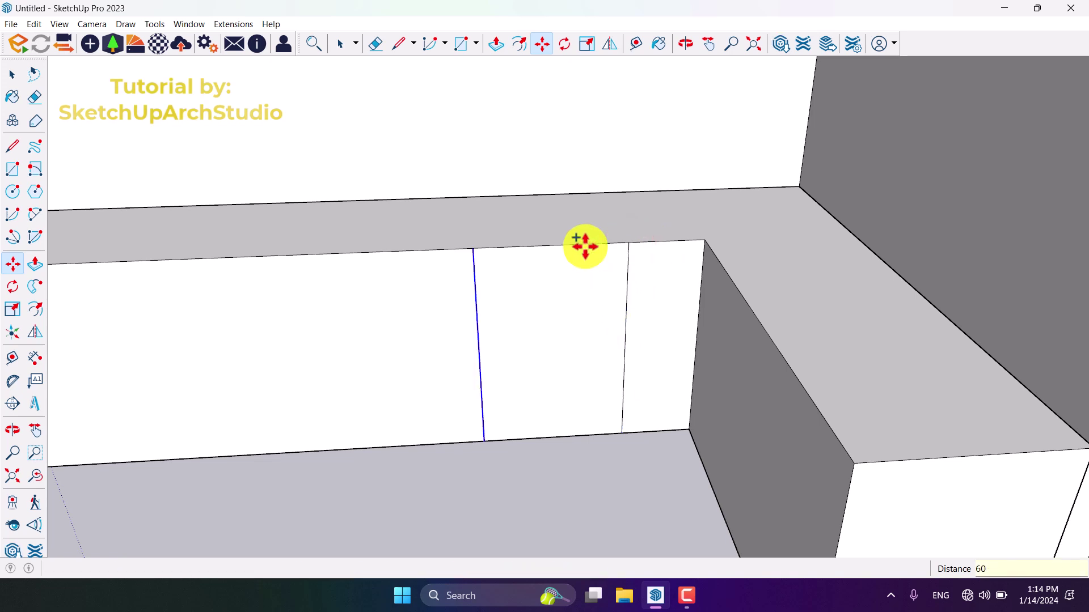
key("space")
- Push the 60 cm wide front section through to the back wall and delete the leftover face to open a gap
scroll(692, 406, "down", 5)
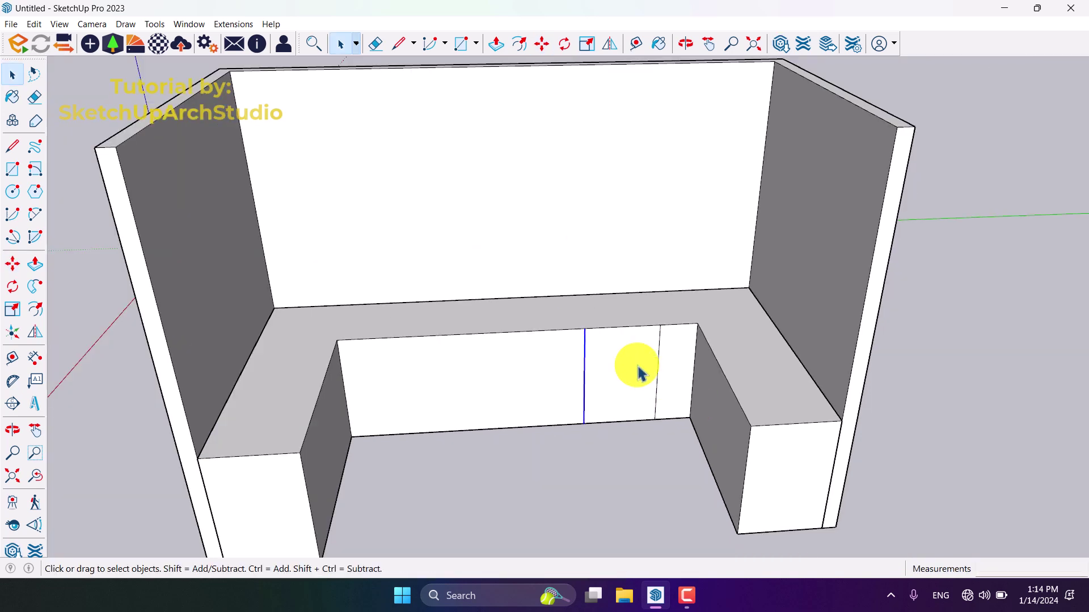
left_click(635, 367)
left_click(36, 264)
left_click(621, 381)
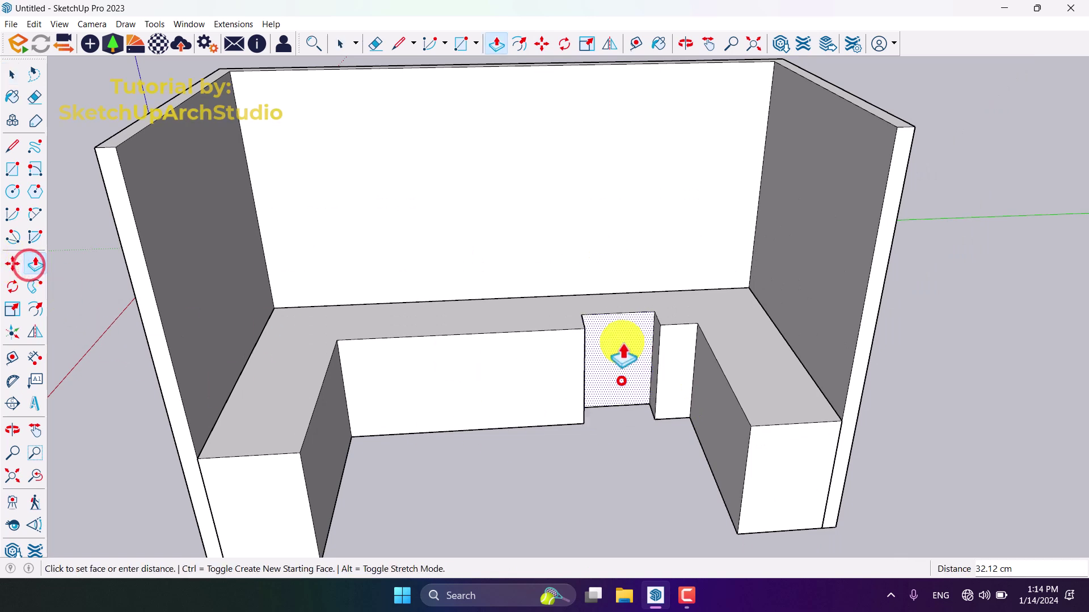
left_click(622, 209)
key("space")
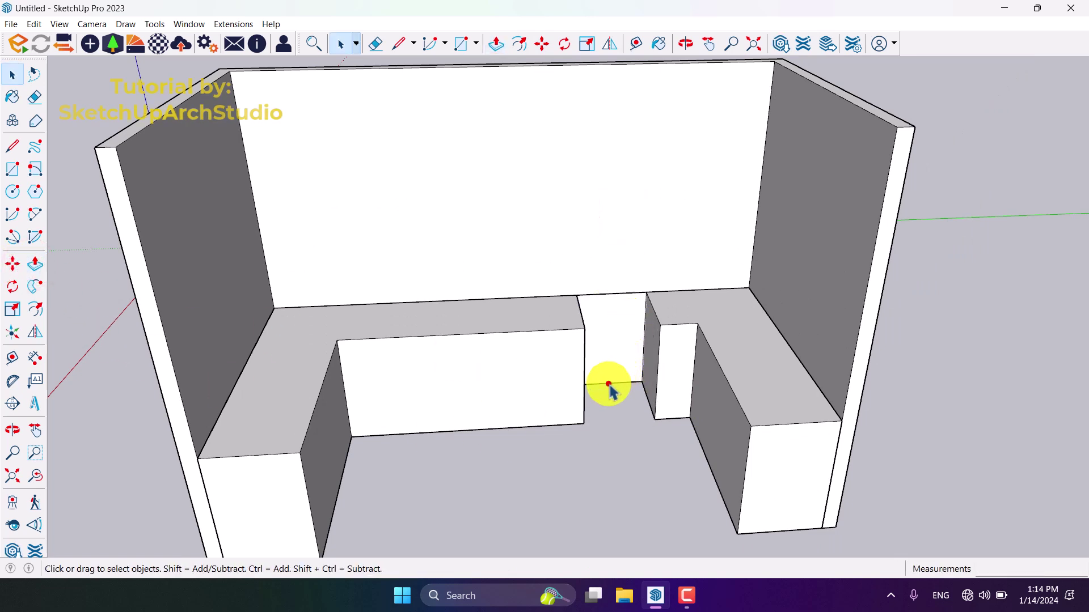
key("Delete")
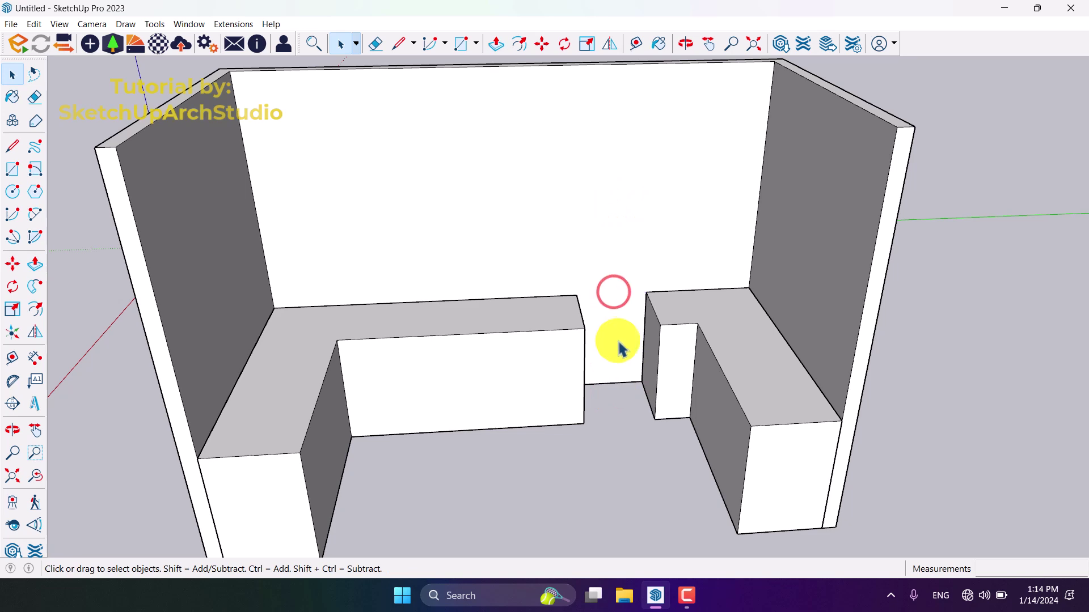
- Copy the bottom front edges of the right base cabinet and its narrow corner section 10 cm upward for the toe kick
scroll(619, 344, "down", 5)
middle_click_drag(619, 344, 674, 350)
scroll(674, 350, "up", 5)
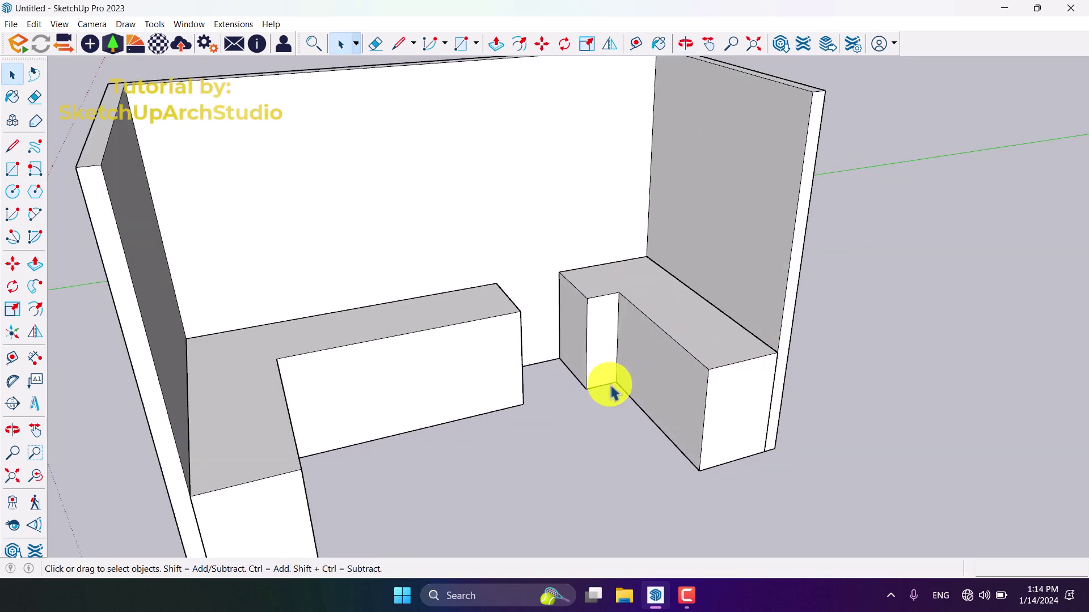
scroll(606, 389, "up", 2)
scroll(641, 406, "down", 3)
middle_click_drag(679, 420, 629, 287)
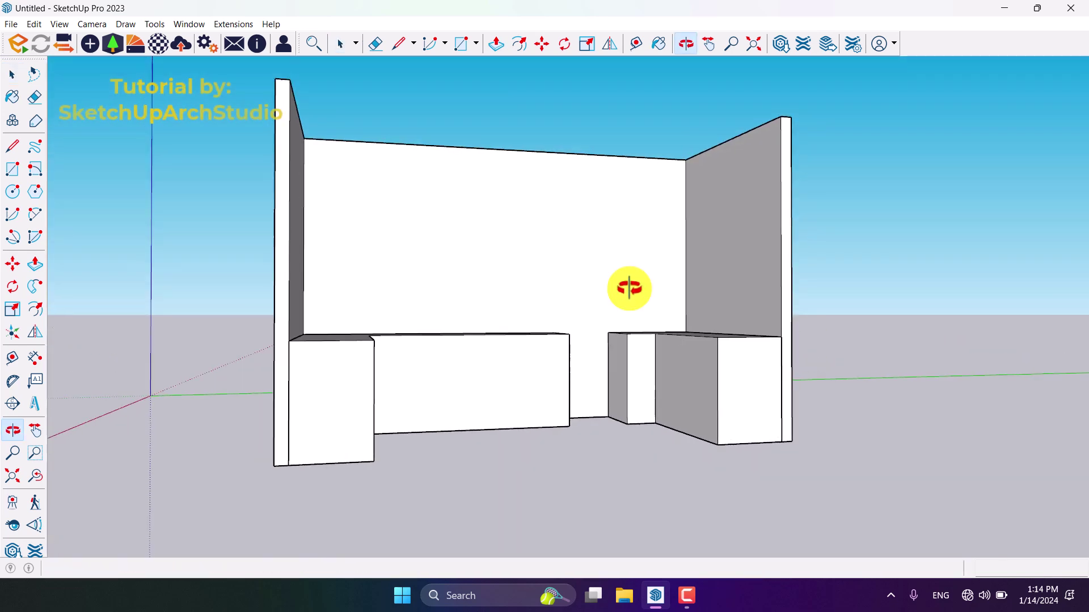
scroll(665, 436, "up", 3)
left_click(686, 594)
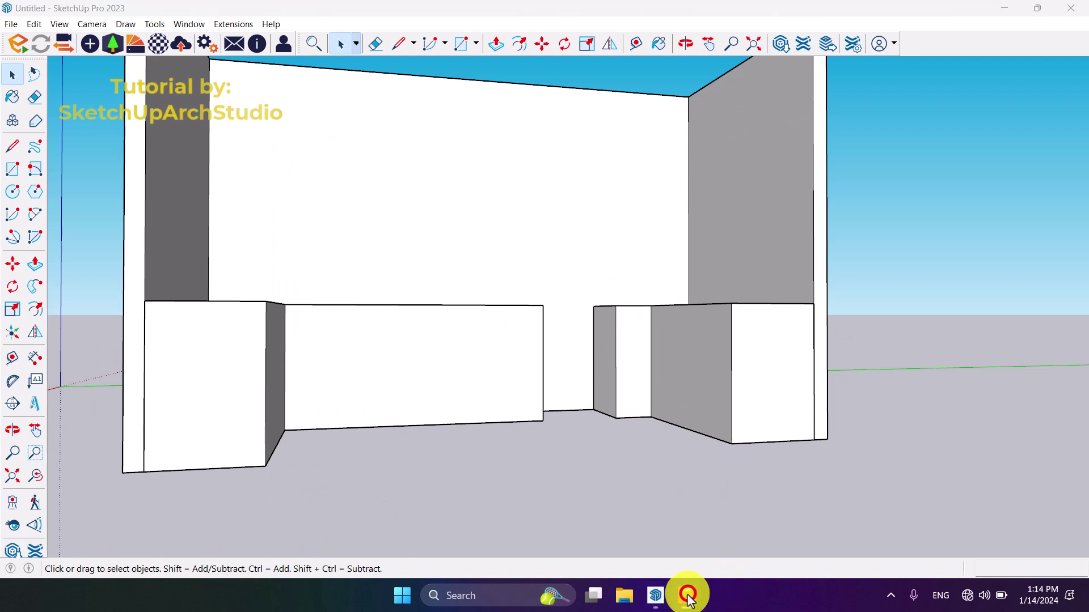
left_click(639, 419)
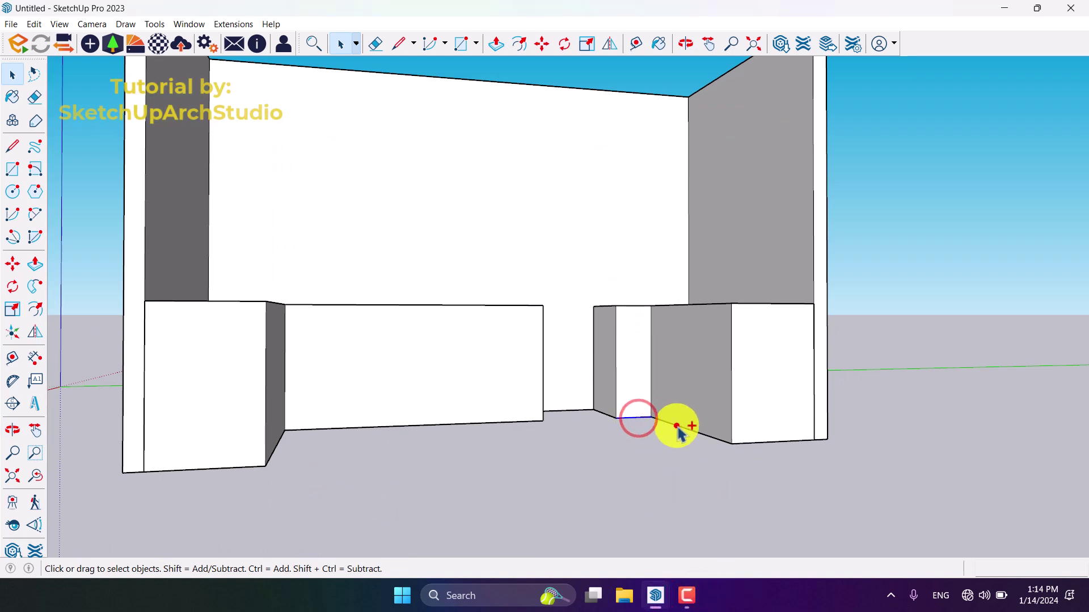
left_click(677, 426, "shift")
left_click(13, 264)
scroll(750, 449, "up", 2)
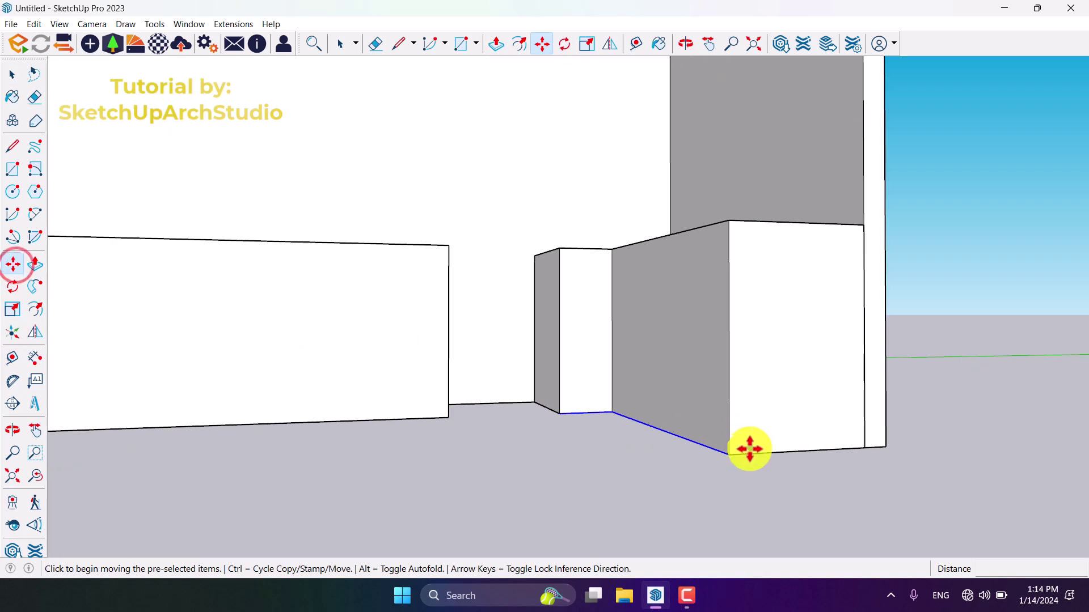
key("ctrl")
left_click(729, 453)
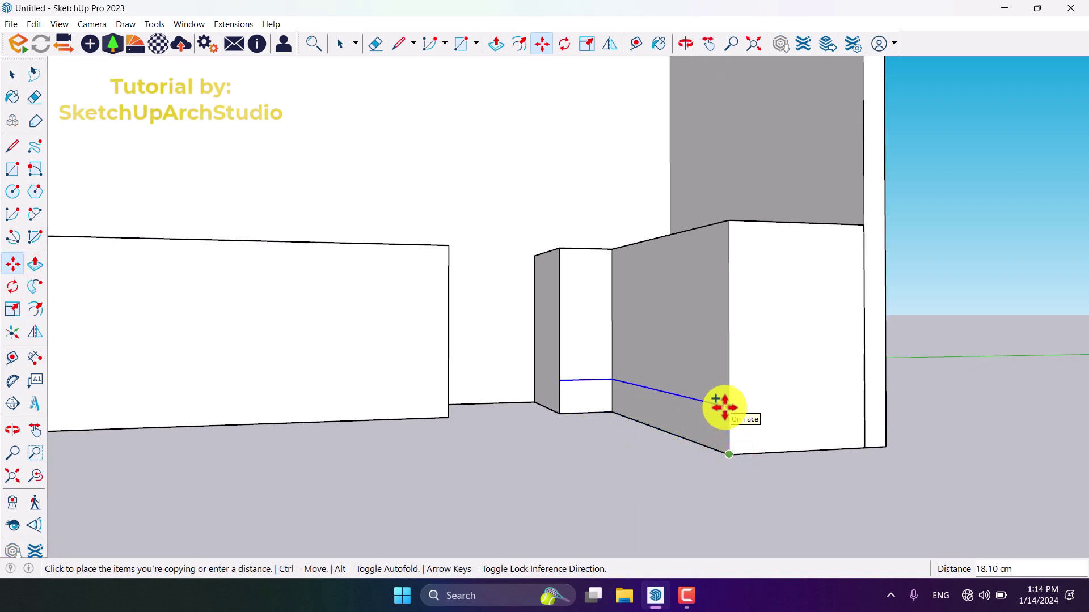
left_click(723, 407)
- Draw a 10 by 2 cm toe kick rectangle at the lower front corner of the right base cabinet's end face
scroll(761, 450, "up", 2)
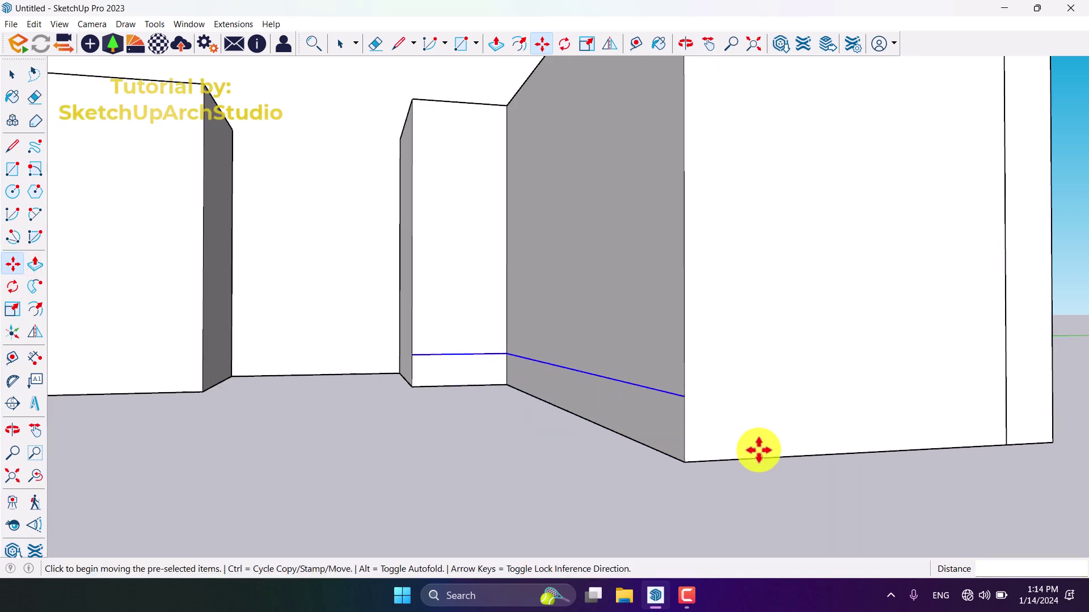
left_click(15, 171)
left_click(685, 395)
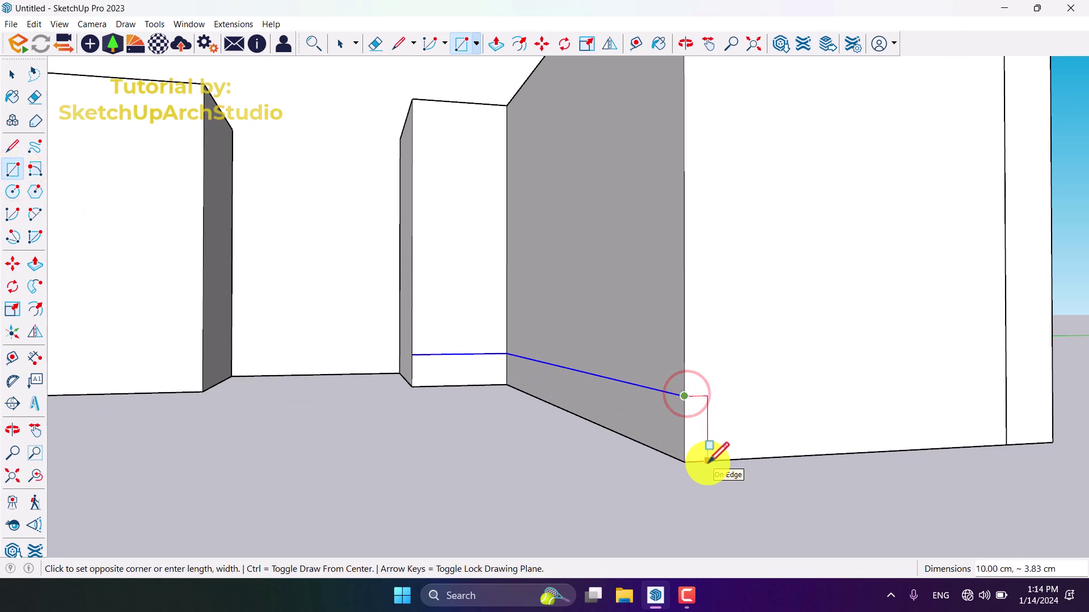
type("10, 2")
key("Return")
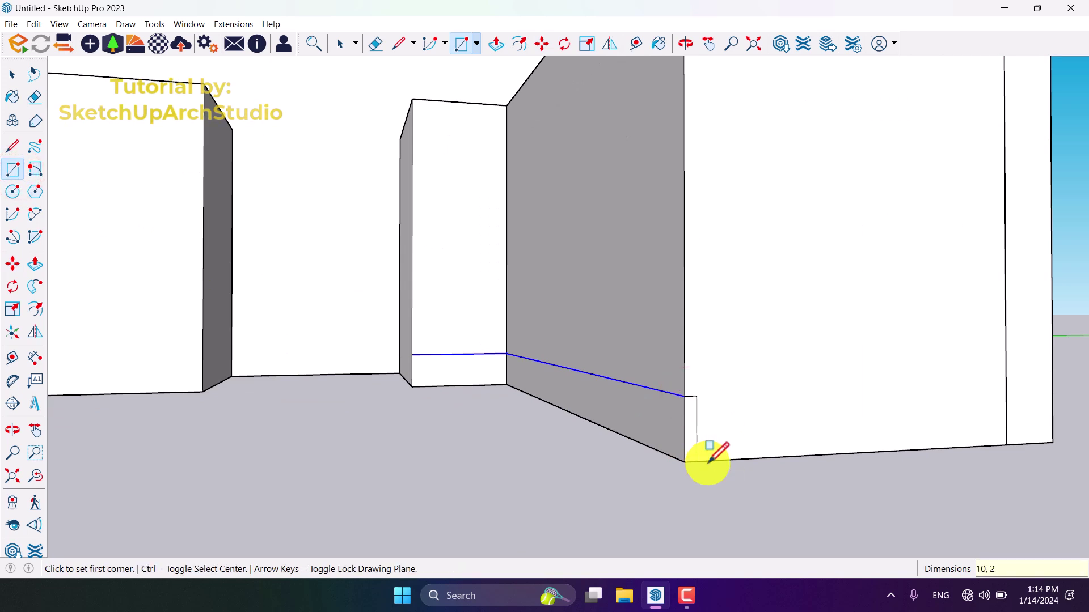
- Try to cut the right cabinet's toe kick with Follow Me along the copied edges, and undo it
left_click(34, 294)
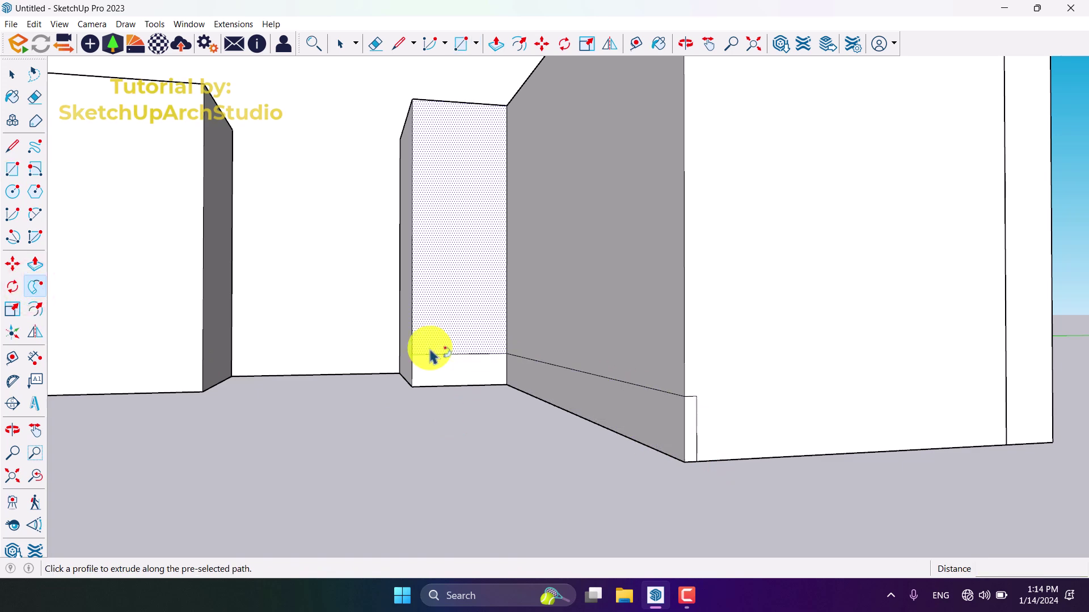
left_click(697, 422)
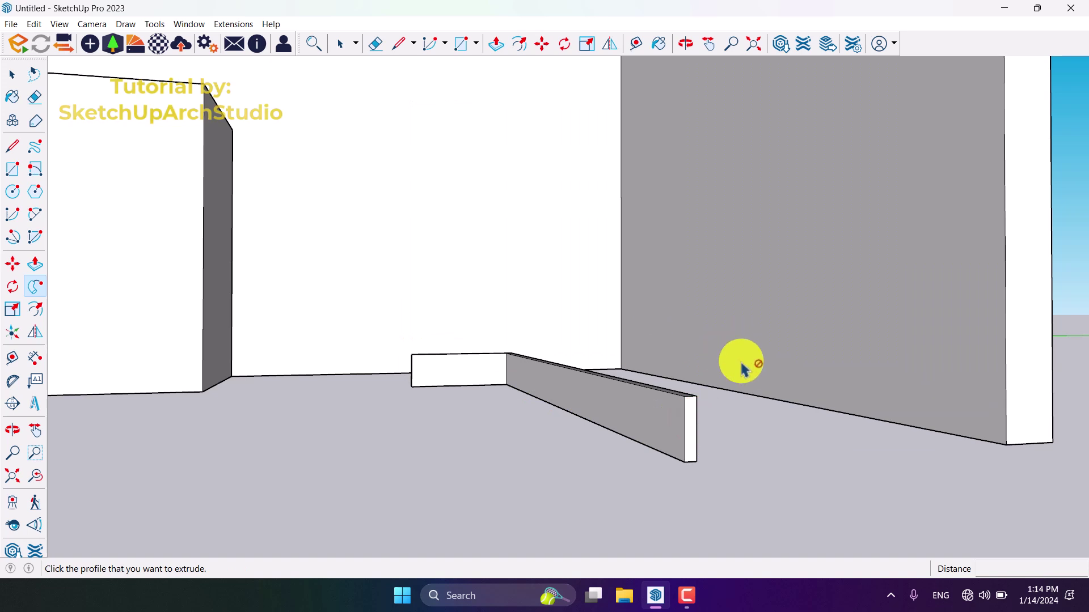
key("ctrl+z")
key("space")
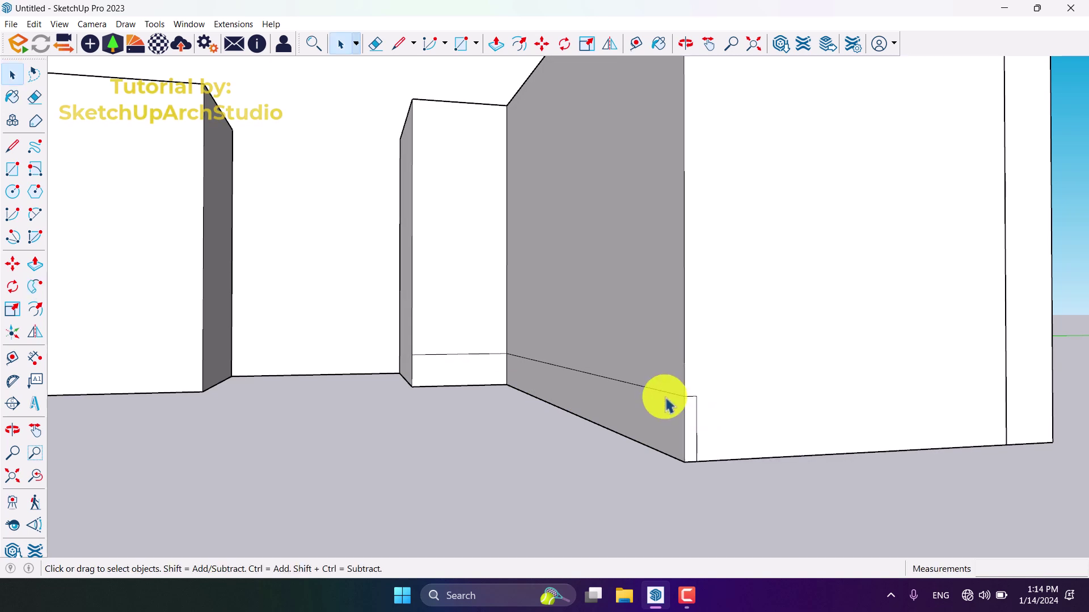
- Select the right base cabinet's two toe kick lines as the path and cut the recess by sweeping the small rectangle with Follow Me
left_click(654, 391)
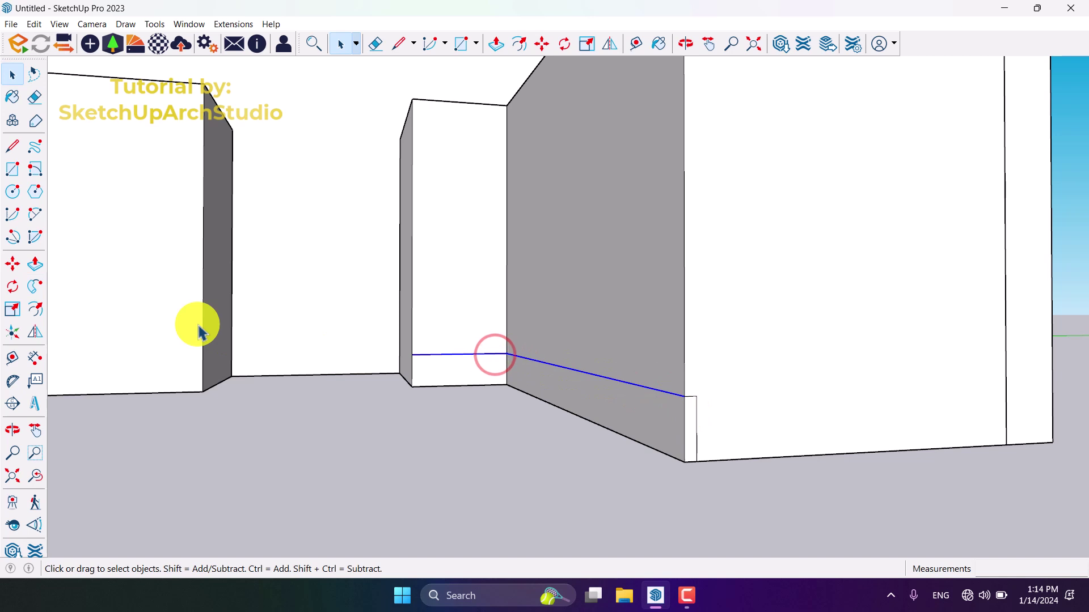
left_click(35, 287)
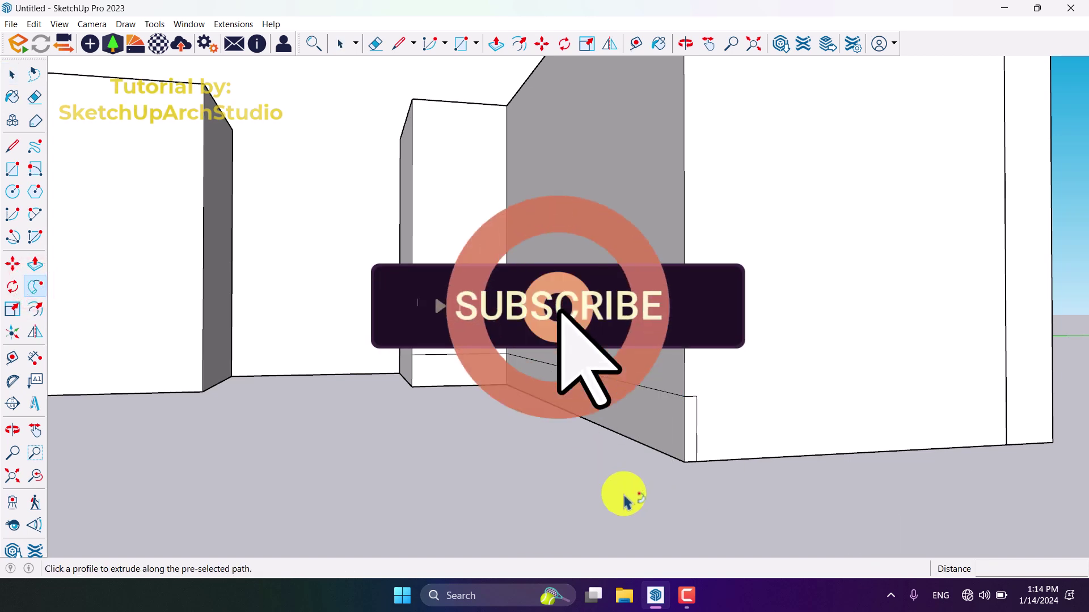
left_click(691, 434)
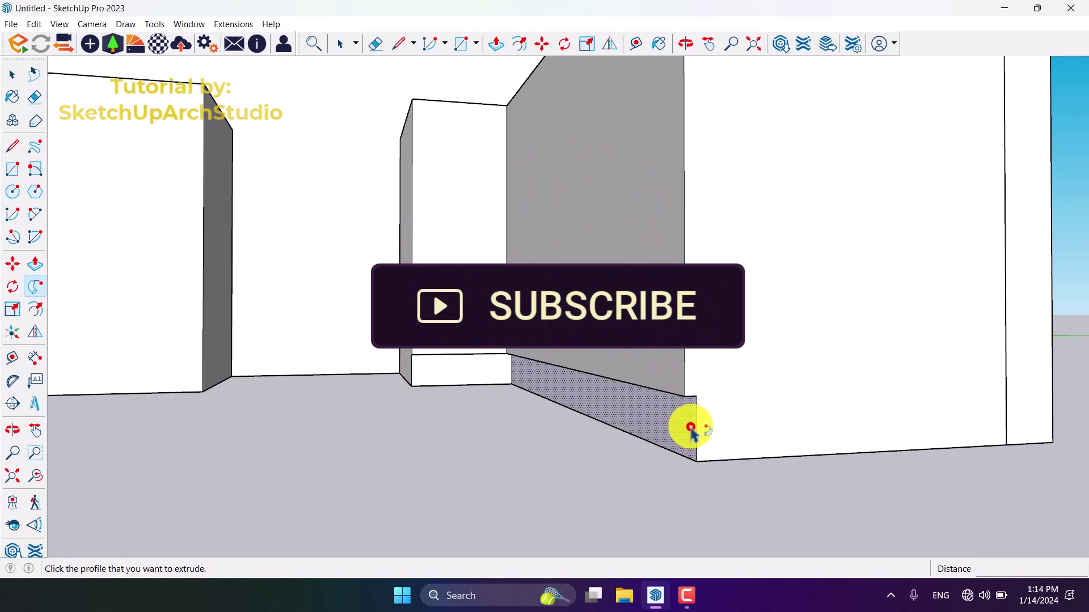
middle_click_drag(693, 427, 843, 423)
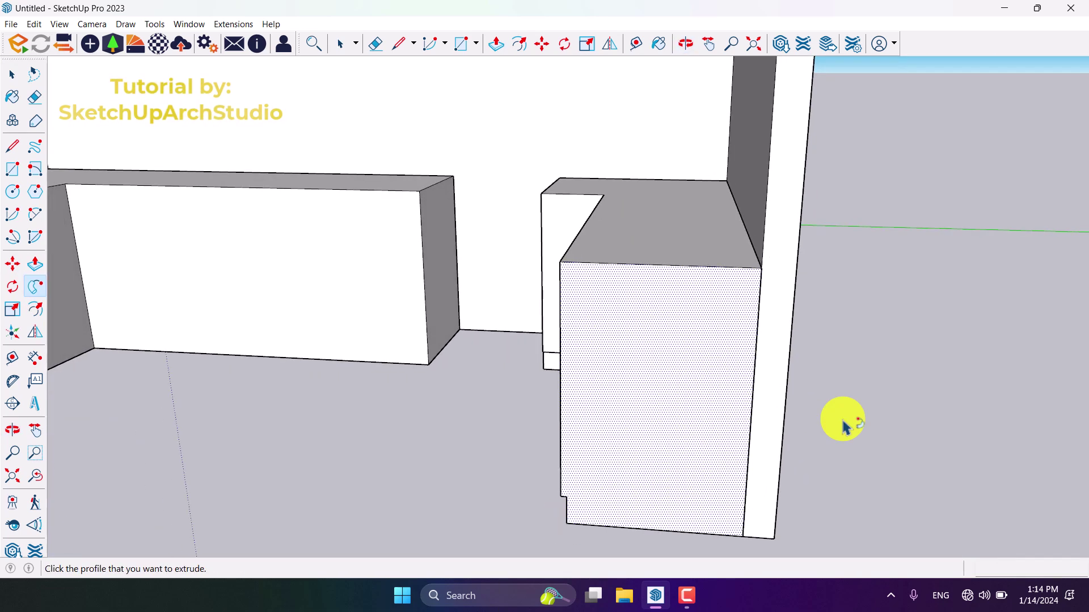
scroll(992, 361, "down", 3)
key("space")
left_click(992, 361)
- Copy the bottom front edges of the left and back base cabinets 10 cm upward
scroll(391, 284, "up", 4)
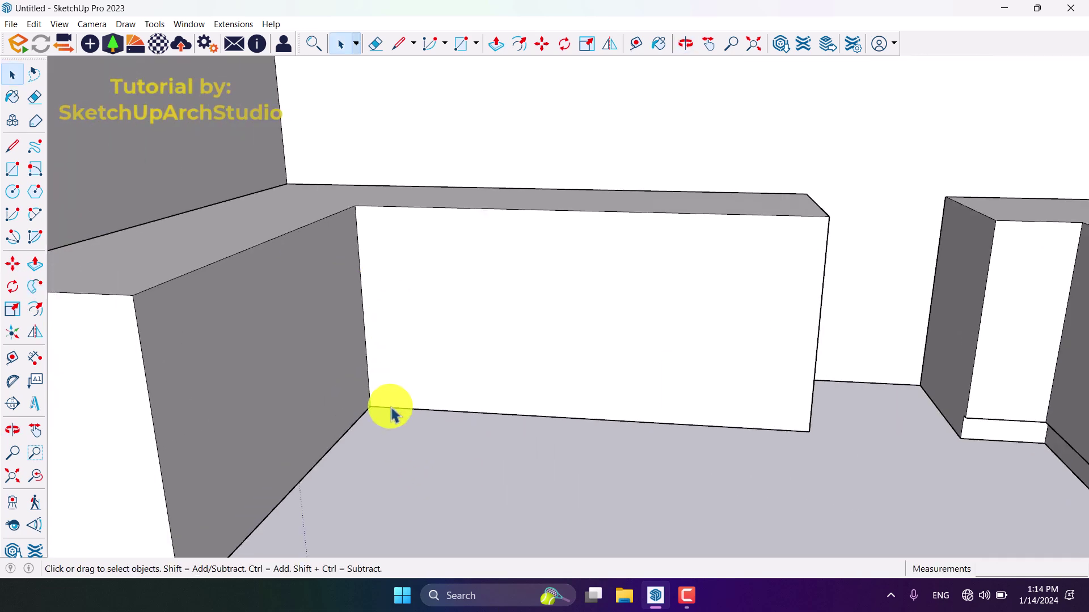
left_click(363, 414, "ctrl")
scroll(652, 239, "down", 3)
scroll(386, 414, "up", 2)
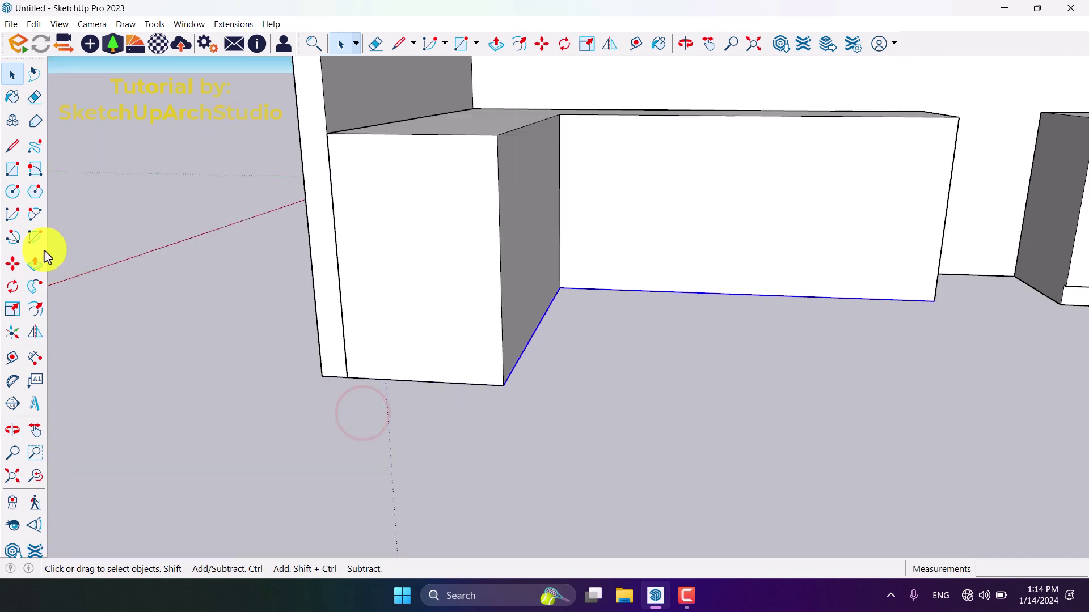
left_click(11, 264)
key("ctrl")
left_click(499, 386)
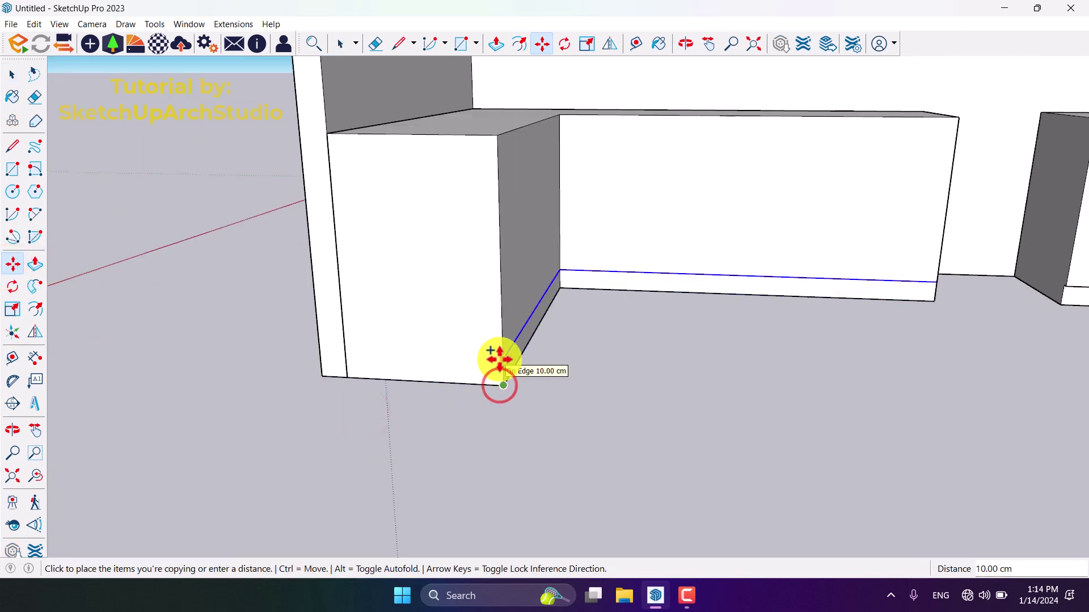
type("10")
key("Return")
- Draw a 10 by 2 cm toe kick rectangle at the lower front corner of the left base cabinet's end face
left_click(13, 169)
scroll(413, 405, "up", 3)
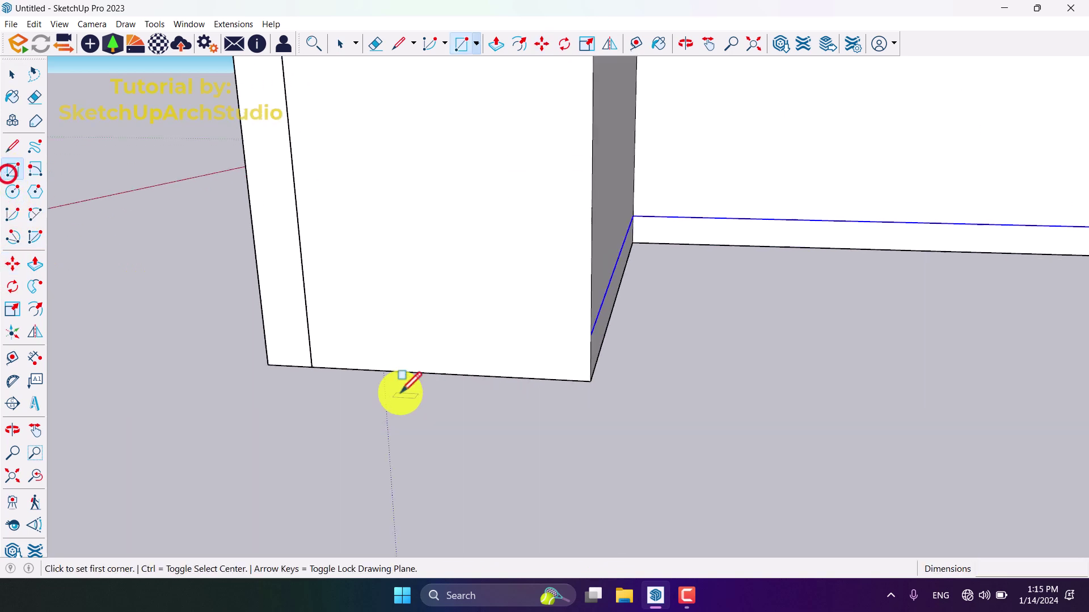
left_click(591, 334)
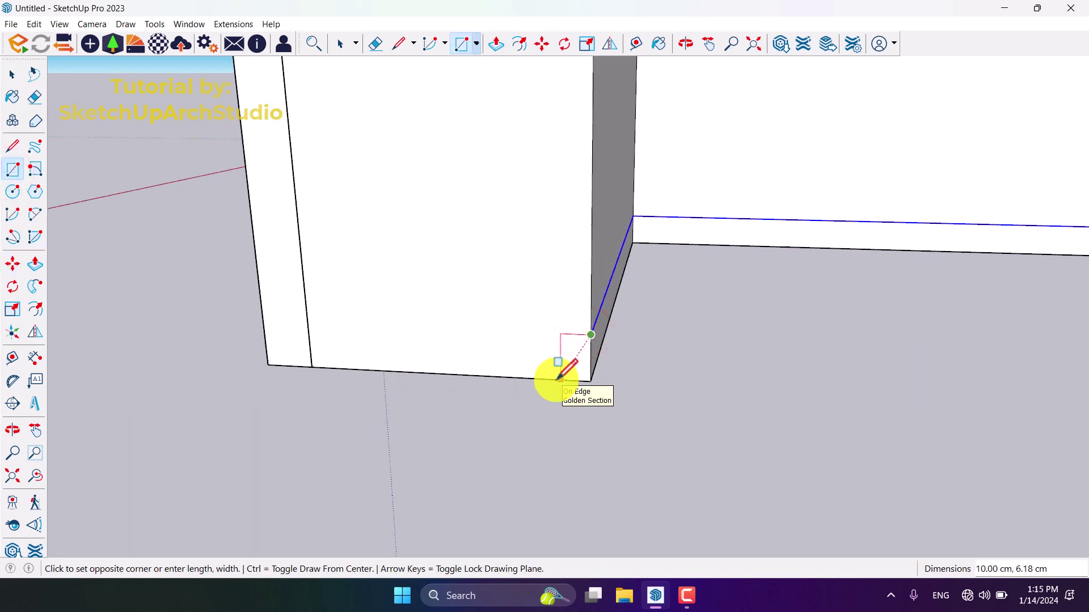
key("Return")
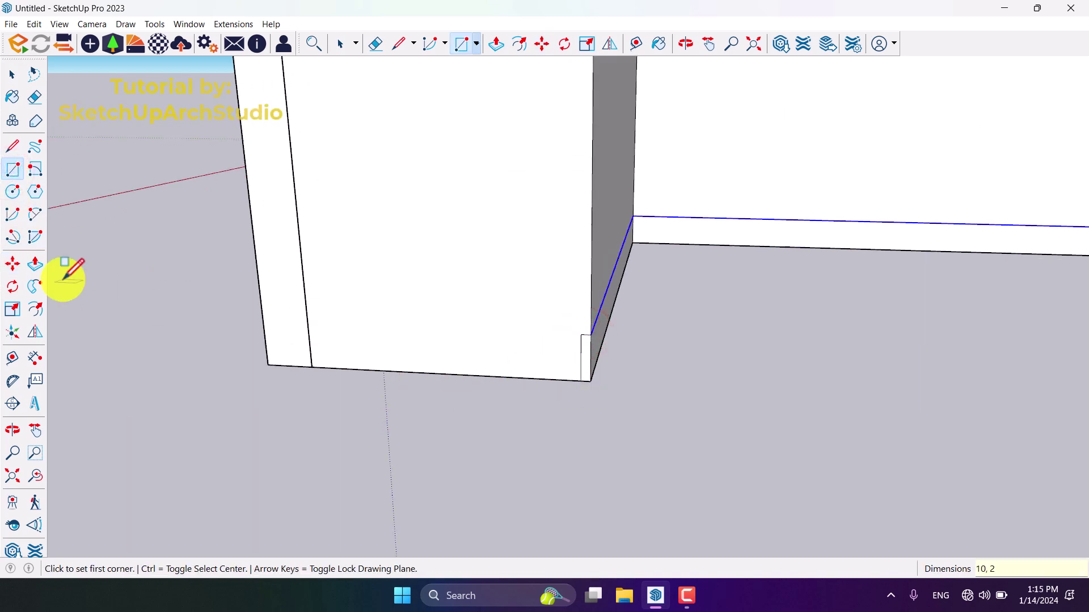
- Sweep the small rectangle along the left and back base cabinets with Follow Me to cut their toe kick recess
left_click(36, 288)
middle_click_drag(614, 420, 574, 409)
left_click(537, 332)
scroll(537, 333, "down", 3)
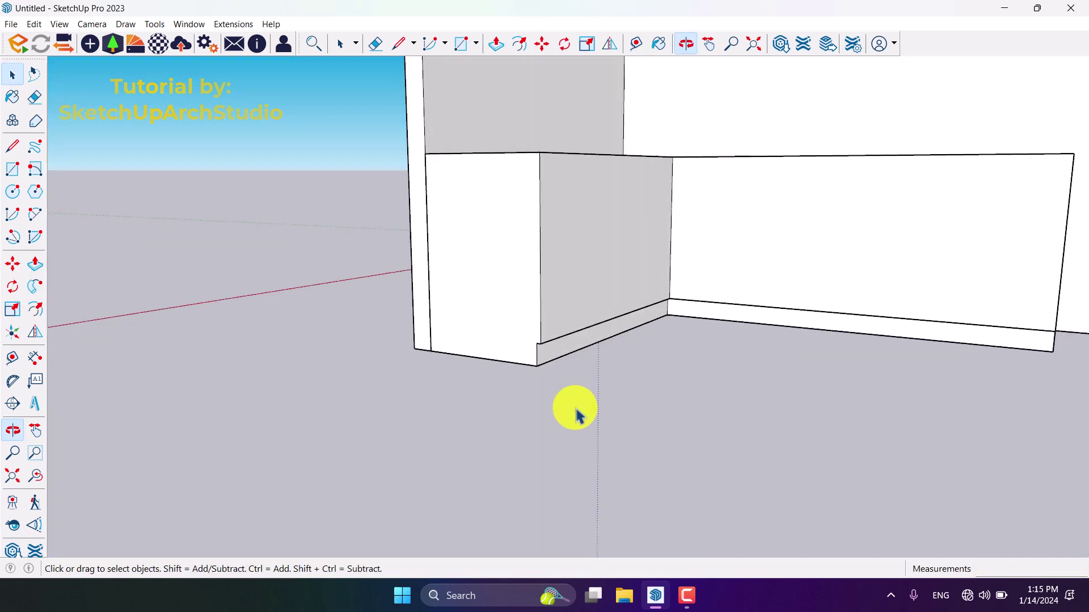
scroll(574, 408, "down", 3)
middle_click_drag(671, 356, 603, 480)
scroll(668, 255, "up", 3)
scroll(532, 296, "down", 3)
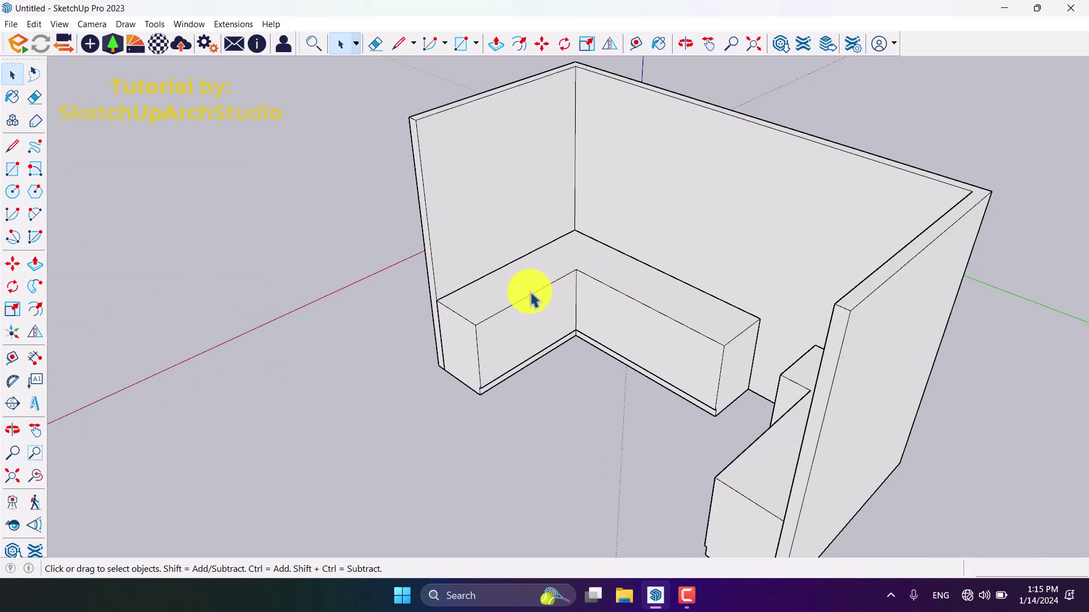
middle_click_drag(533, 297, 587, 305)
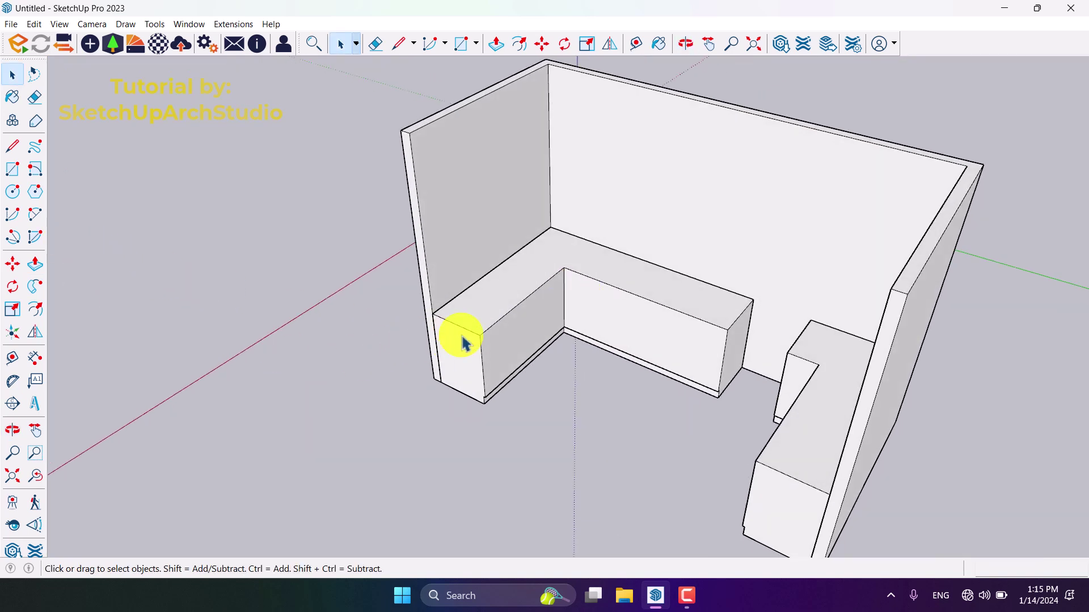
left_click(12, 146)
scroll(493, 285, "up", 2)
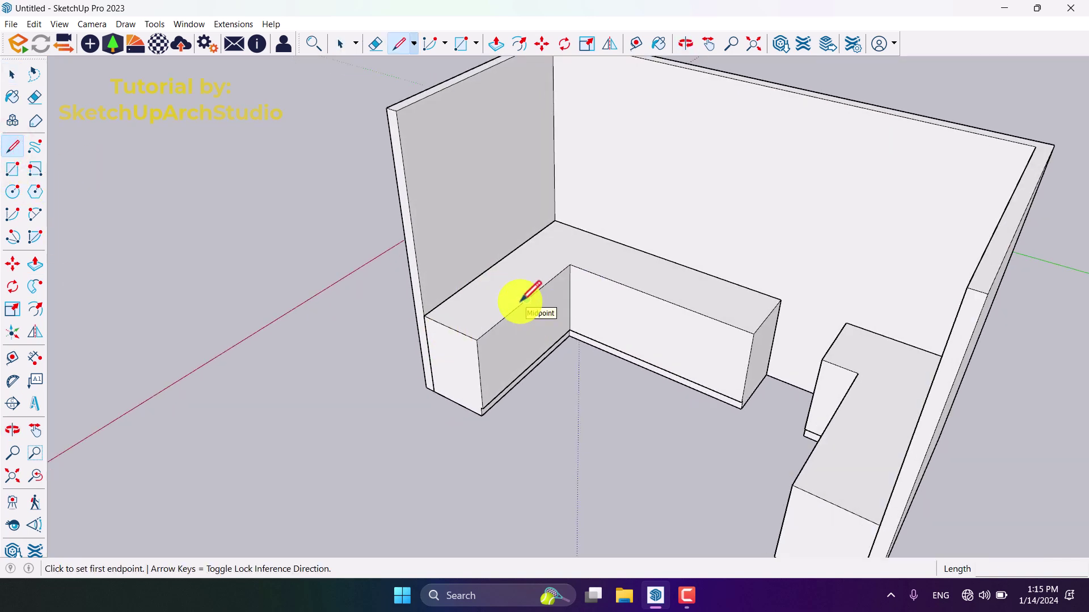
left_click(525, 300)
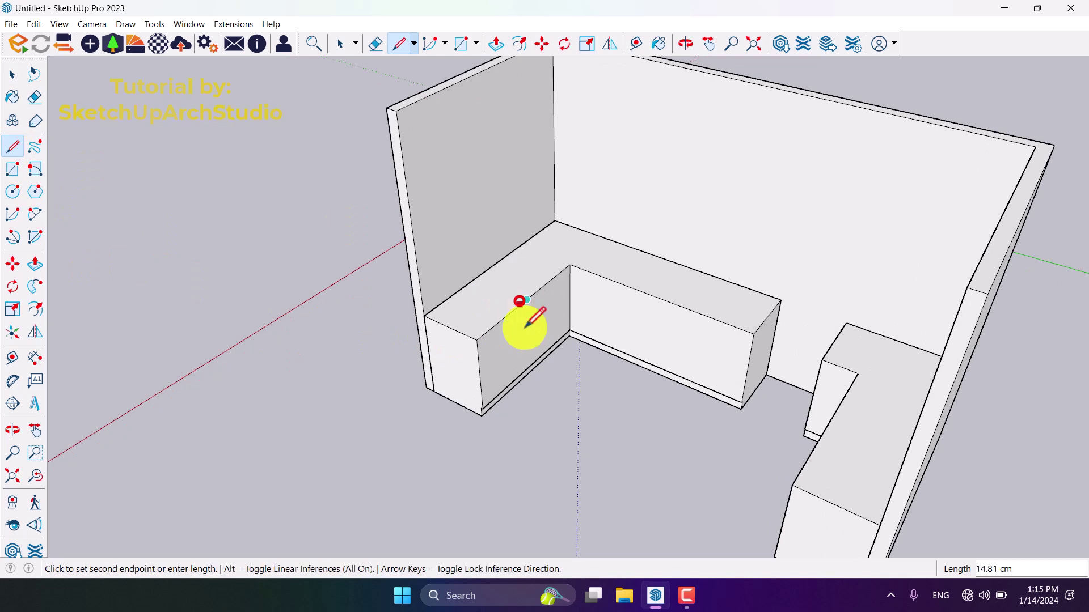
left_click(476, 339)
key("space")
scroll(488, 357, "down", 4)
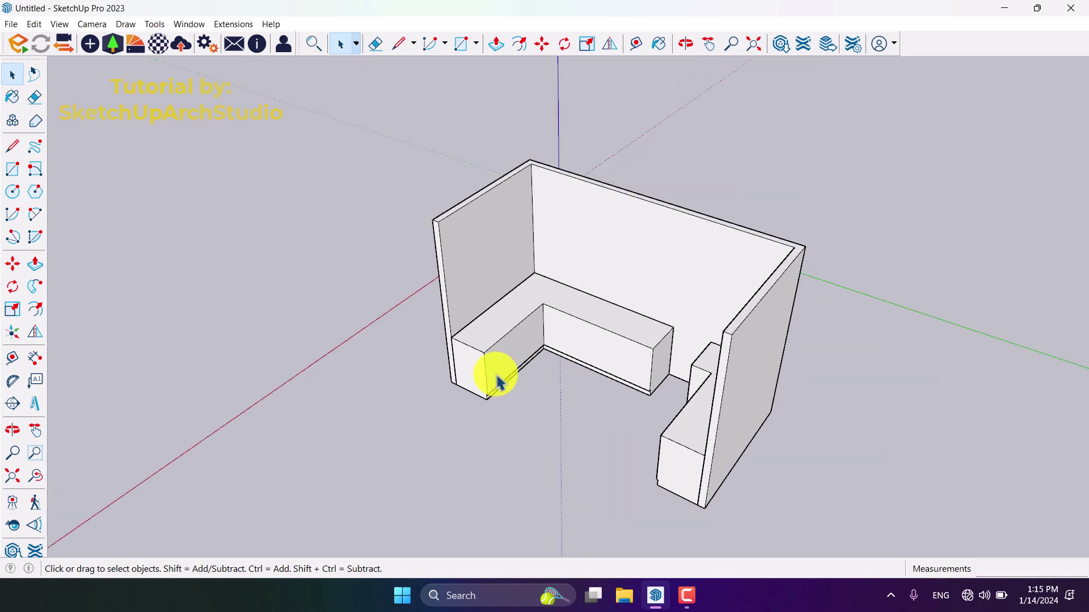
- Select the front vertical end edges of the left and right base cabinets and copy them 50 cm inward along the cabinet fronts
scroll(491, 376, "up", 4)
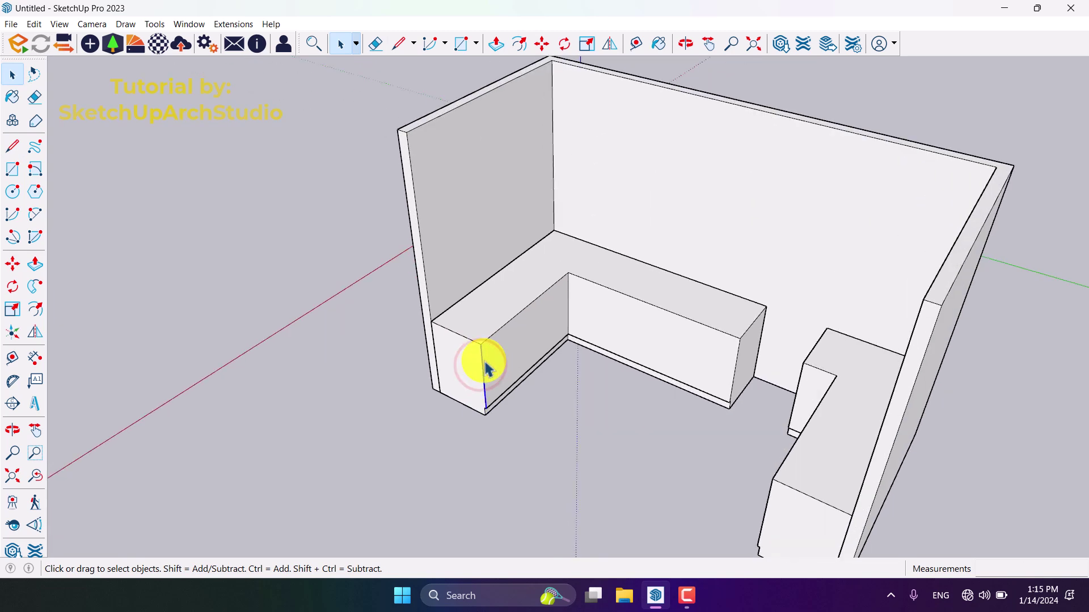
scroll(484, 363, "down", 4)
middle_click_drag(485, 362, 760, 342)
scroll(760, 343, "up", 4)
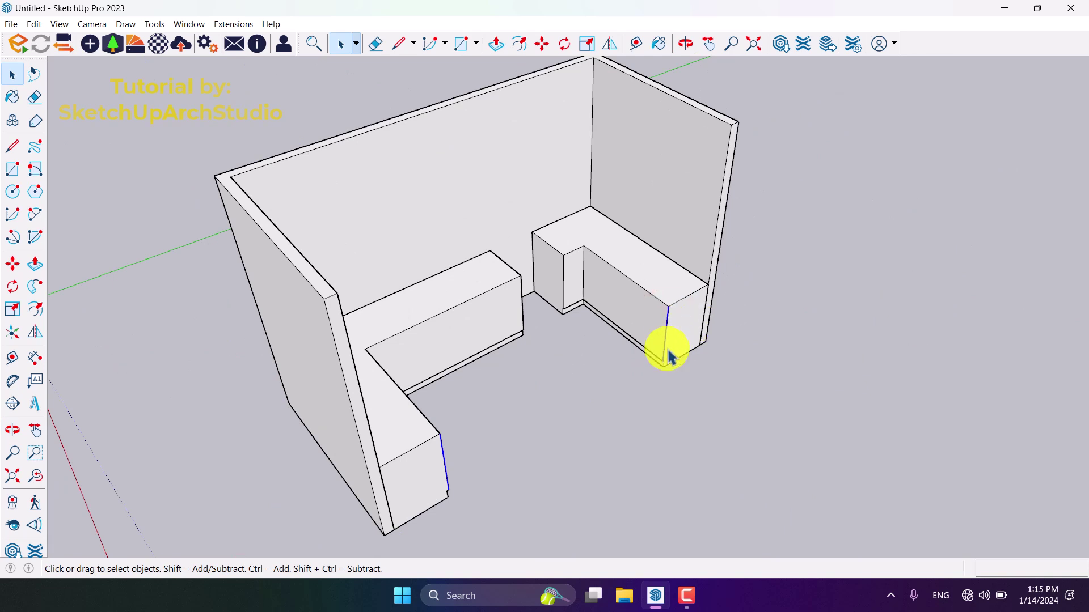
left_click(638, 506)
left_click(442, 449)
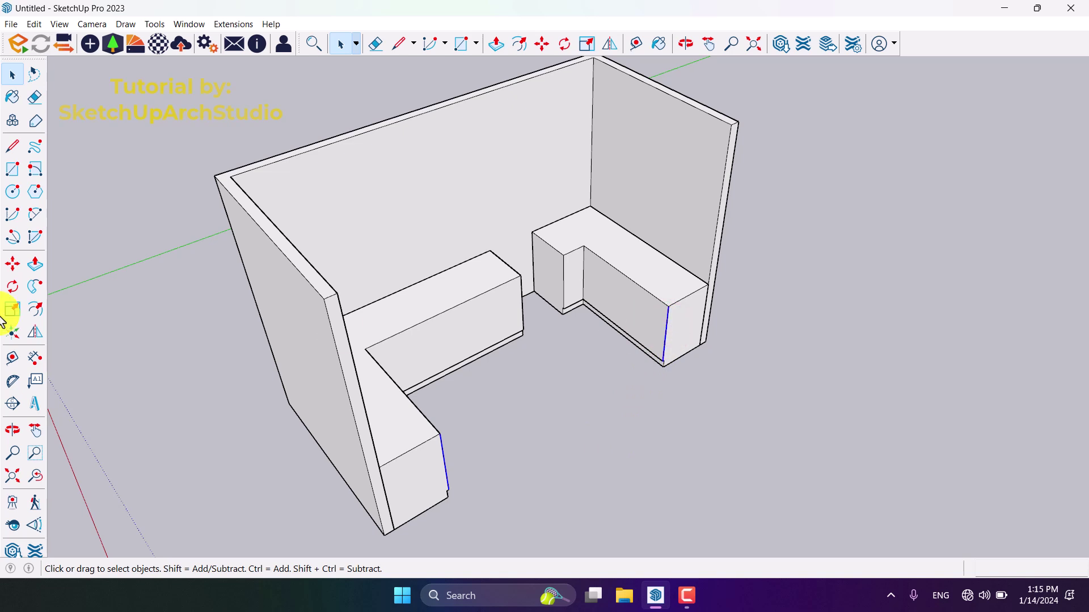
left_click(11, 270)
key("ctrl")
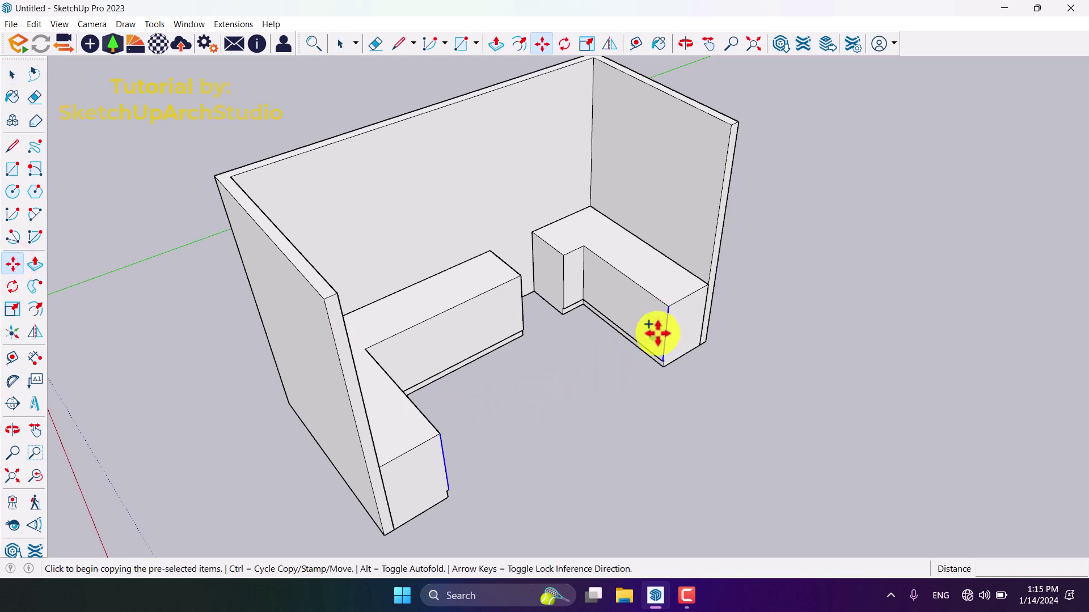
left_click(667, 308)
scroll(656, 297, "up", 3)
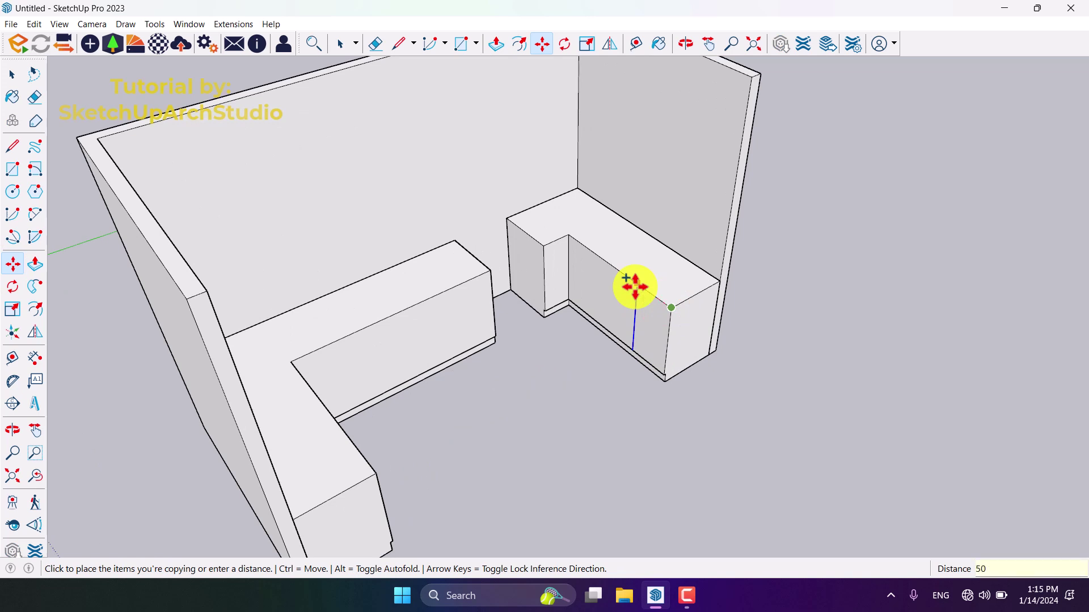
key("Return")
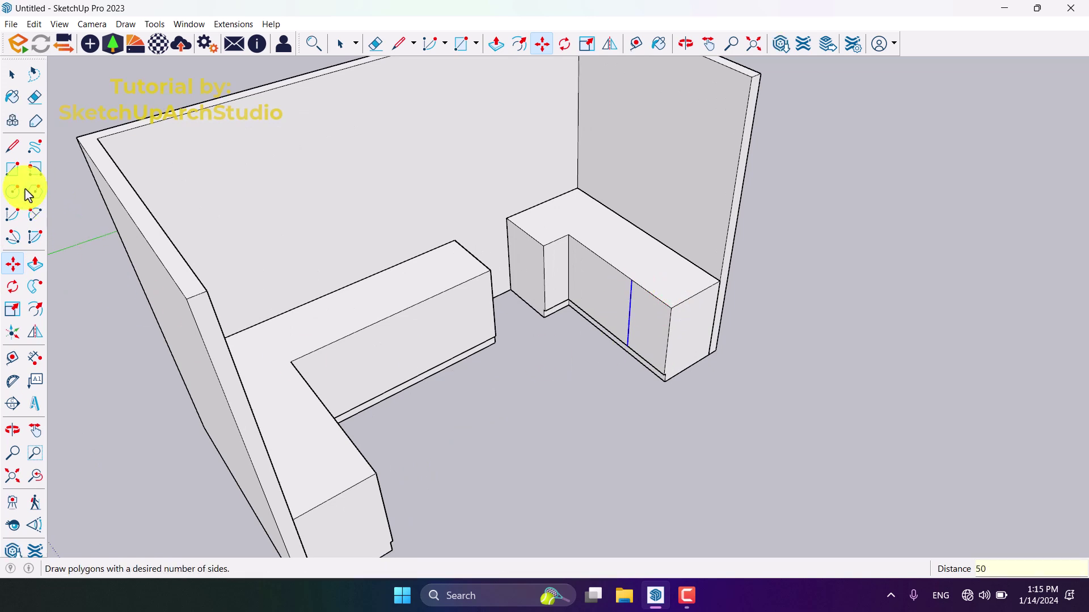
- Draw lines across the tops of the right and left base cabinets from the copied front edges to the side walls
left_click(21, 149)
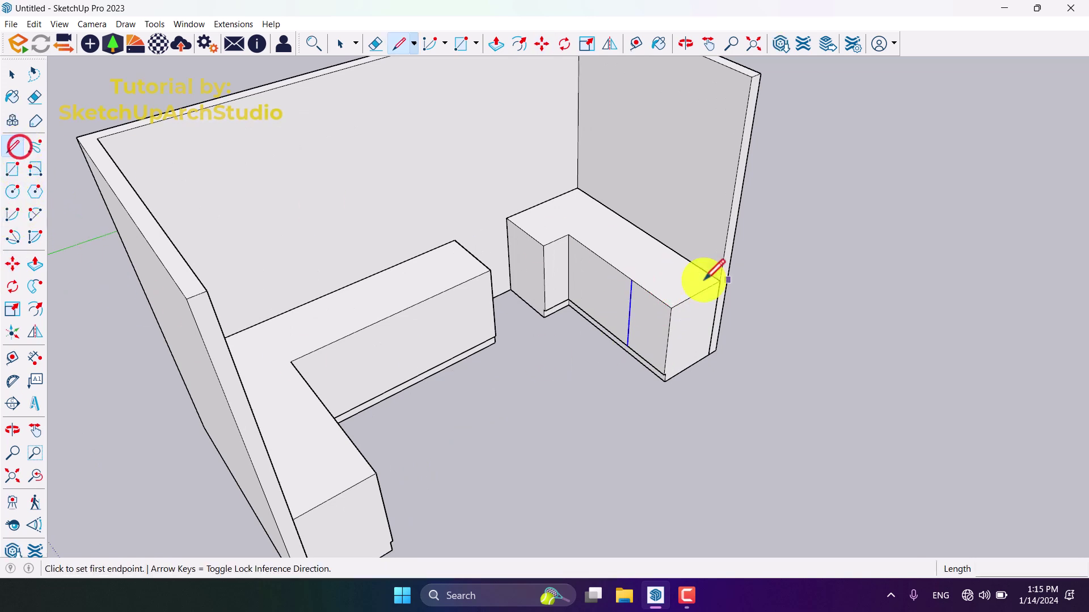
left_click(636, 279)
left_click(675, 254)
middle_click_drag(699, 372, 336, 325)
left_click(288, 299)
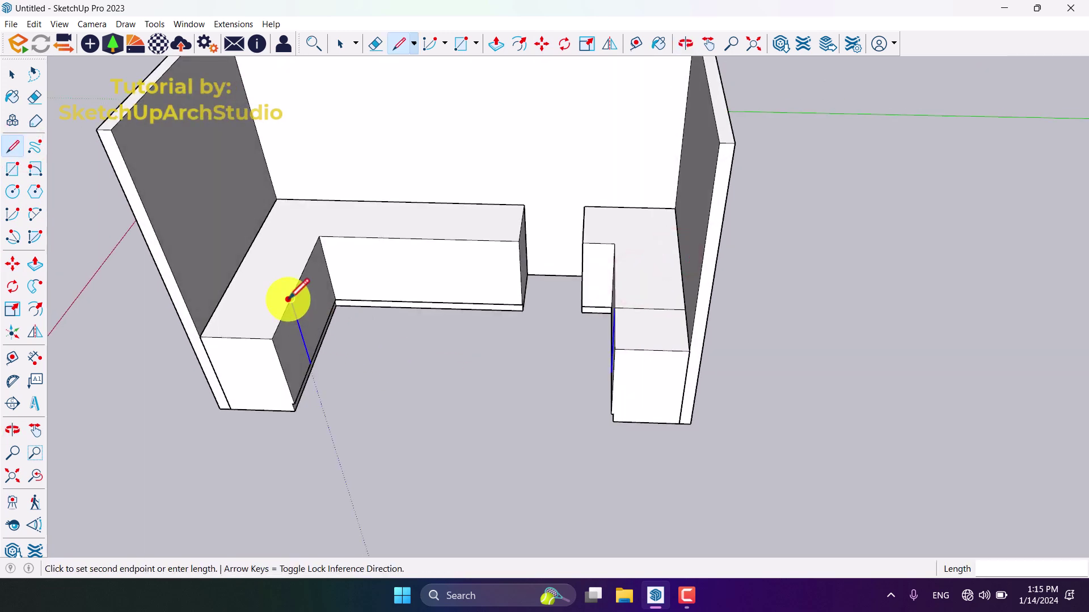
left_click(228, 294)
key("space")
left_click(444, 388)
scroll(458, 401, "down", 3)
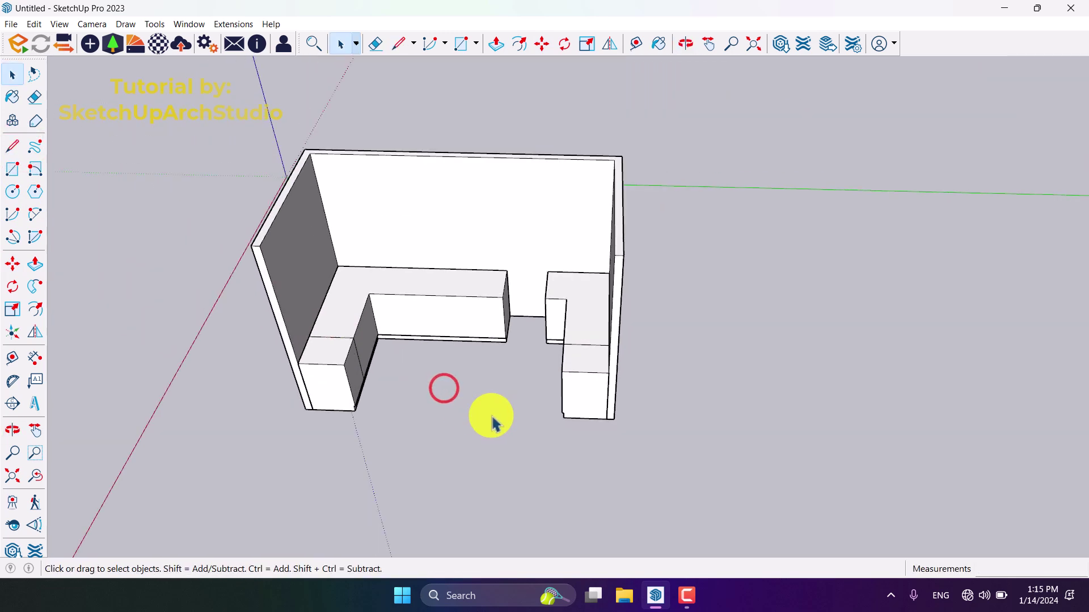
middle_click_drag(493, 423, 651, 347)
scroll(649, 343, "up", 3)
middle_click_drag(589, 380, 517, 336)
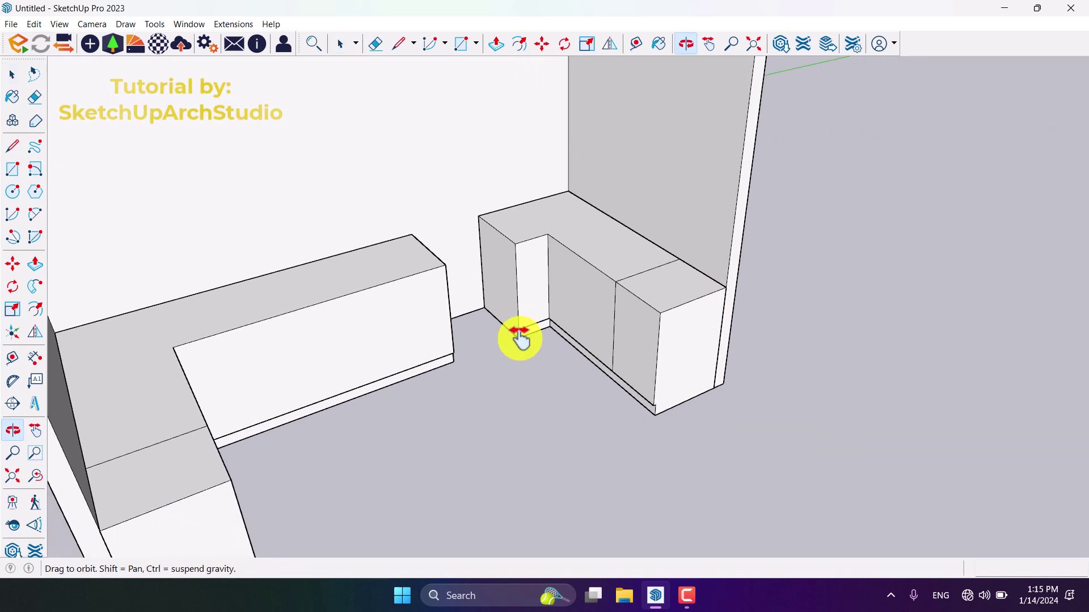
left_click(38, 265)
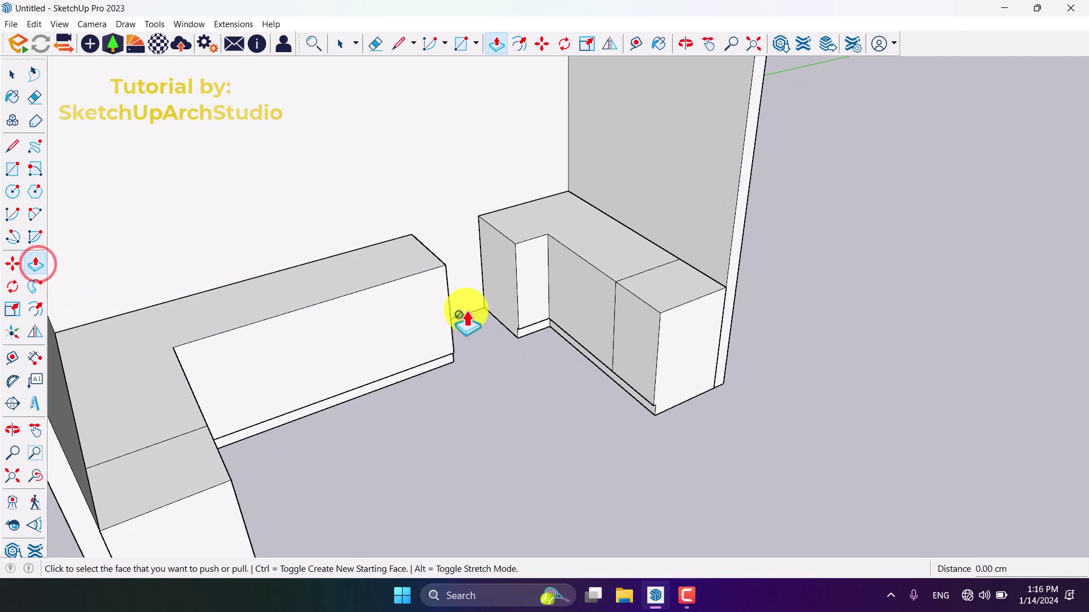
scroll(642, 292, "up", 3)
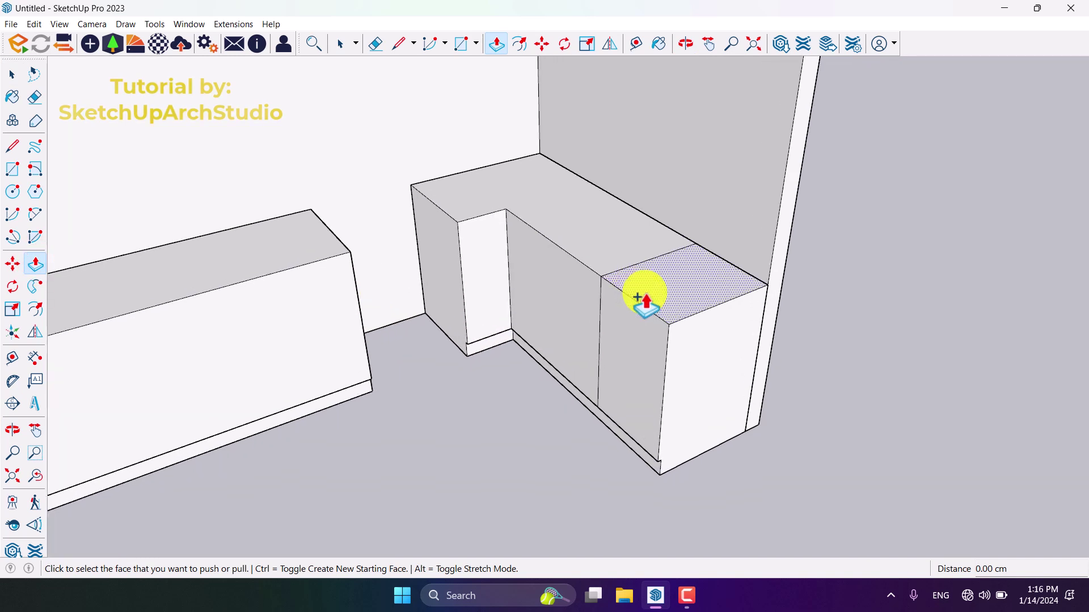
left_click(645, 292)
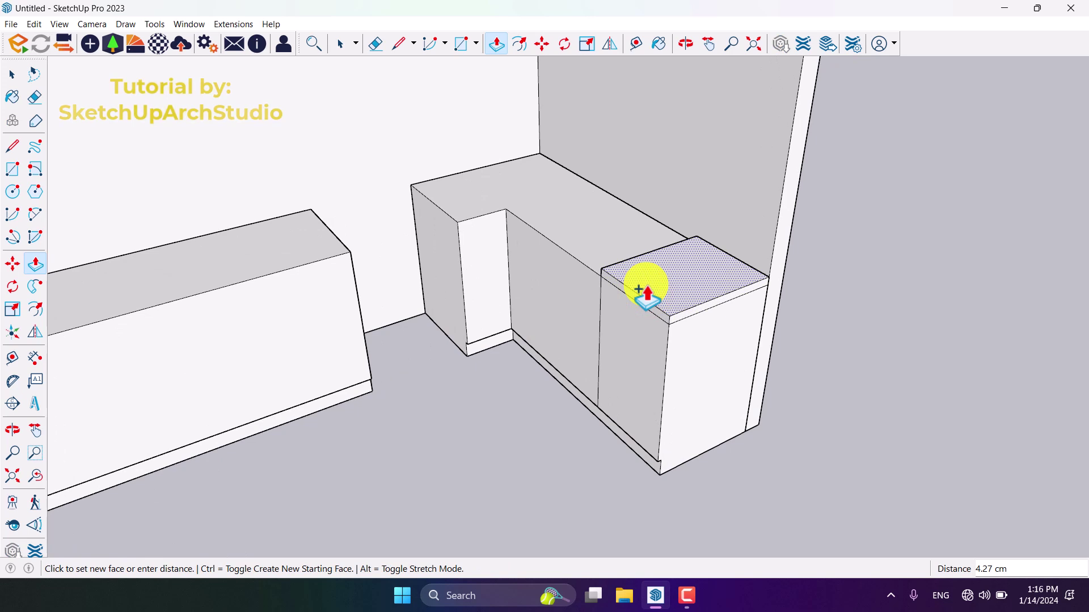
key("space")
left_click(36, 264)
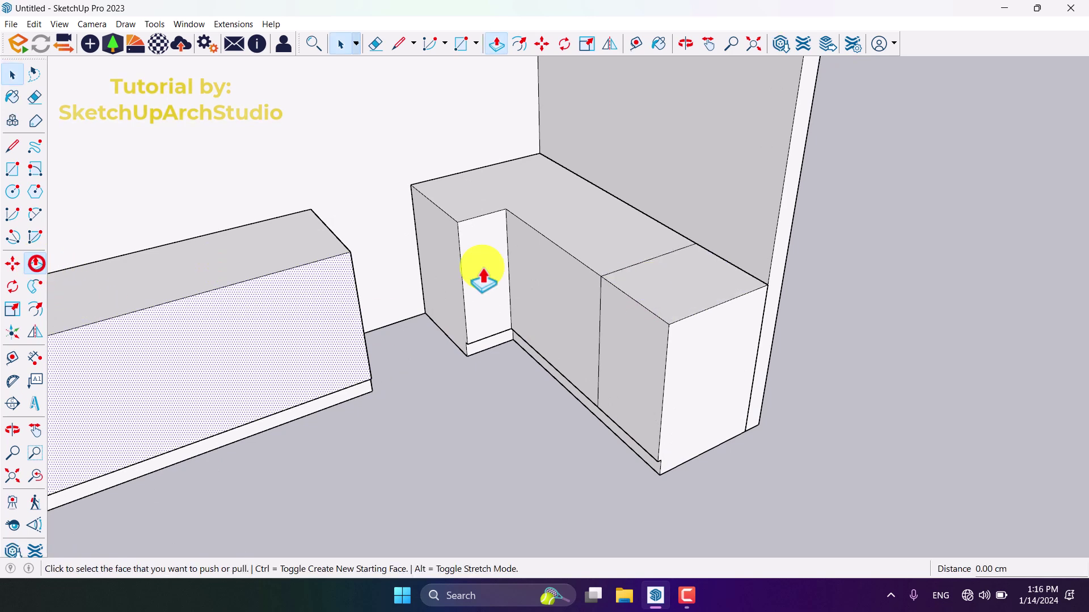
left_click(665, 299)
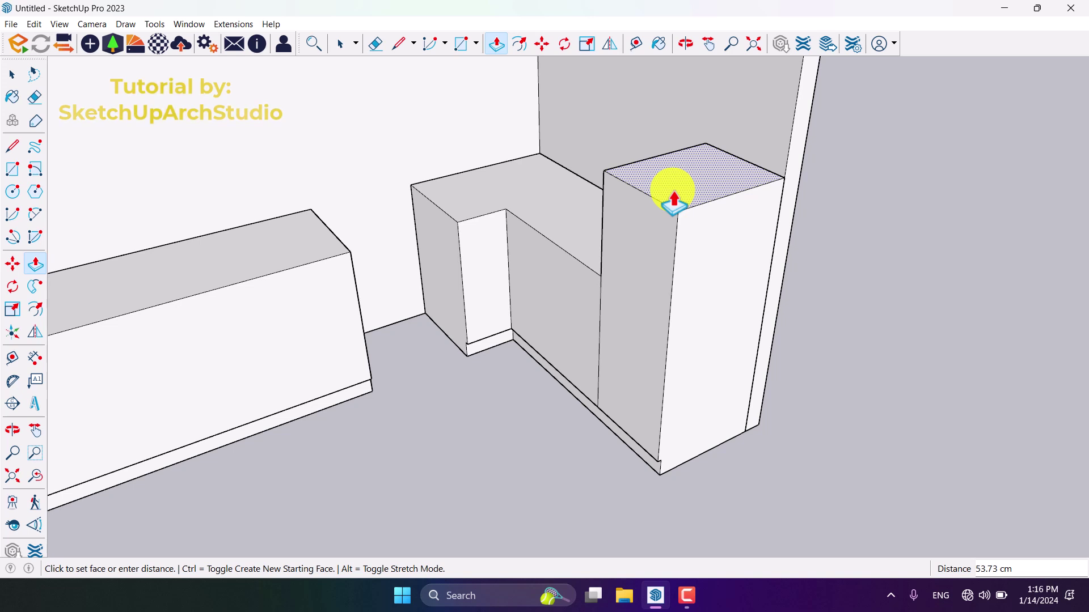
key("space")
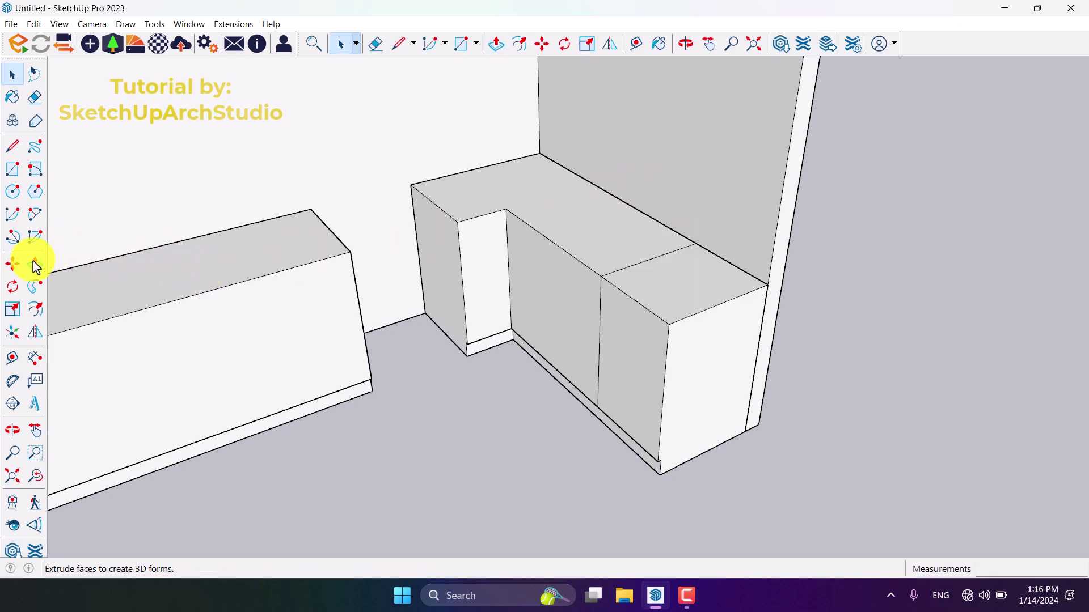
- Extrude the top faces of the right and left base cabinets' end sections 4 cm upward as new volumes with Push/Pull
left_click(35, 264)
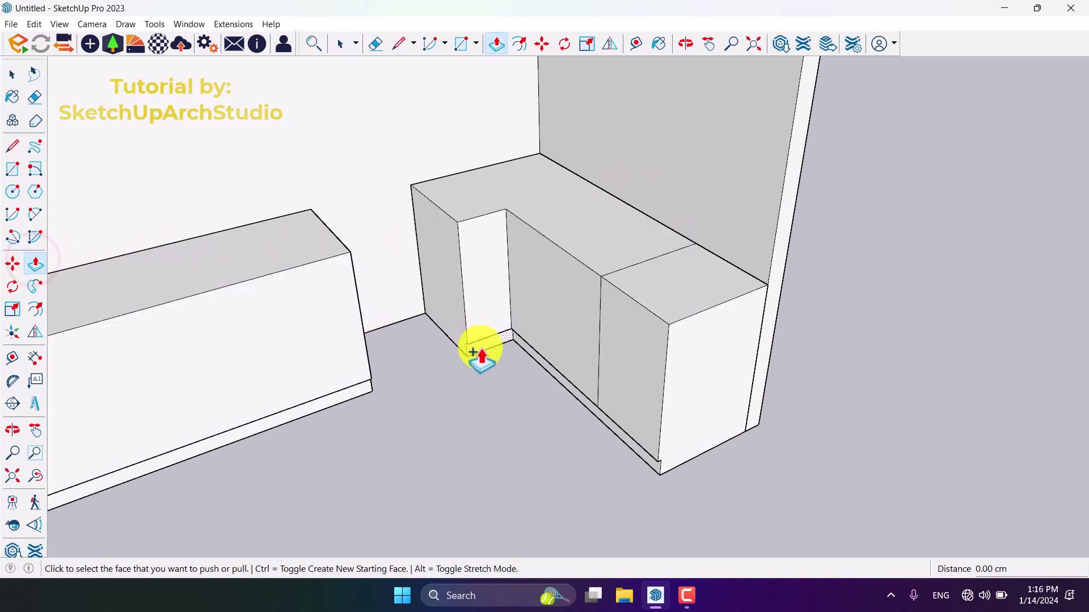
left_click(663, 286)
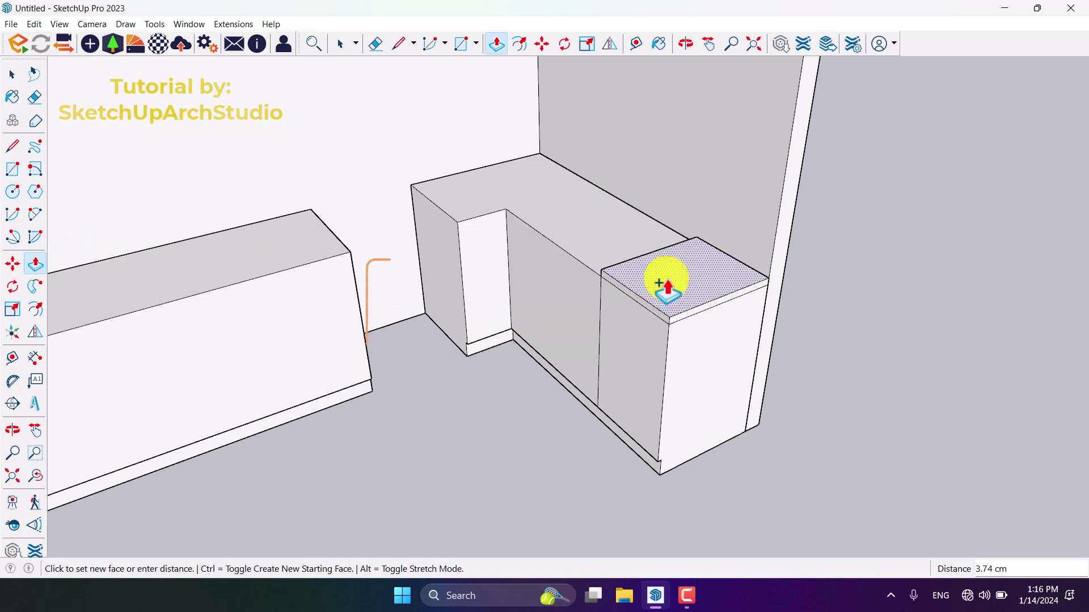
type("4")
key("Return")
scroll(667, 279, "down", 3)
middle_click_drag(666, 279, 731, 309)
scroll(296, 296, "up", 3)
double_click(296, 297)
scroll(294, 312, "down", 3)
scroll(743, 304, "up", 3)
- Extrude the right end section upward by 60 cm and then another 90 cm, keeping each as a separate stacked section
left_click(739, 297)
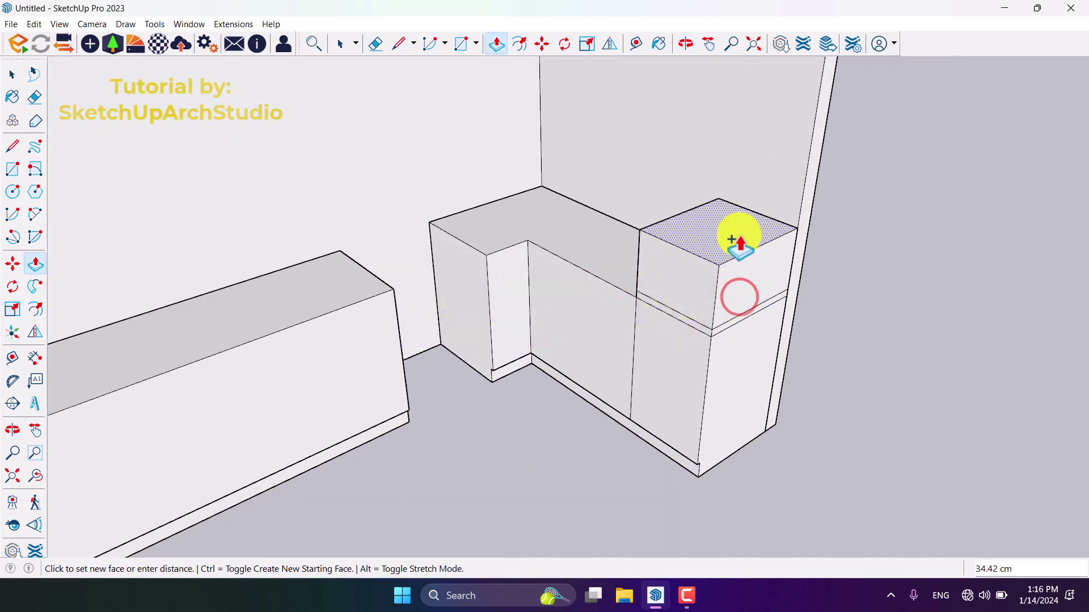
type("60")
key("Return")
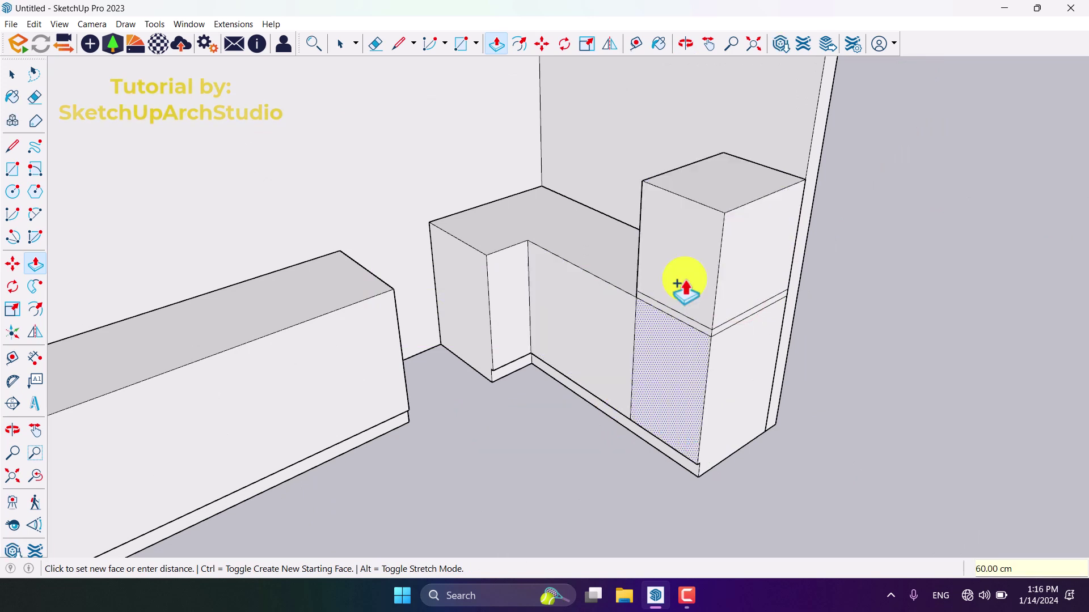
left_click(710, 197)
key("Return")
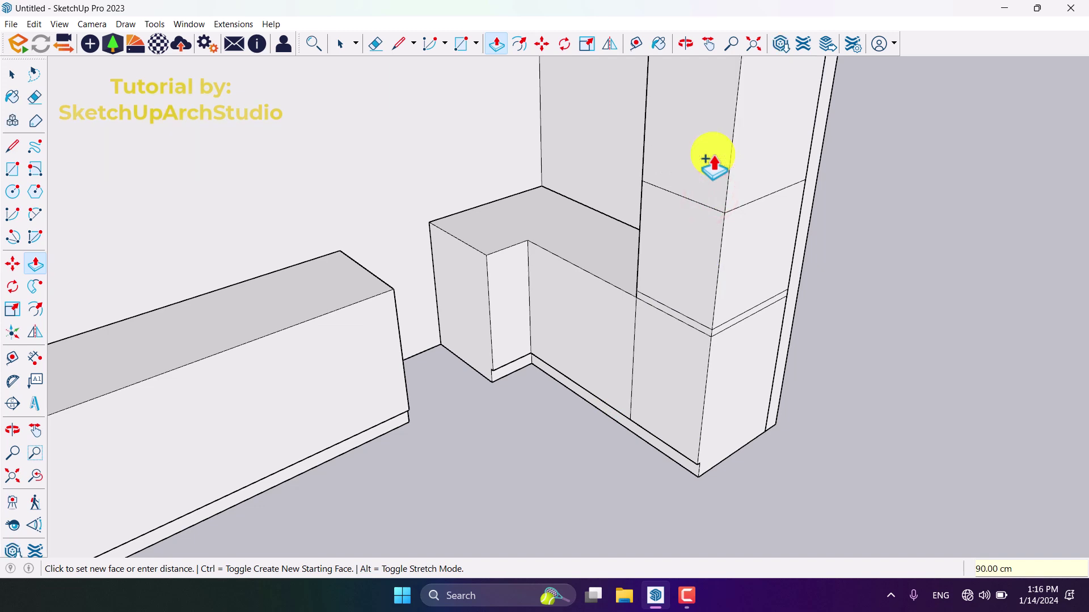
- Extrude the left end section's top 150 cm upward as a new volume, matching the height of the right tall cabinet
scroll(785, 291, "down", 5)
middle_click_drag(784, 292, 377, 312)
scroll(396, 314, "up", 5)
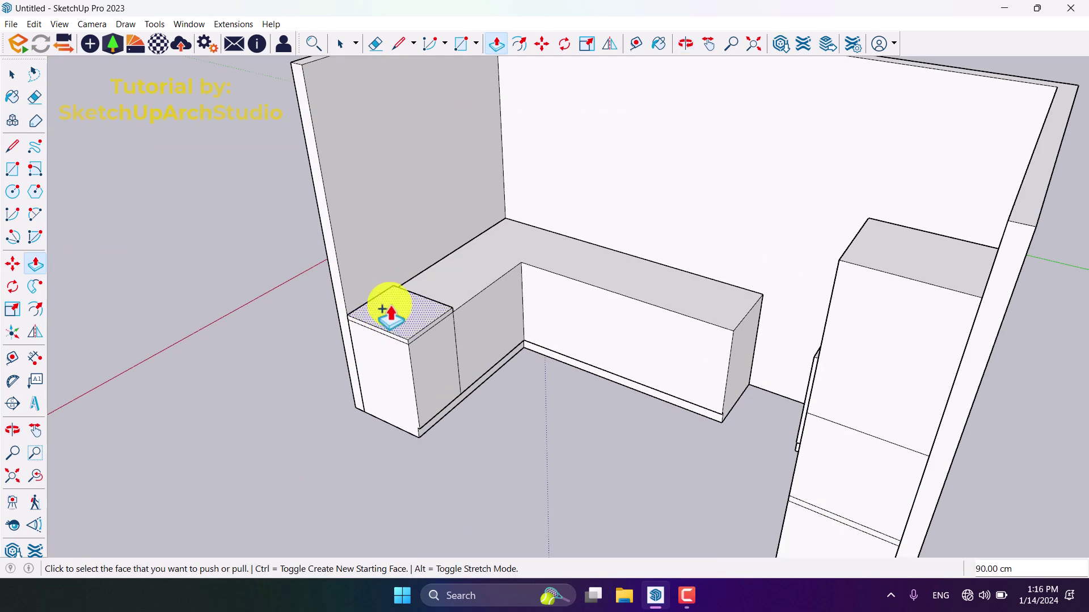
scroll(391, 313, "down", 5)
middle_click_drag(401, 340, 400, 348)
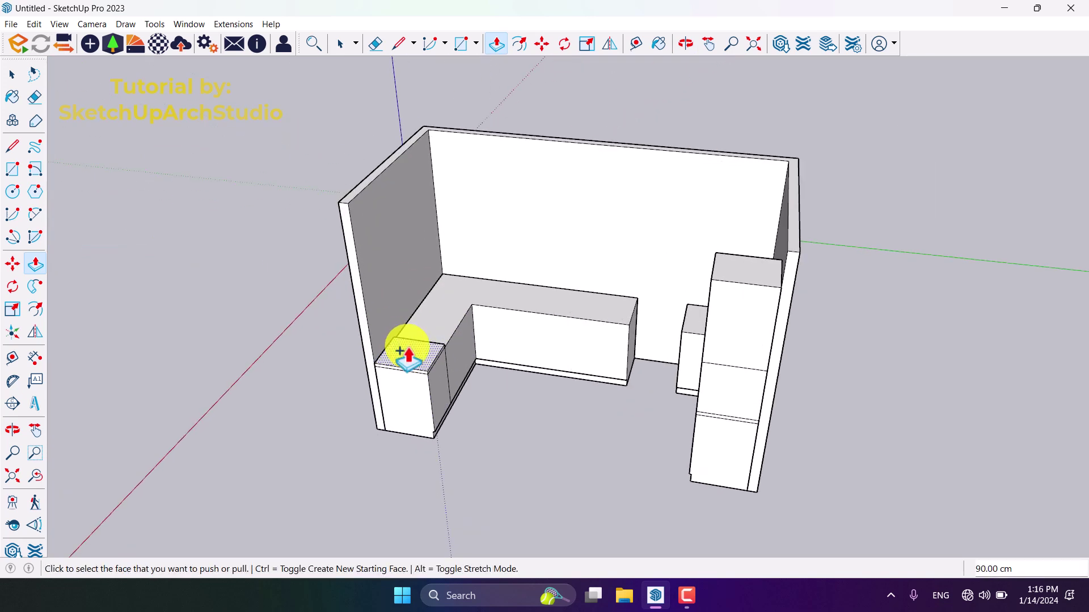
left_click(406, 346)
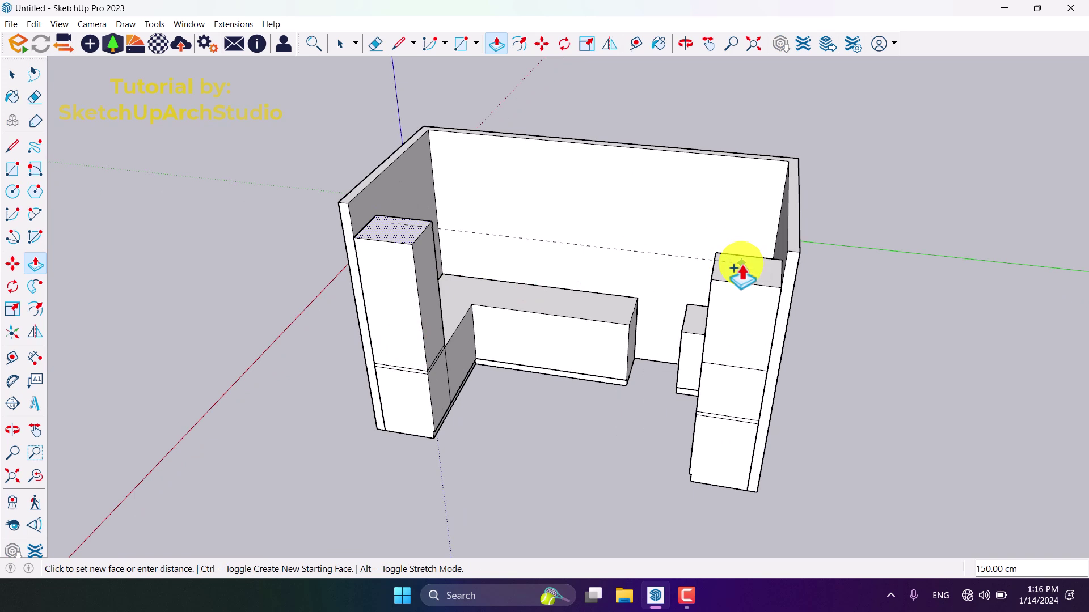
left_click(741, 271)
key("space")
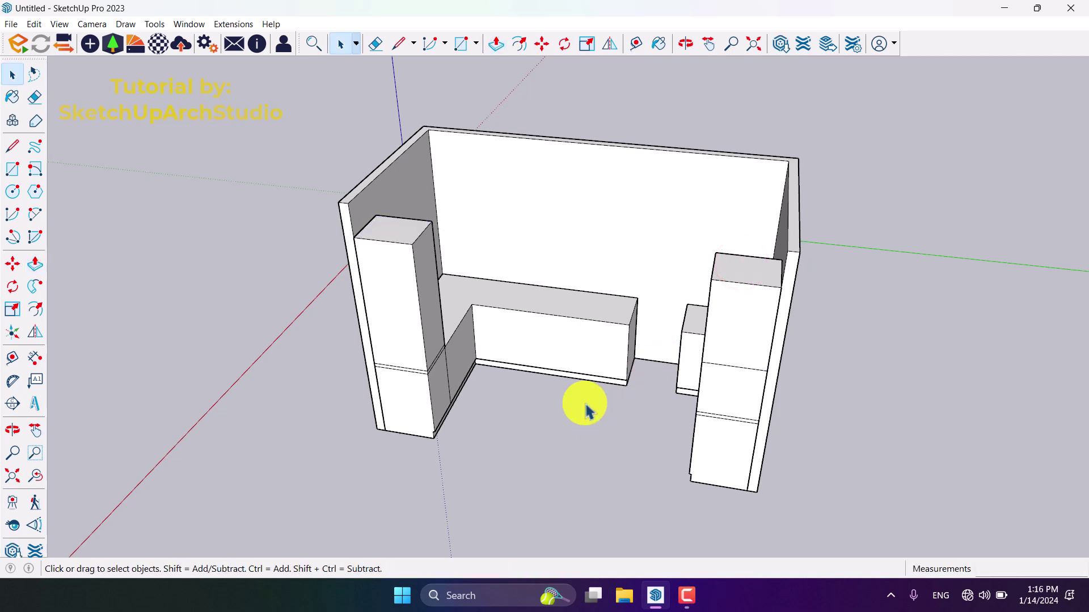
- Copy the upper wall-side vertical edge of the right tall cabinet's inner side 40 cm toward its front
mouse_move(584, 404)
middle_mouse_down()
mouse_move(831, 442)
mouse_move(833, 431)
middle_mouse_up()
scroll(631, 316, "up", 4)
mouse_move(636, 405)
middle_mouse_down()
mouse_move(759, 452)
mouse_move(952, 431)
middle_mouse_up()
scroll(652, 292, "down", 3)
middle_click_drag(353, 440, 618, 493)
scroll(522, 291, "up", 4)
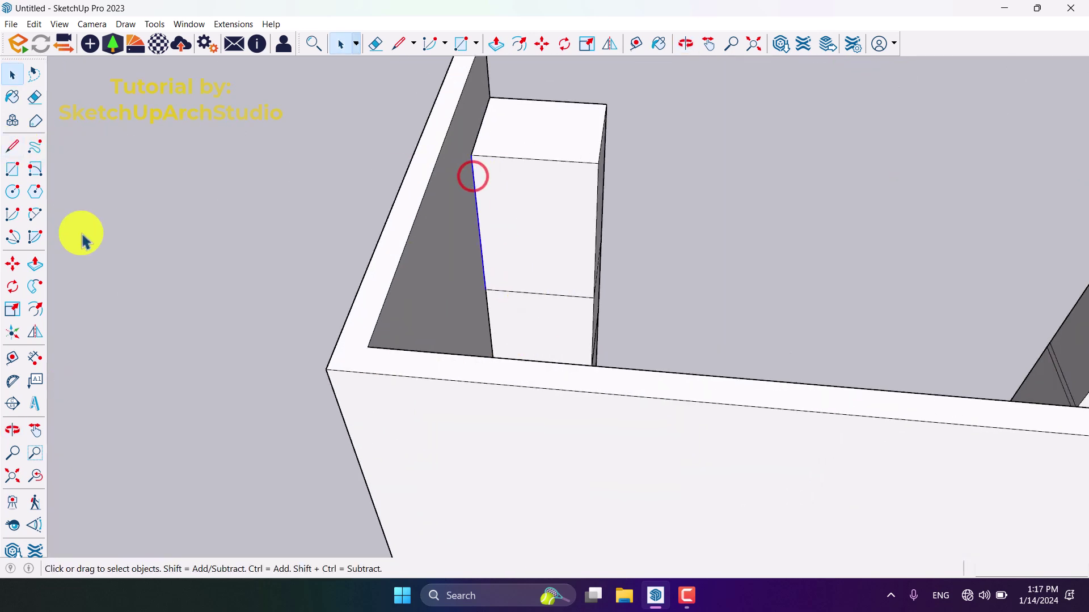
left_click(11, 264)
key("ctrl")
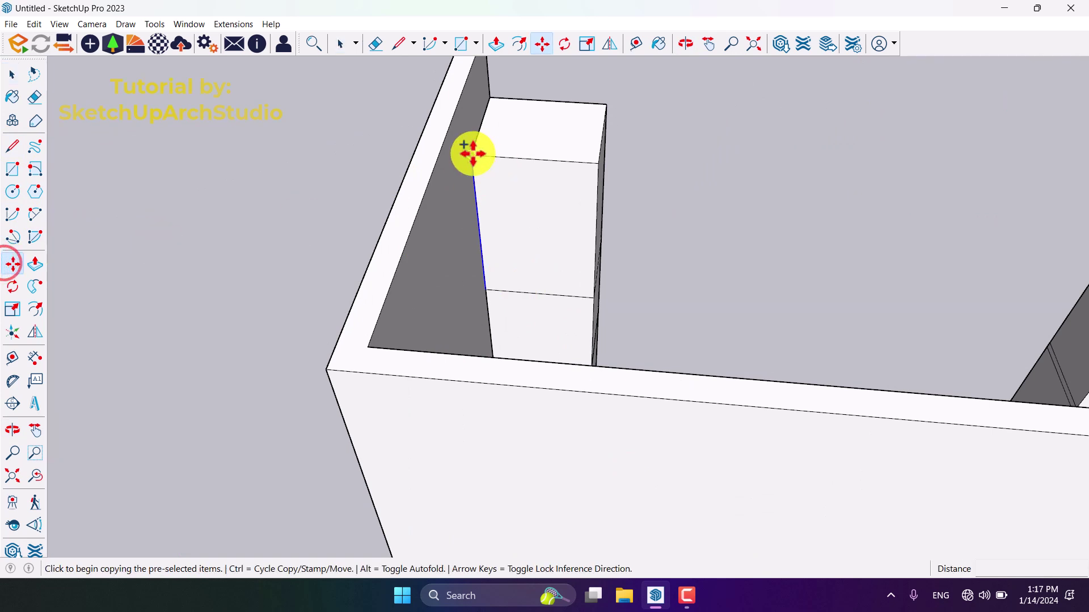
left_click(471, 154)
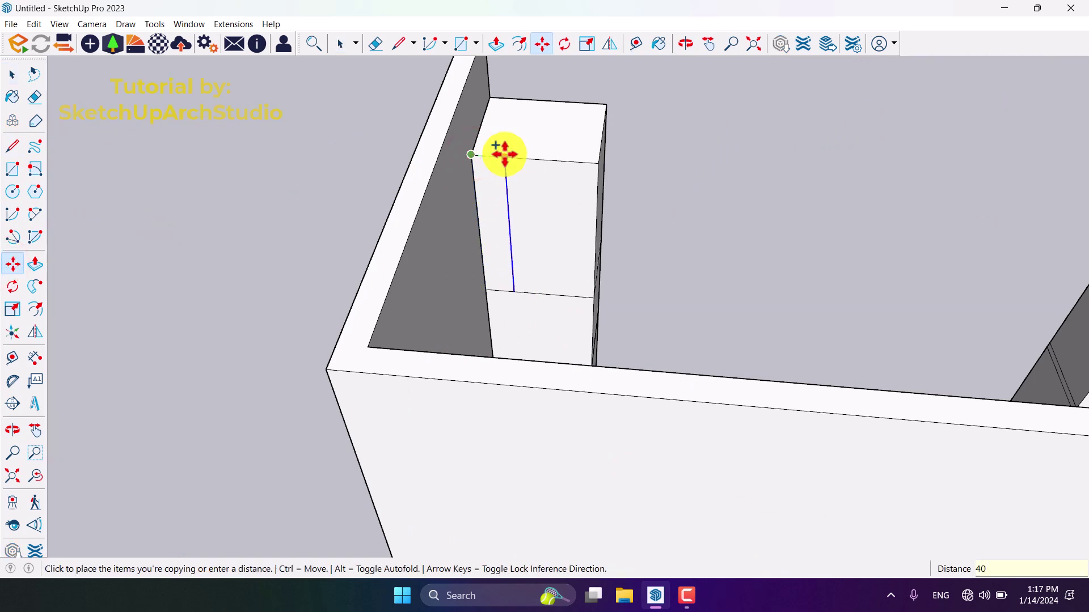
key("Return")
scroll(663, 231, "down", 3)
middle_click_drag(664, 231, 605, 267)
key("space")
scroll(612, 261, "up", 4)
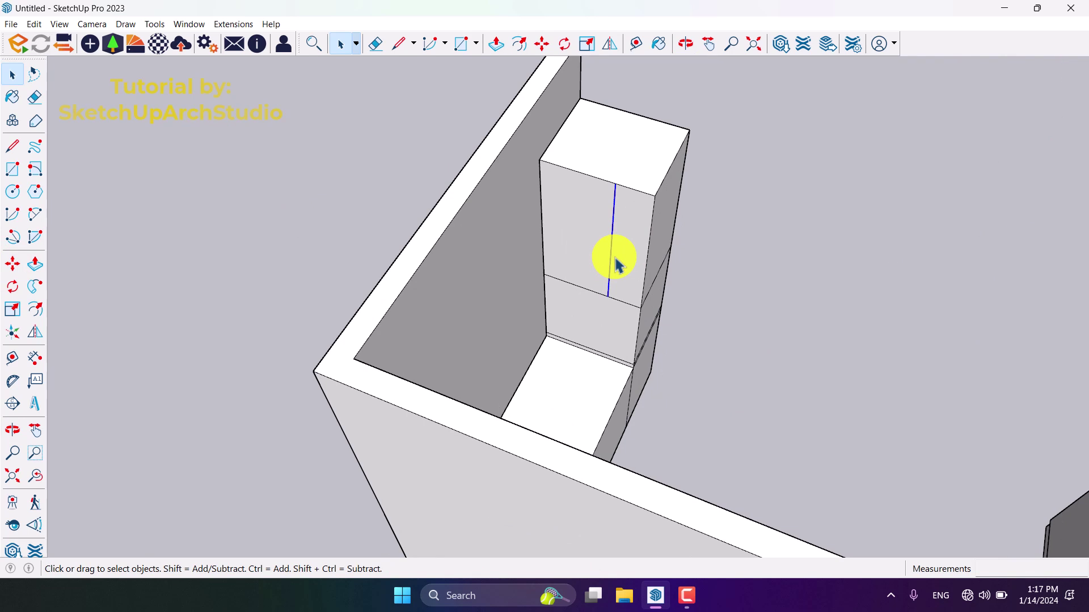
- Draw a horizontal line along the right, back and left walls from the right tall cabinet's upper section base to the left tall cabinet
scroll(618, 265, "down", 5)
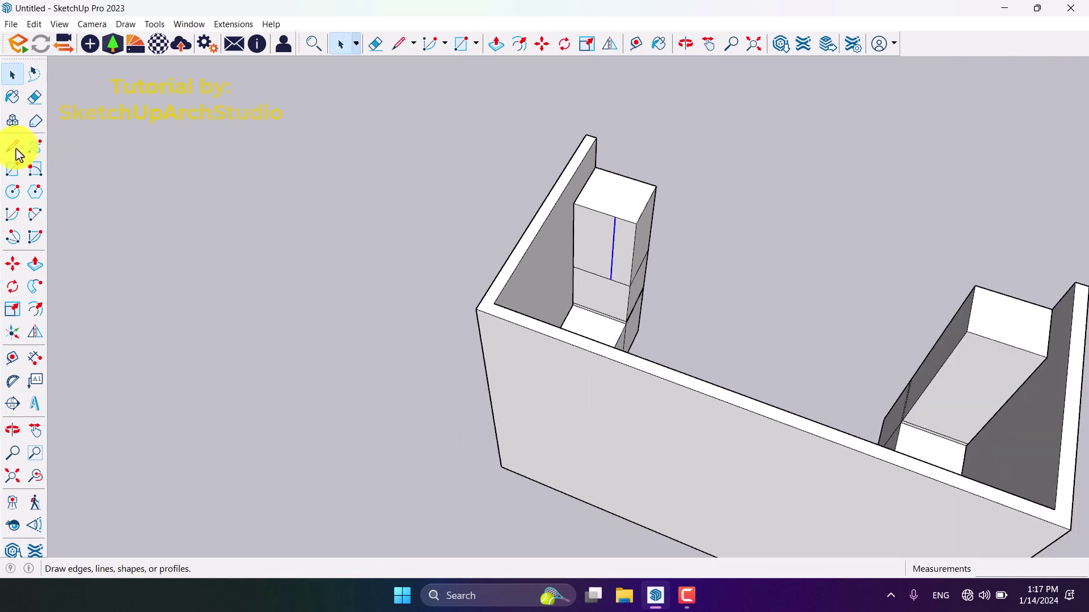
left_click(14, 148)
scroll(573, 266, "up", 3)
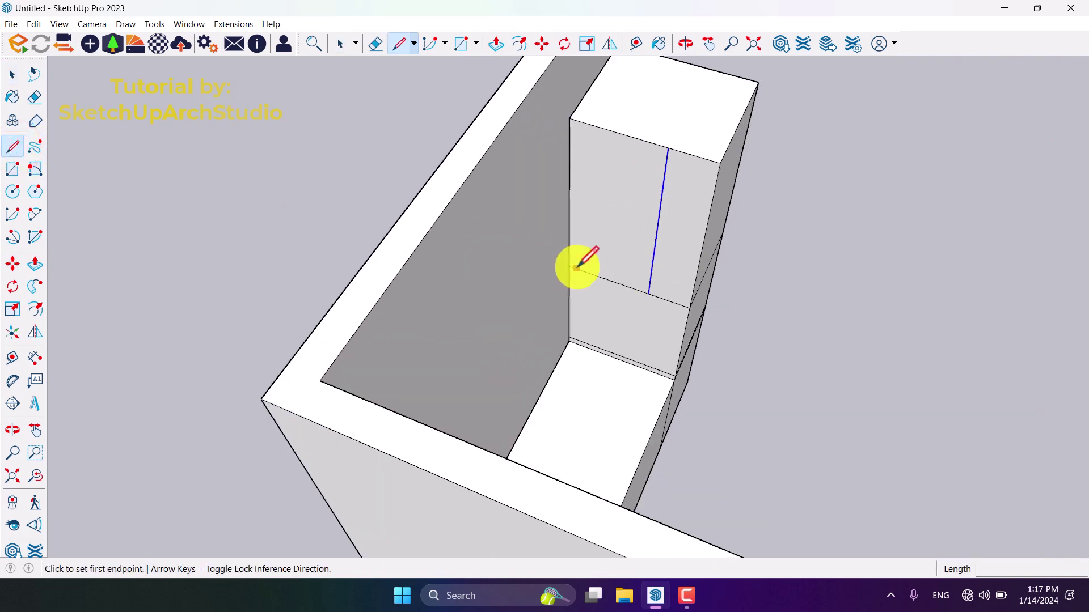
left_click(573, 267)
scroll(646, 297, "down", 4)
middle_click_drag(639, 299, 112, 277)
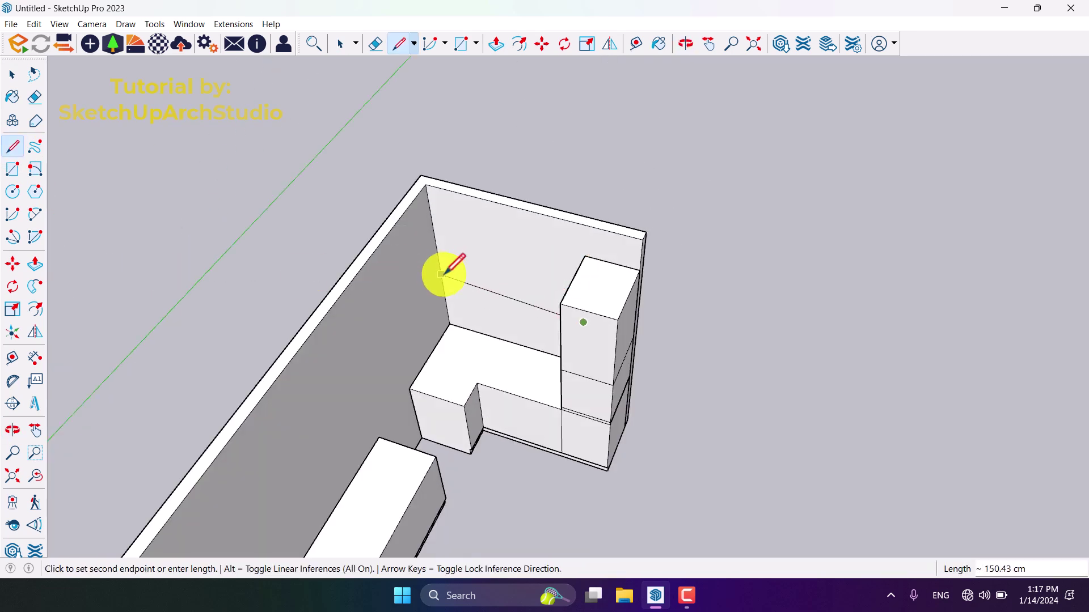
scroll(444, 282, "down", 3)
middle_click_drag(236, 323, 510, 85)
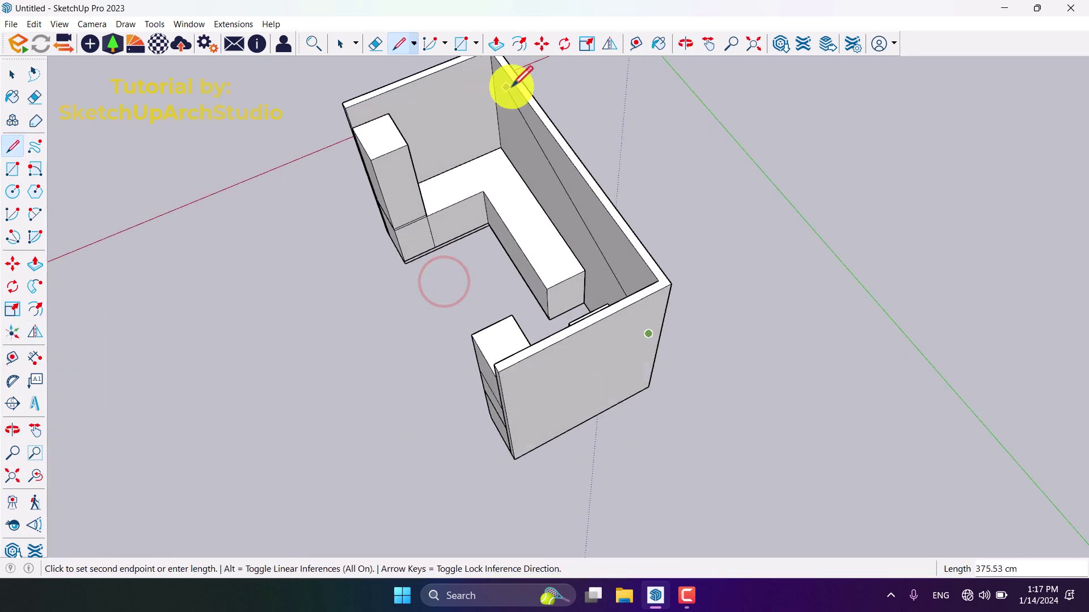
scroll(510, 85, "up", 2)
mouse_move(493, 122)
middle_mouse_down()
mouse_move(719, 233)
mouse_move(223, 221)
mouse_move(1086, 175)
middle_mouse_up()
scroll(713, 191, "up", 2)
left_click(710, 202)
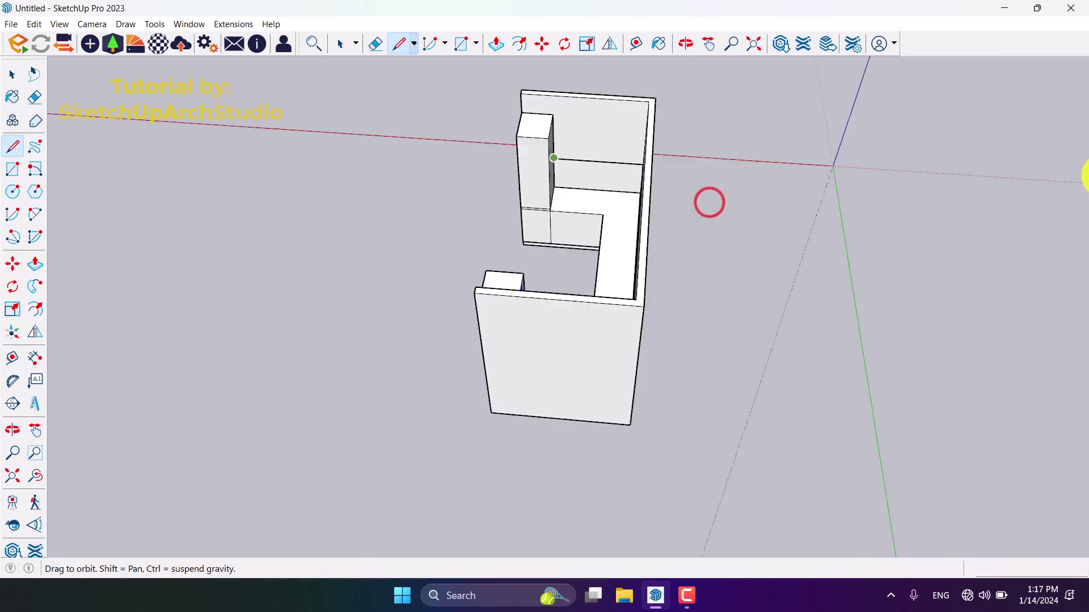
key("space")
- Select the horizontal lines on the left, back and right walls as the sweep path
scroll(646, 165, "up", 2)
middle_click_drag(647, 165, 866, 215)
key("space")
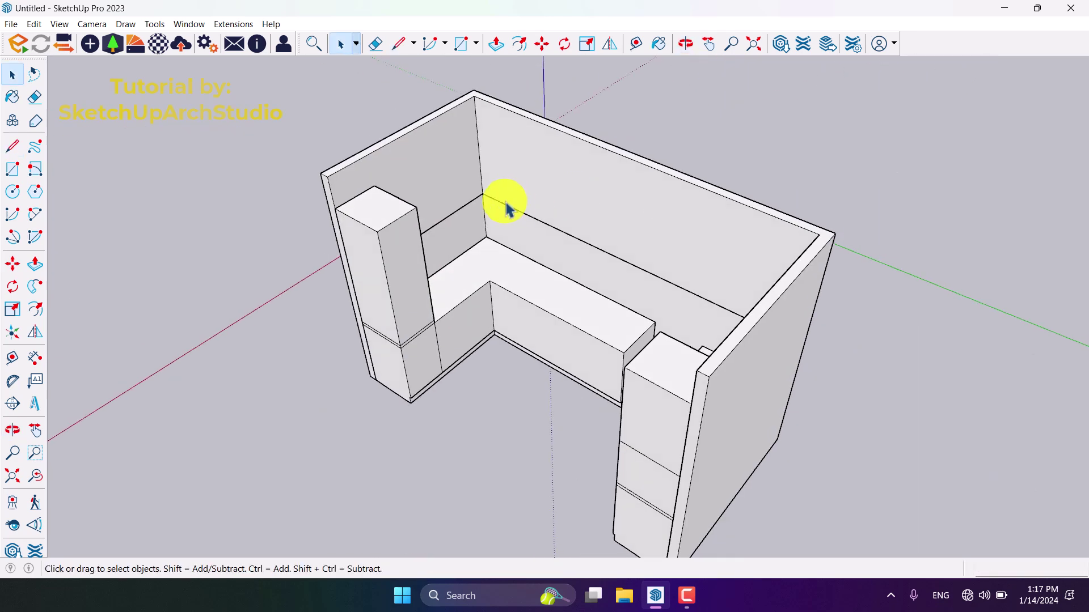
left_click(469, 202)
left_click(499, 202, "ctrl")
middle_click_drag(478, 210, 884, 275)
scroll(630, 283, "up", 3)
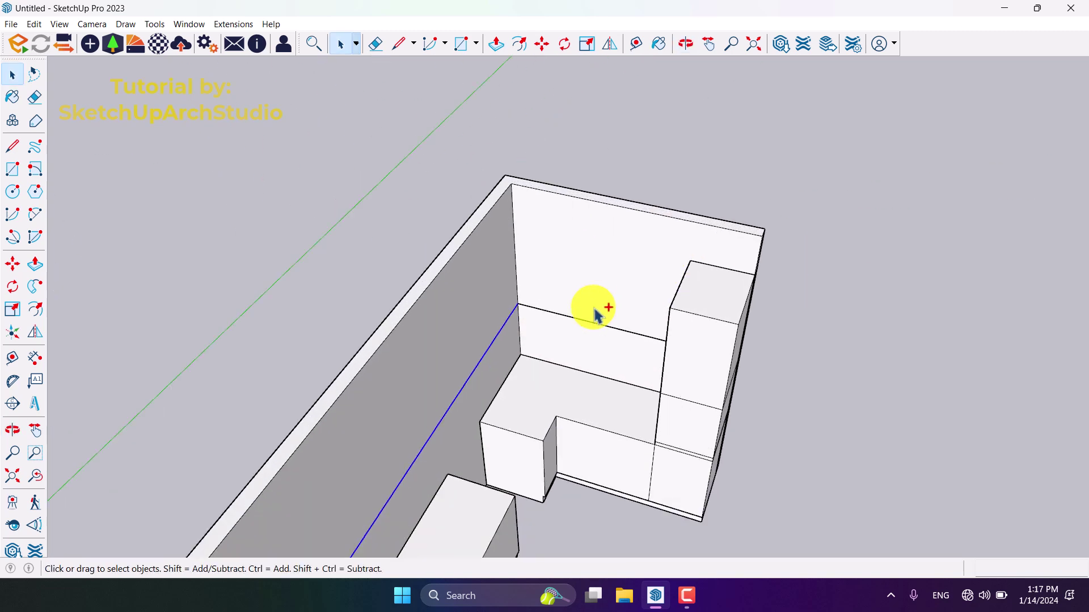
scroll(563, 320, "down", 3)
middle_click_drag(563, 320, 712, 245)
scroll(712, 245, "up", 3)
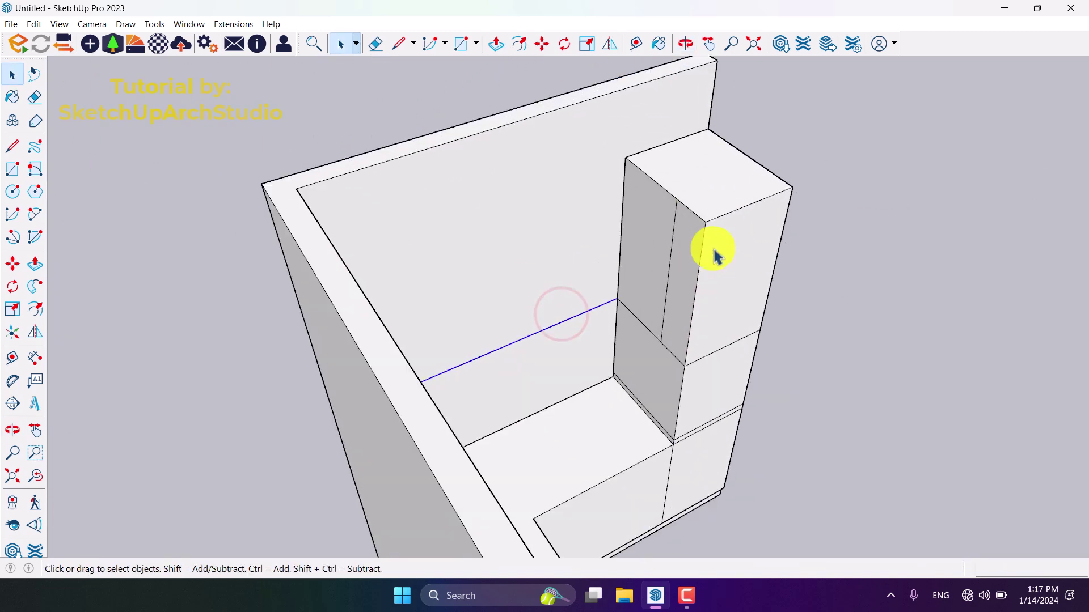
- Sweep the 40 cm deep upper profile on the right tall cabinet's inner side along the wall lines with Follow Me to form the upper cabinets
left_click(44, 283)
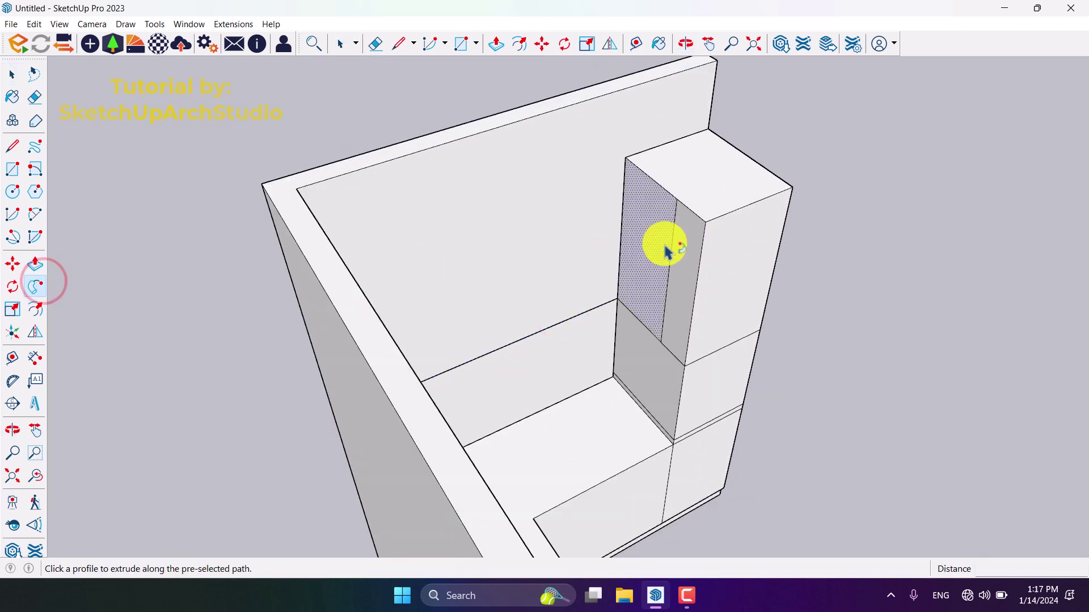
scroll(646, 261, "down", 3)
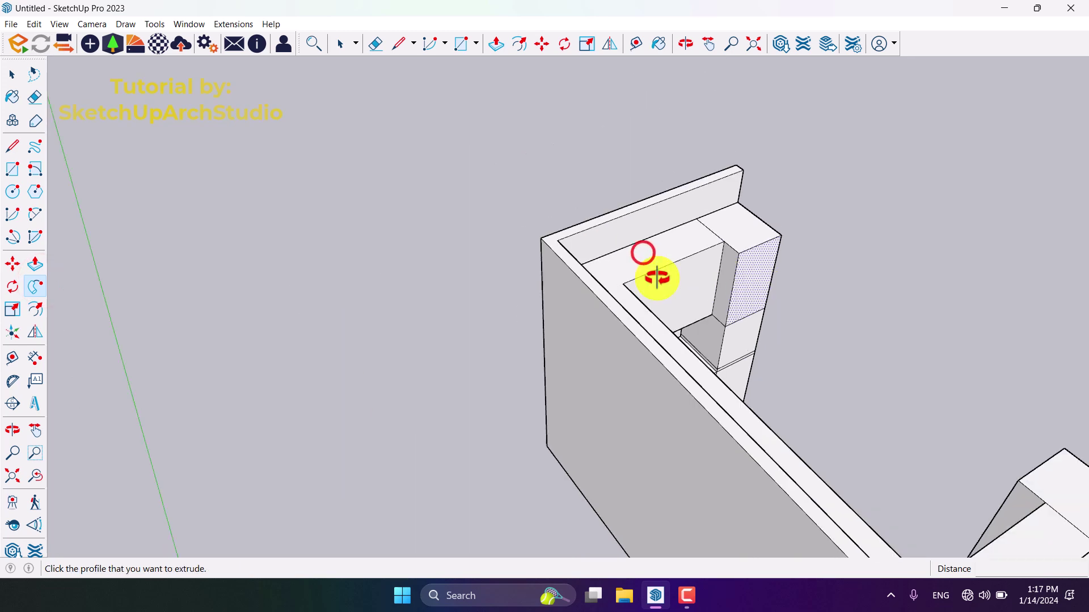
middle_click_drag(656, 274, 731, 362)
key("space")
left_click_drag(855, 409, 536, 429)
key("space")
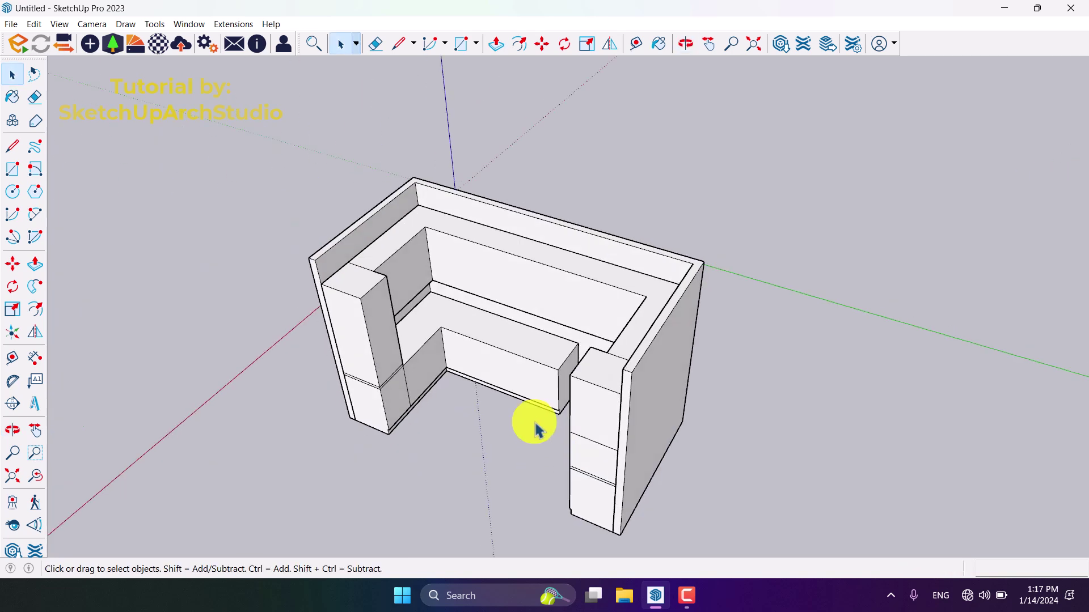
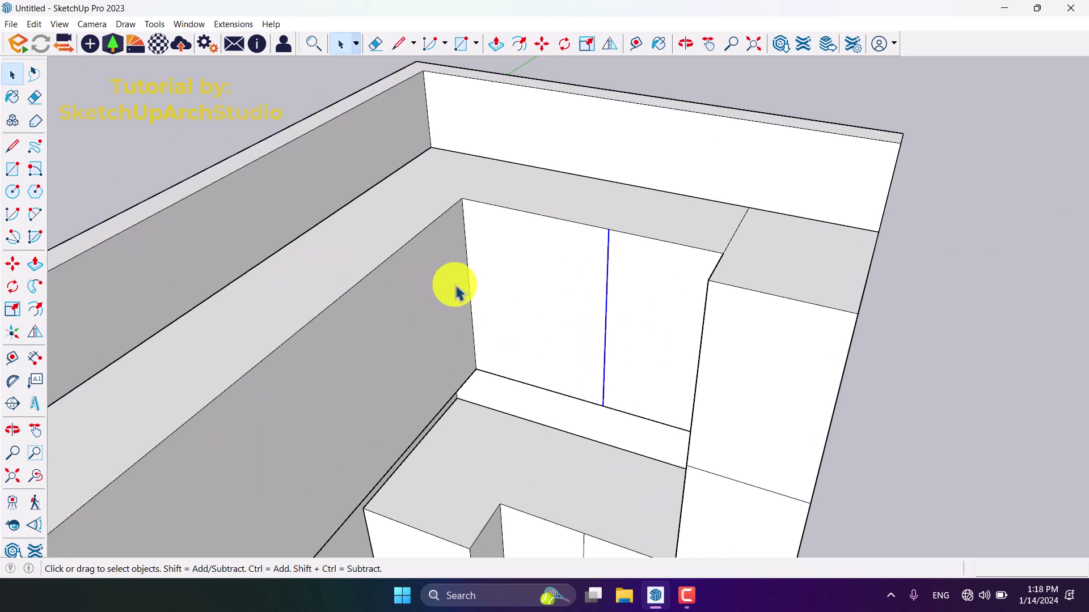
- Copy the corner vertical edge of the right upper cabinets 32.5 cm, to the midpoint of the adjoining 65 cm front panel
scroll(515, 325, "down", 4)
middle_click_drag(515, 325, 643, 316)
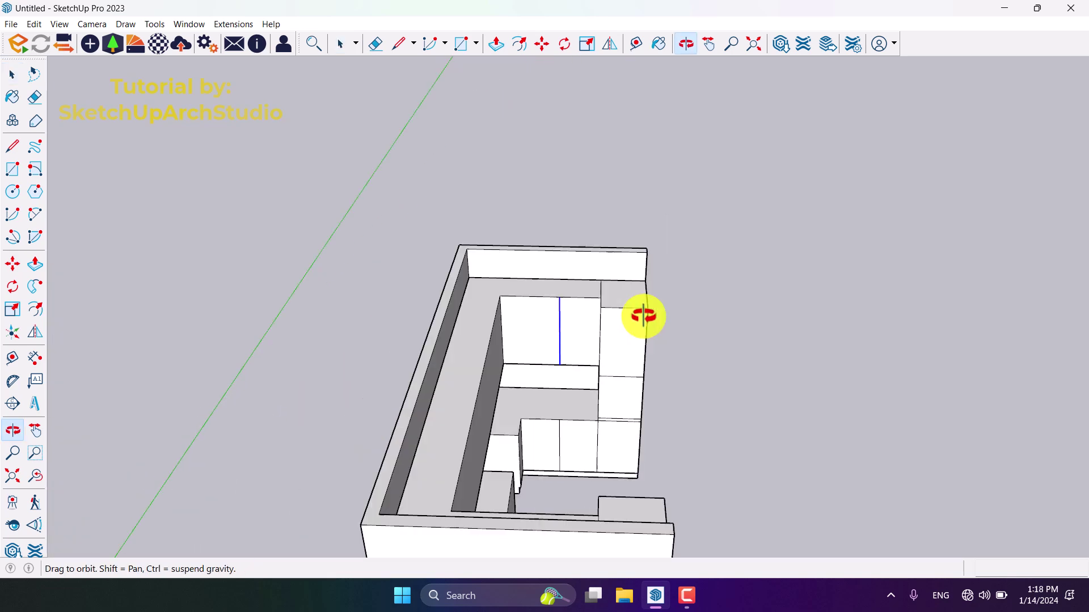
scroll(574, 372, "up", 4)
middle_click_drag(559, 373, 474, 304)
scroll(391, 271, "up", 3)
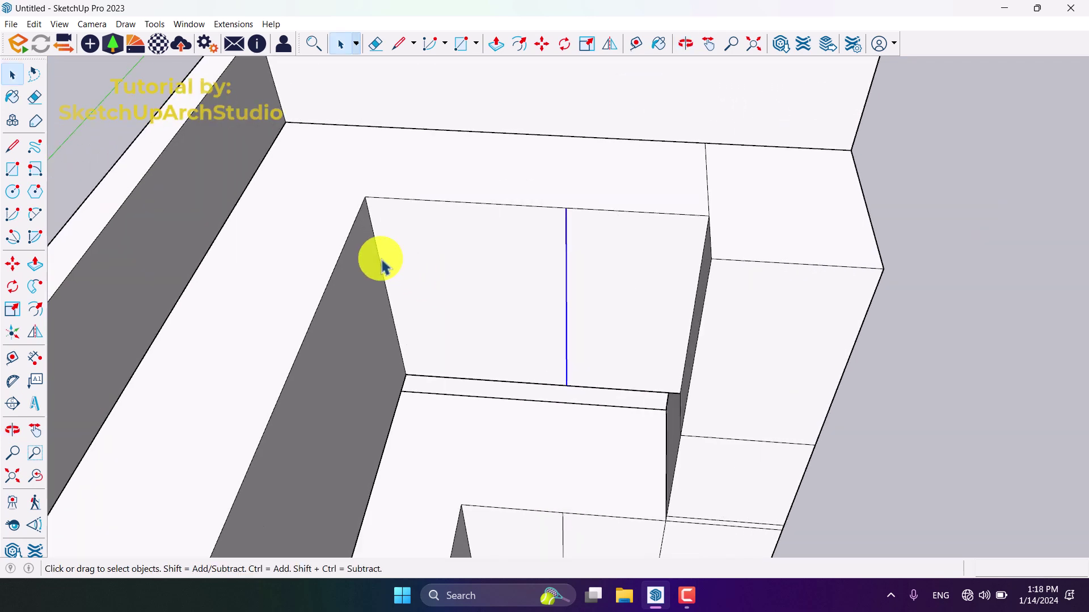
left_click(383, 266)
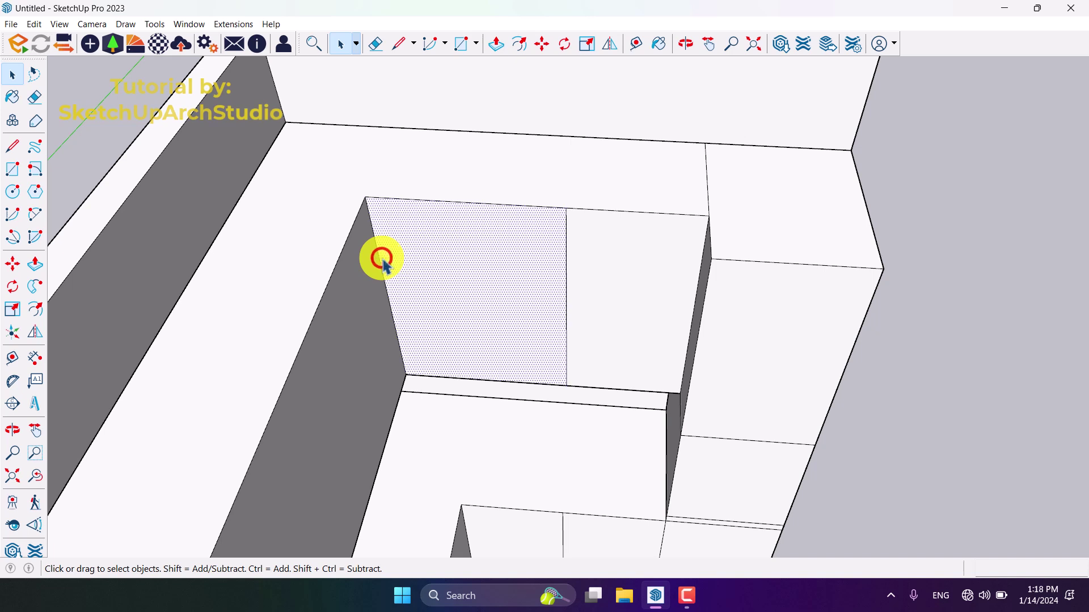
left_click(12, 264)
key("ctrl")
left_click(366, 197)
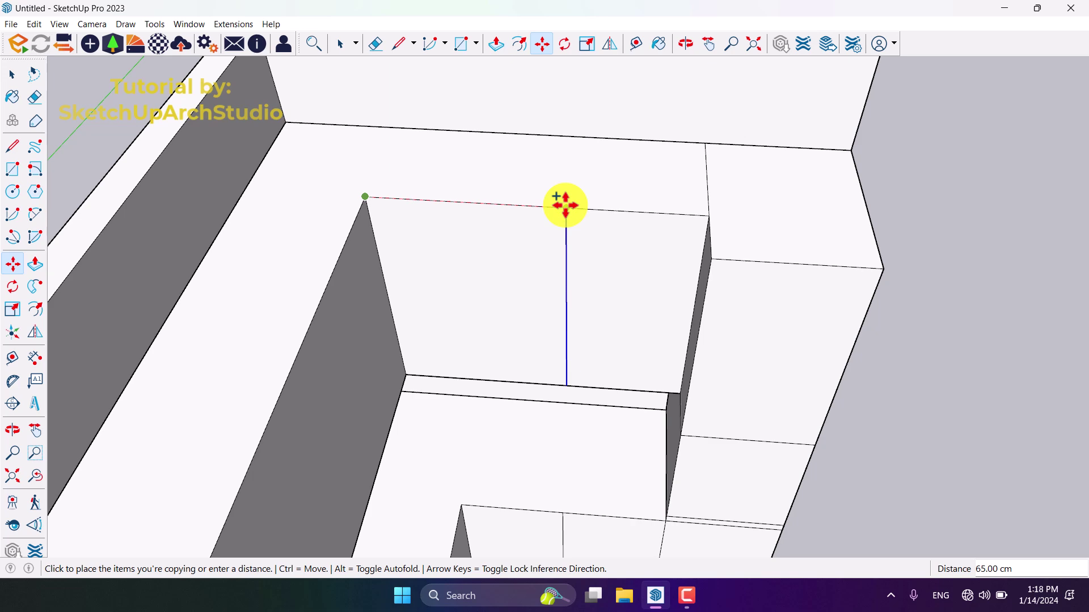
left_click(566, 207)
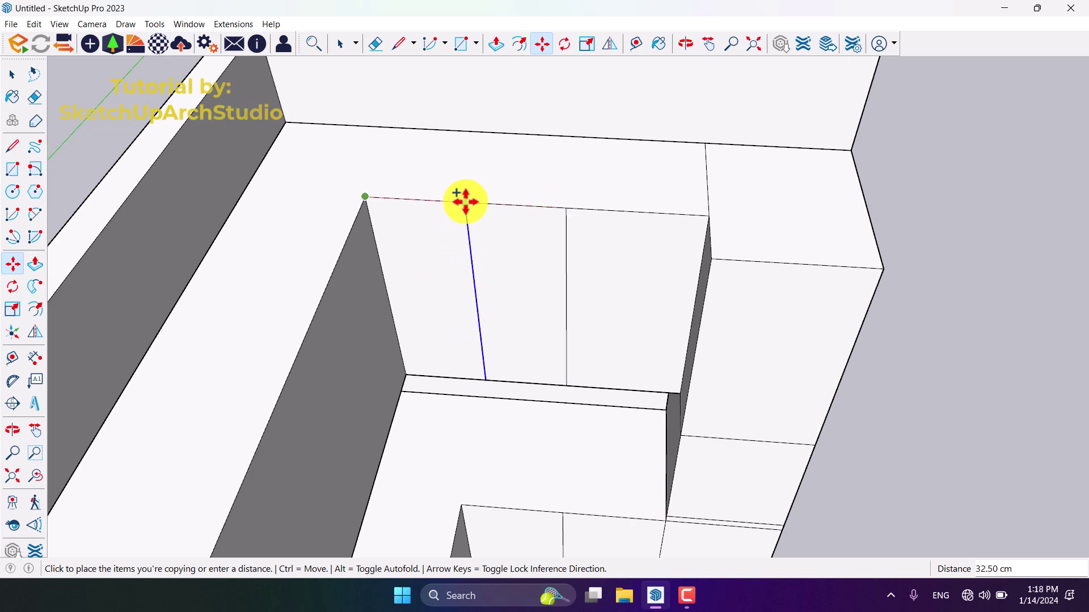
left_click(465, 201)
- Copy the corner vertical edge of the left upper cabinets to the midpoint of the front panel beside the corner
scroll(696, 250, "down", 3)
middle_click_drag(700, 253, 532, 437)
left_click(679, 604)
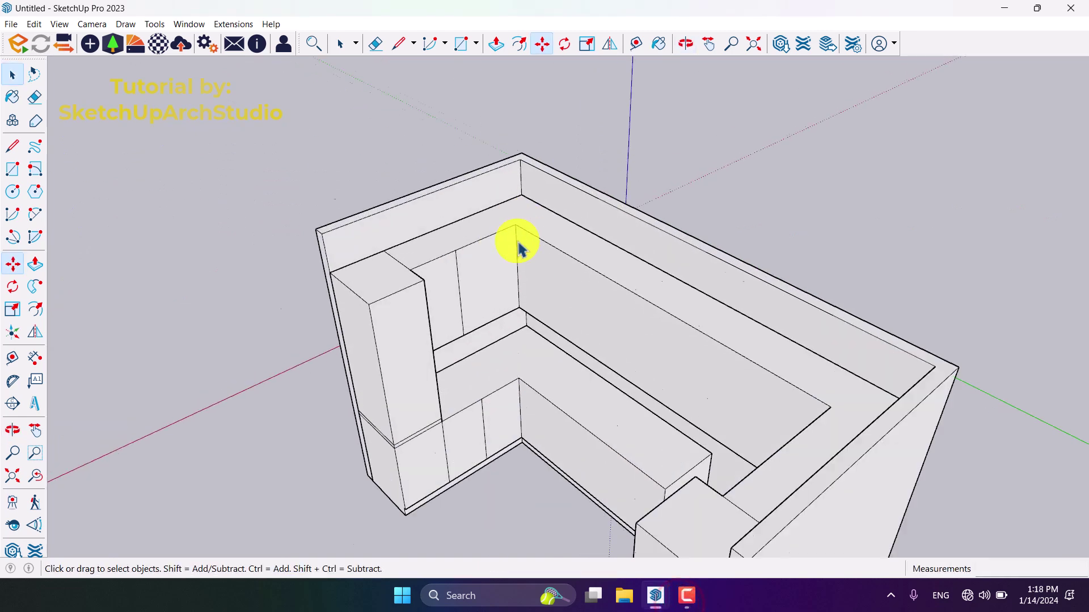
left_click(513, 241)
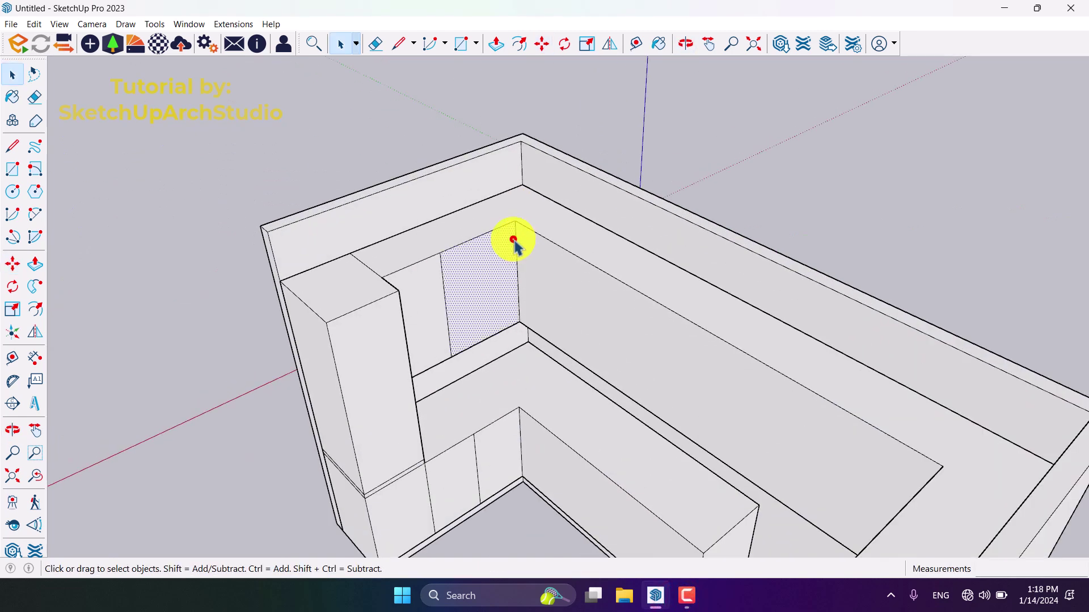
left_click(516, 241)
key("m")
scroll(470, 252, "up", 2)
key("ctrl")
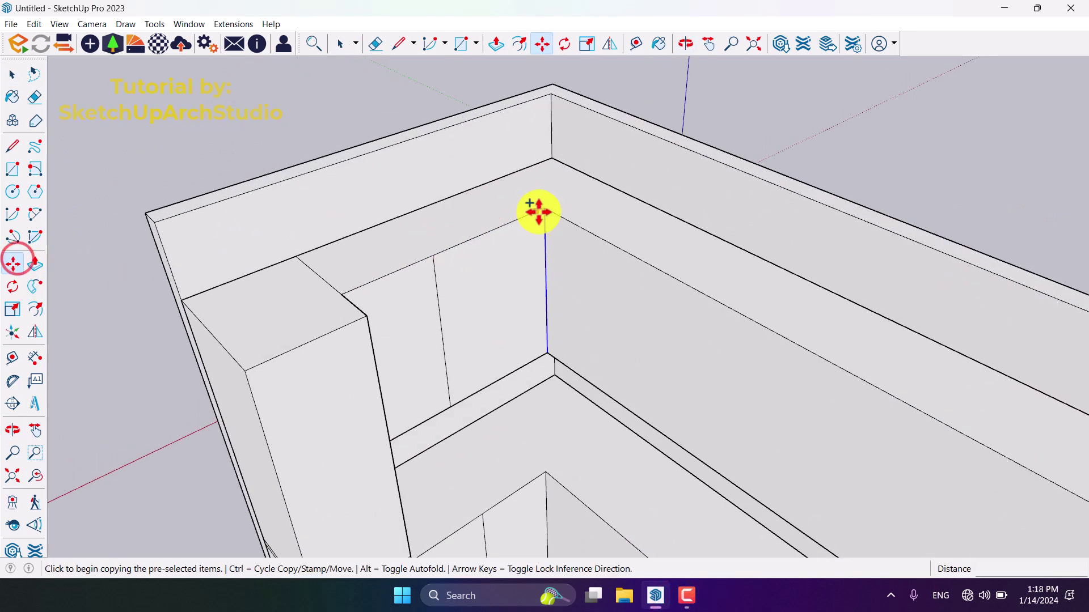
left_click(541, 211)
left_click(489, 229)
key("space")
- Copy the left corner's vertical edge 50 cm inward along the back wall's upper cabinet front
scroll(461, 227, "down", 3)
middle_click_drag(465, 230, 690, 211)
left_click(687, 126)
scroll(697, 233, "up", 3)
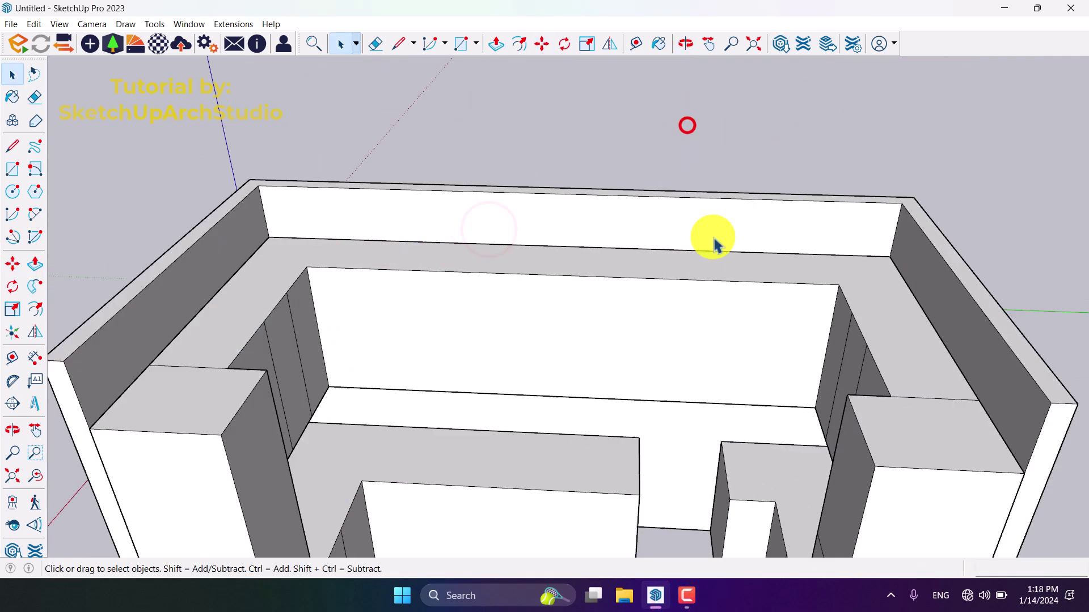
middle_click_drag(685, 314, 266, 358)
left_click(258, 354)
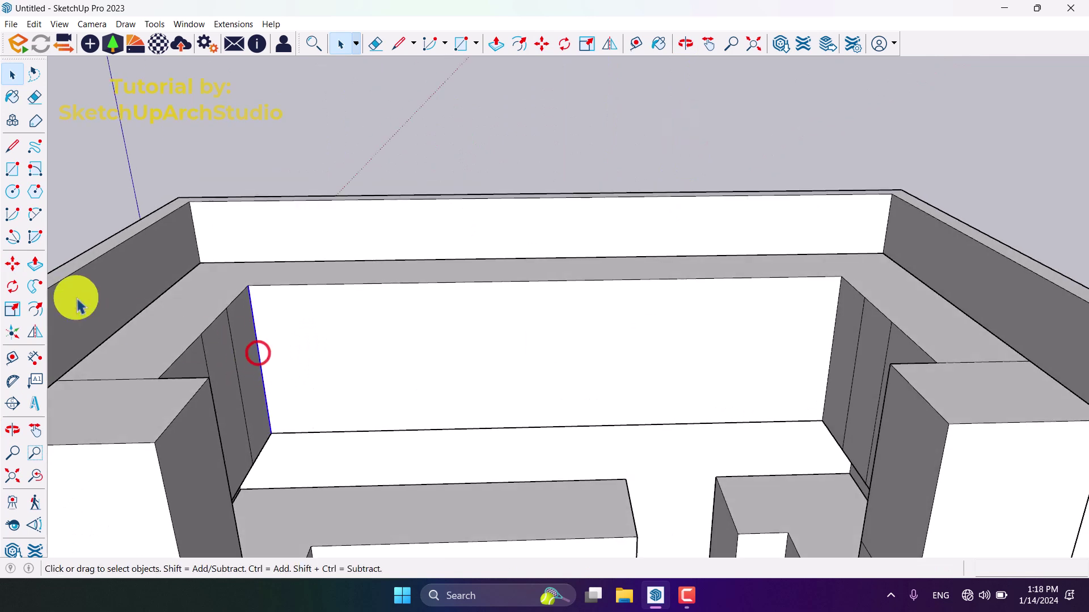
left_click(13, 263)
scroll(503, 296, "down", 3)
scroll(483, 343, "up", 3)
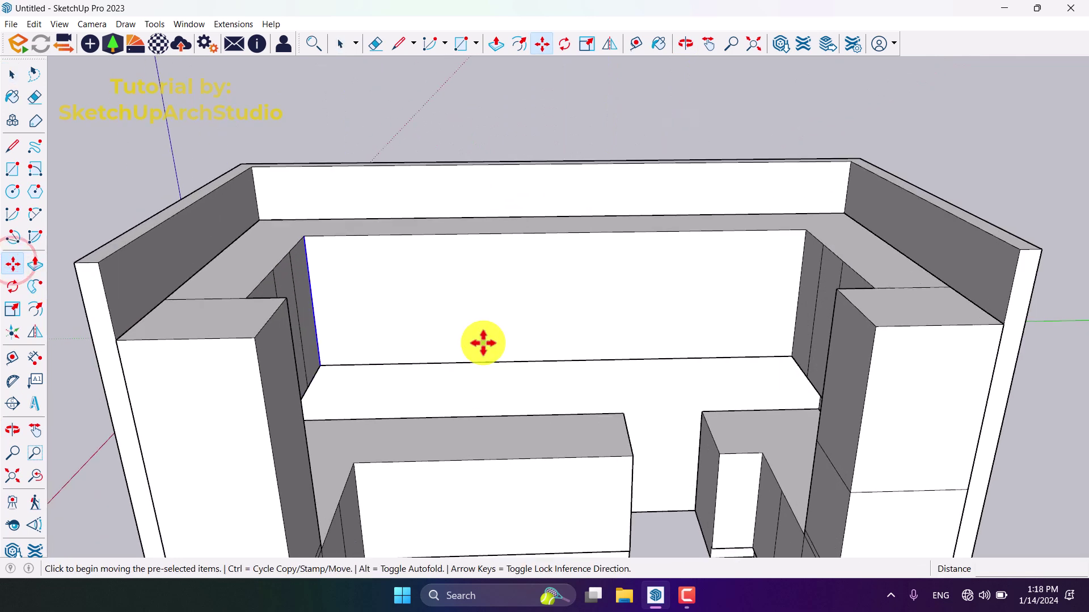
left_click(303, 235)
key("ctrl")
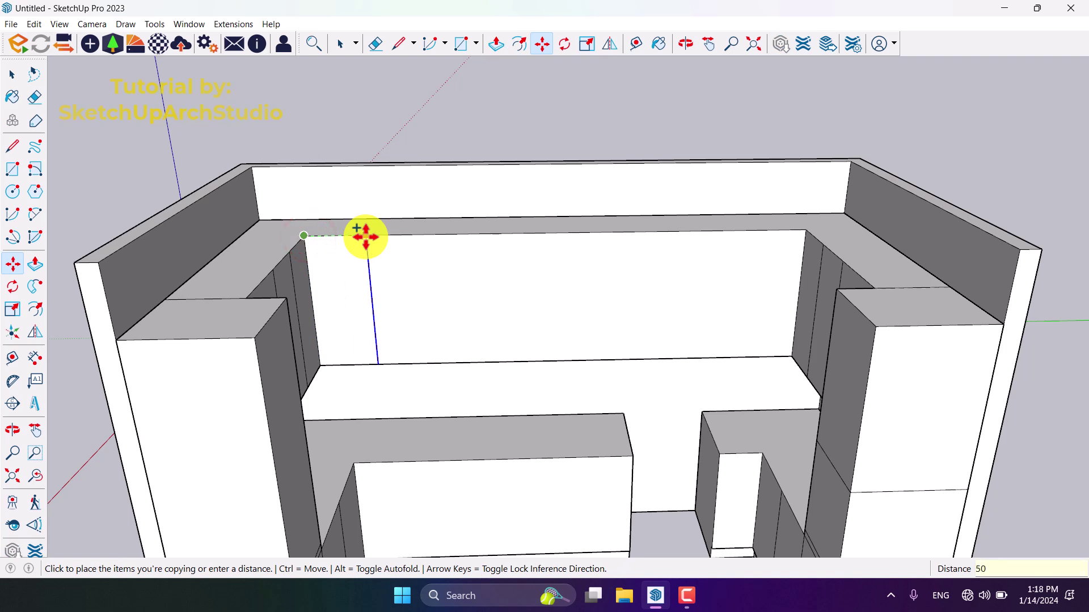
type("50")
key("Return")
key("space")
- Copy the right corner's vertical edge 50 cm inward along the back wall's upper cabinet front
left_click(804, 252)
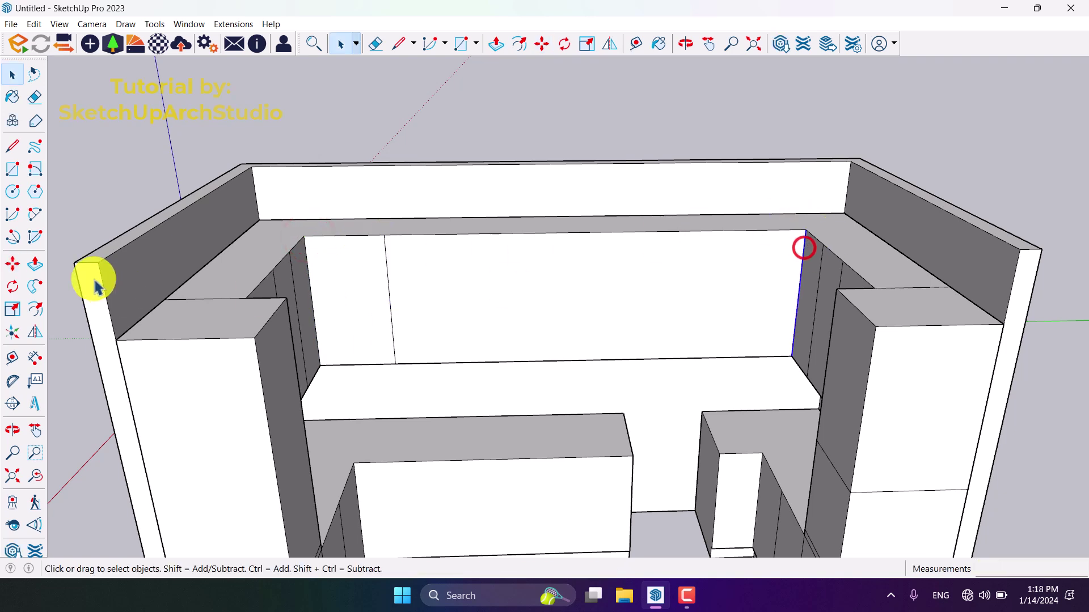
left_click(12, 264)
key("ctrl")
left_click(801, 231)
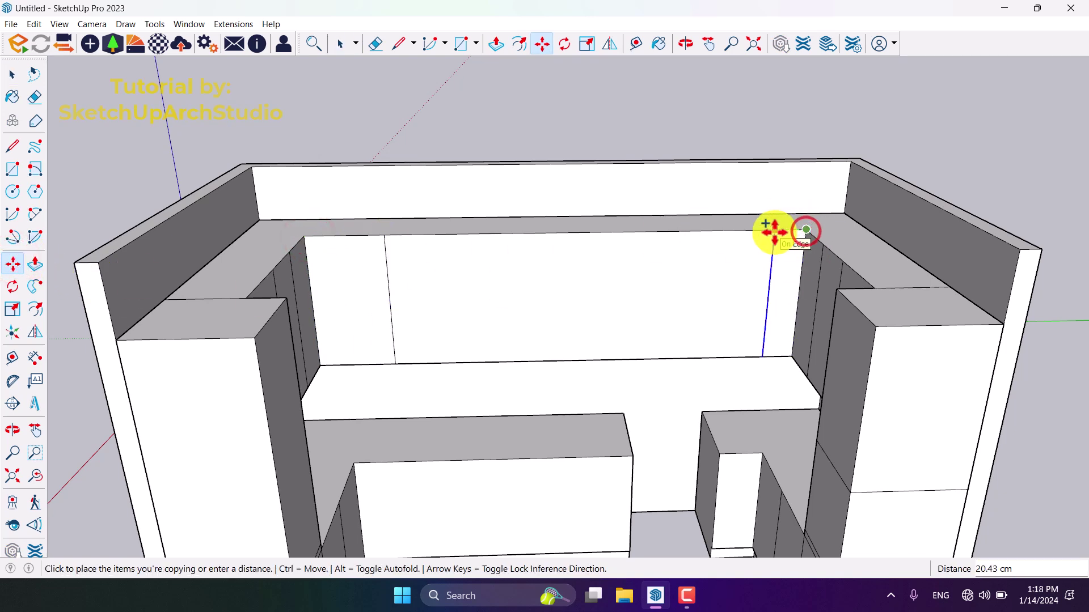
type("50")
key("Return")
key("space")
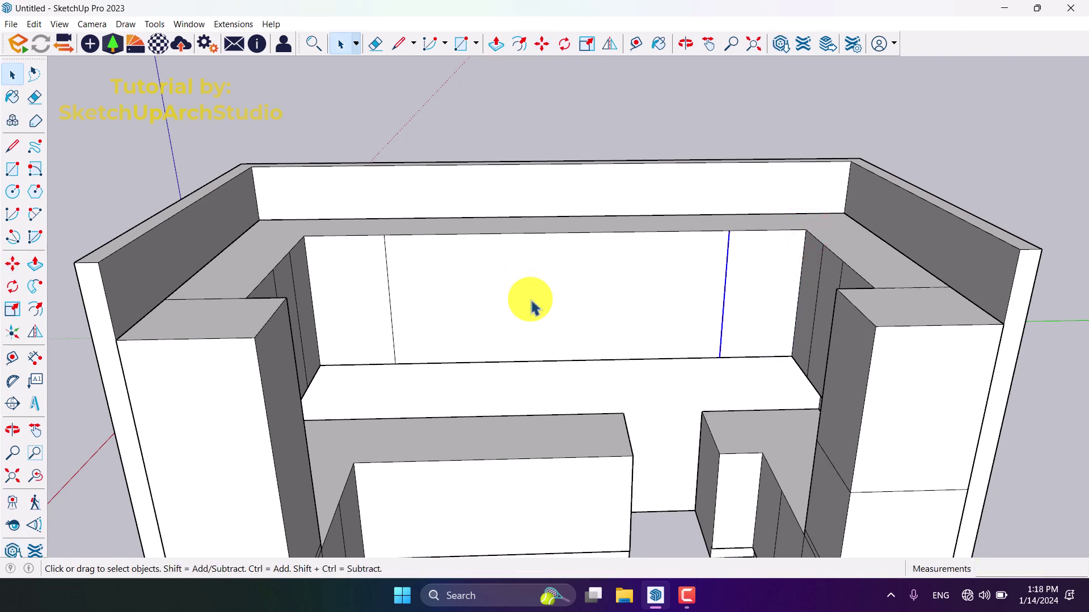
- Draw a horizontal line at mid-height between the two vertical divisions on the back upper cabinet front
middle_click_drag(533, 307, 539, 285)
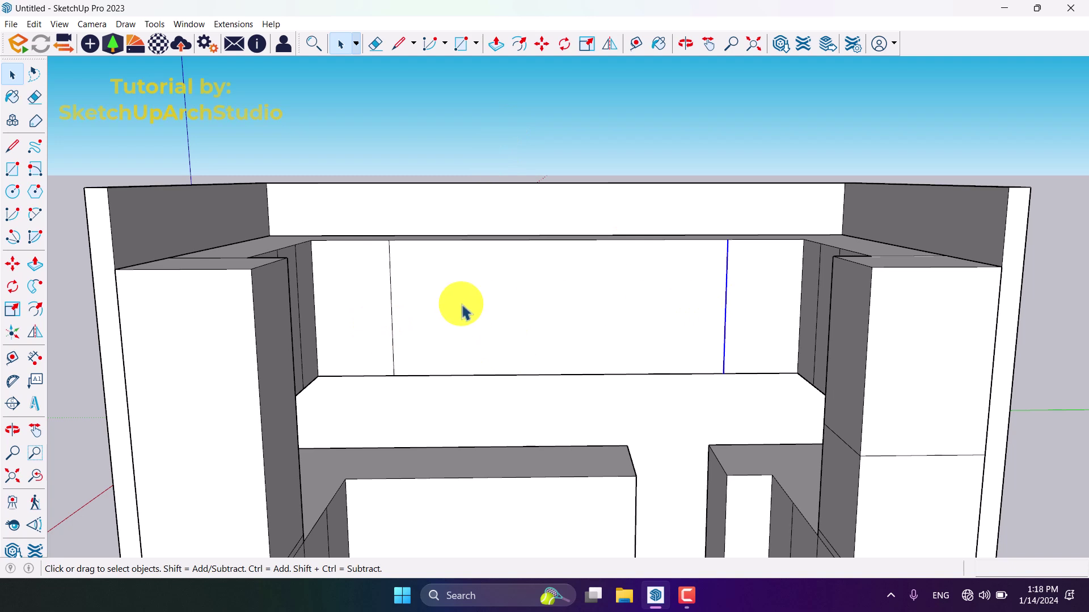
left_click(27, 152)
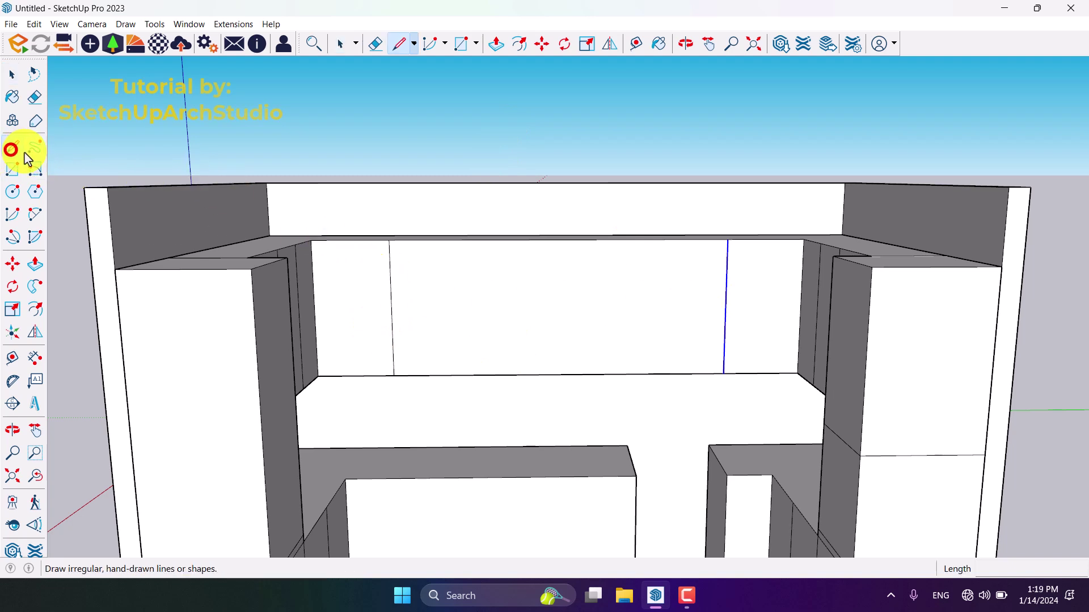
left_click(391, 308)
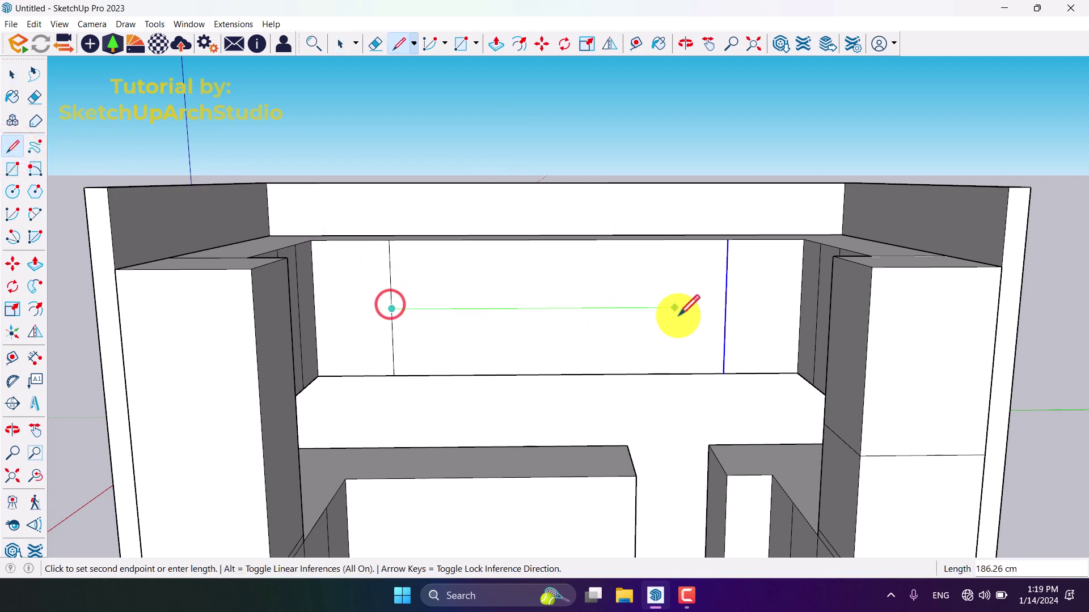
left_click(725, 306)
key("space")
- Push the lower half of the back upper cabinets' middle front panel inward by 6 cm
middle_click_drag(574, 359, 696, 283)
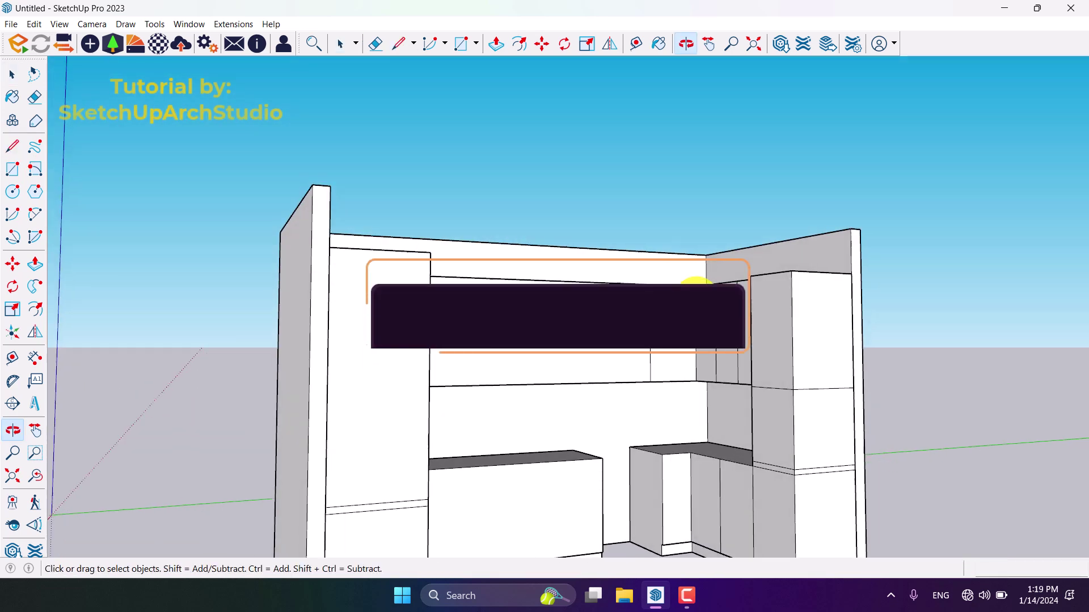
left_click(35, 263)
scroll(590, 329, "up", 5)
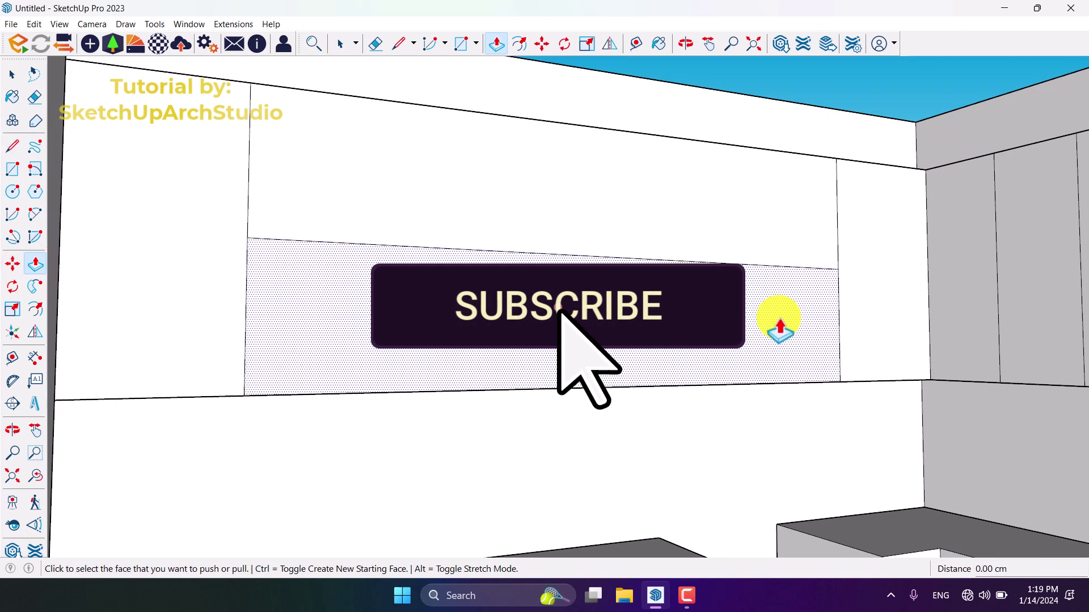
left_click(780, 328)
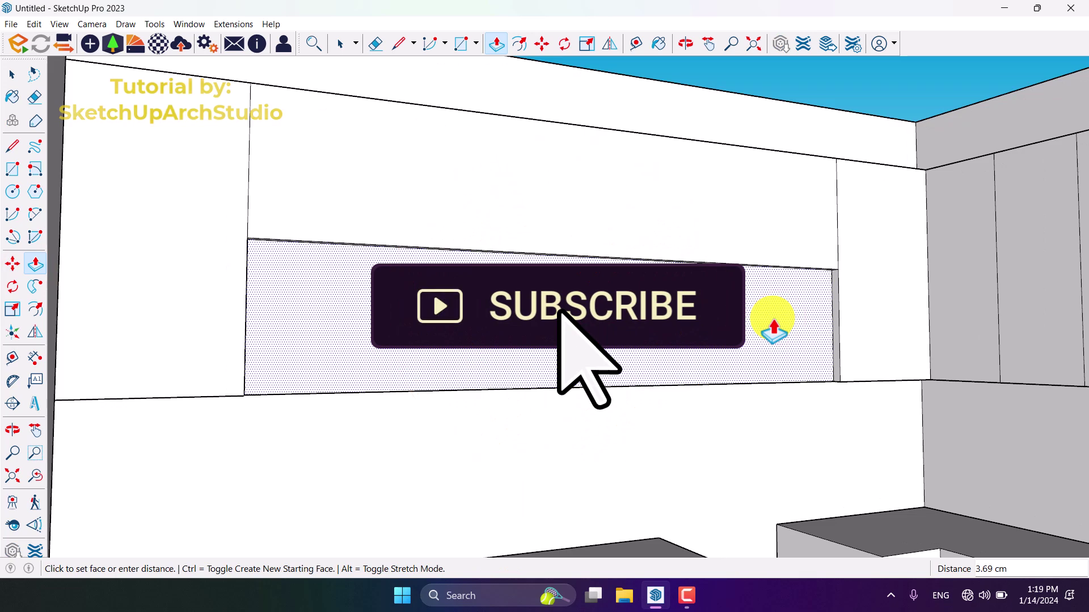
type("6")
key("Return")
middle_click_drag(771, 318, 612, 366)
key("space")
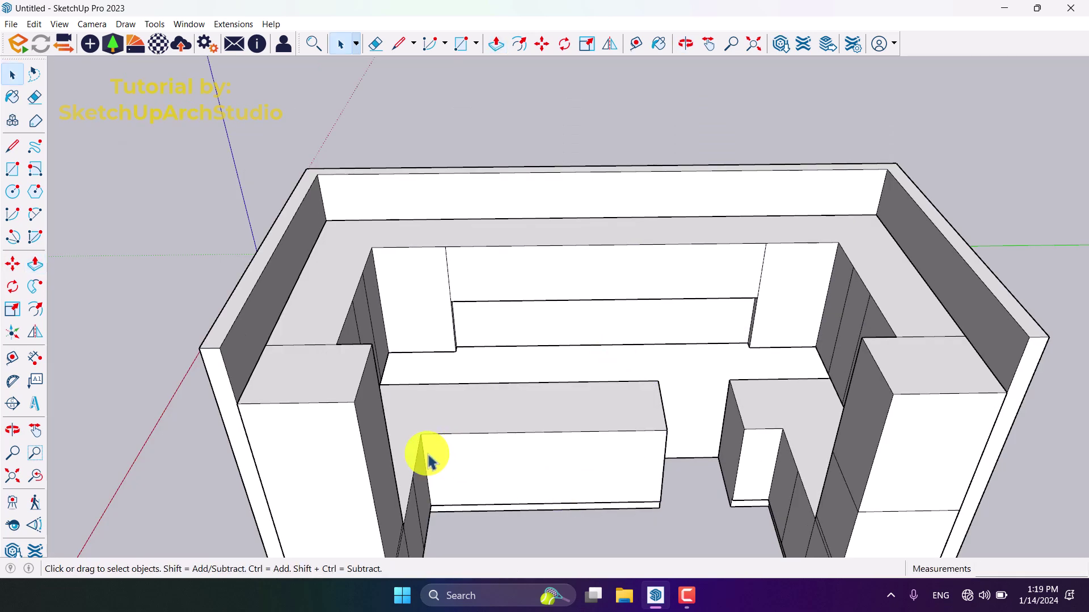
- Draw lines from the recess's lower left corner down the wall, across the countertop and 80 cm down the back base cabinet front
left_click(12, 146)
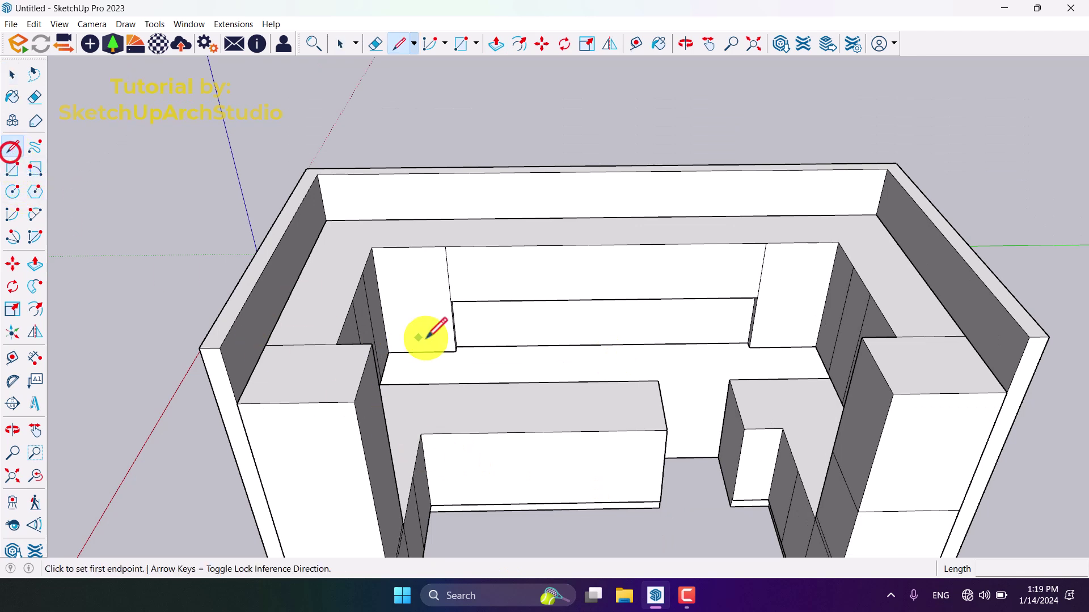
left_click(454, 350)
left_click(463, 411)
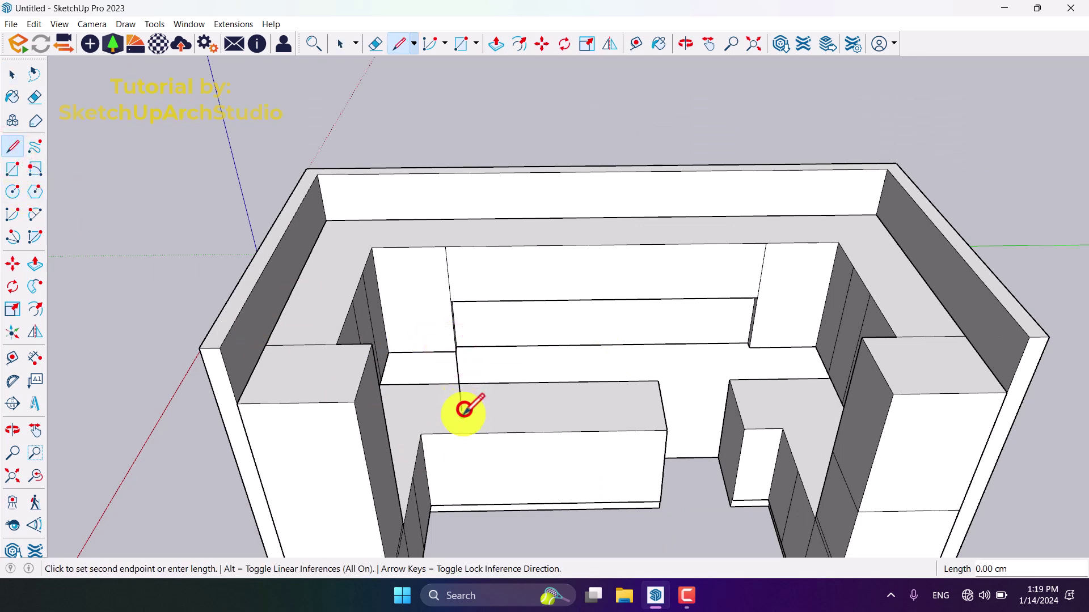
left_click(460, 431)
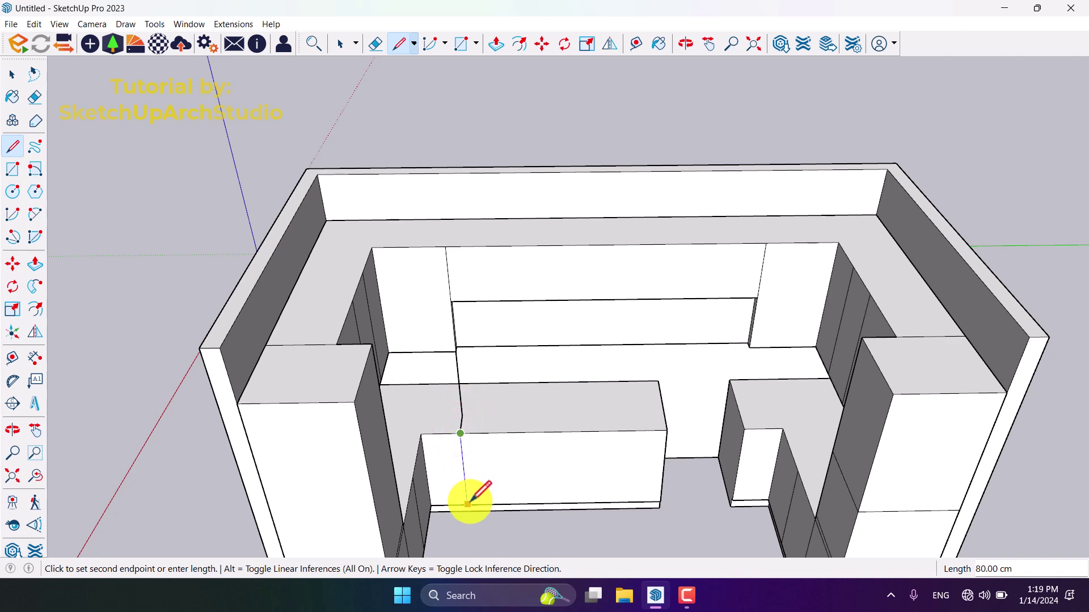
left_click(468, 504)
- Erase the helper lines on the back wall and countertop, keeping the vertical division on the base cabinet front
left_click(35, 97)
scroll(469, 389, "up", 5)
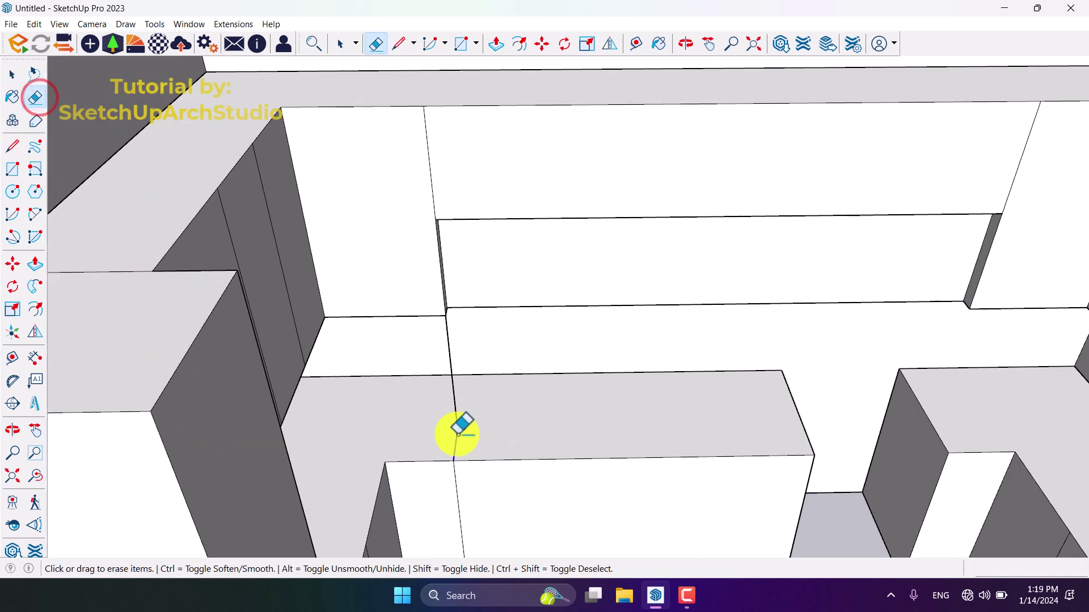
left_click(462, 425)
scroll(461, 418, "down", 5)
key("space")
- Copy the vertical division line on the back base cabinet front toward its open right end to outline a wide middle section
scroll(470, 420, "up", 5)
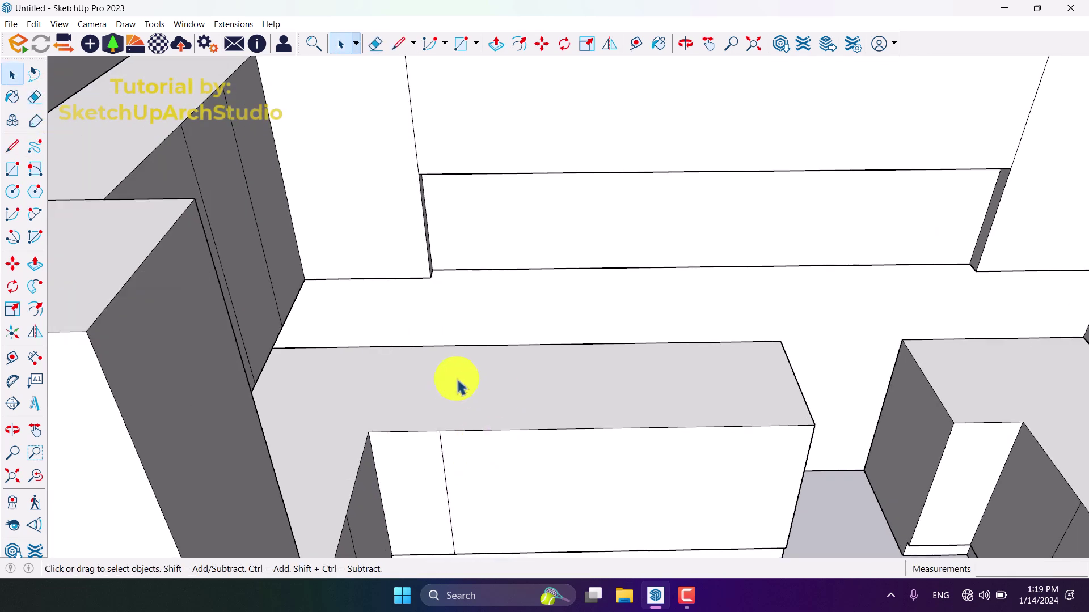
scroll(494, 261, "down", 3)
middle_click_drag(497, 426, 499, 357)
scroll(508, 466, "up", 4)
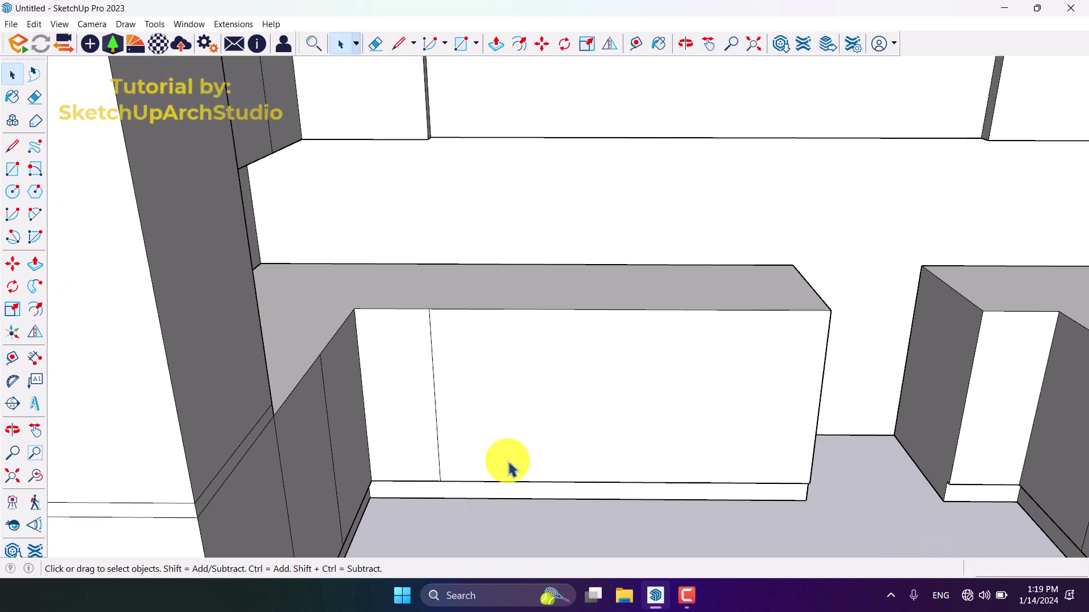
scroll(424, 354, "down", 5)
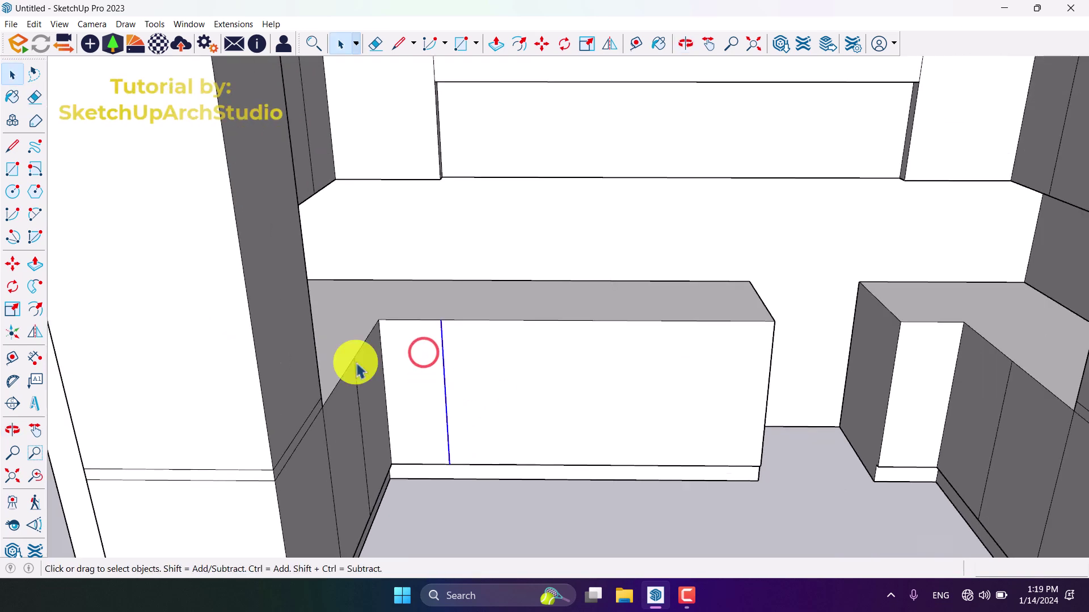
left_click(13, 264)
key("ctrl")
scroll(440, 322, "up", 5)
left_click(440, 321)
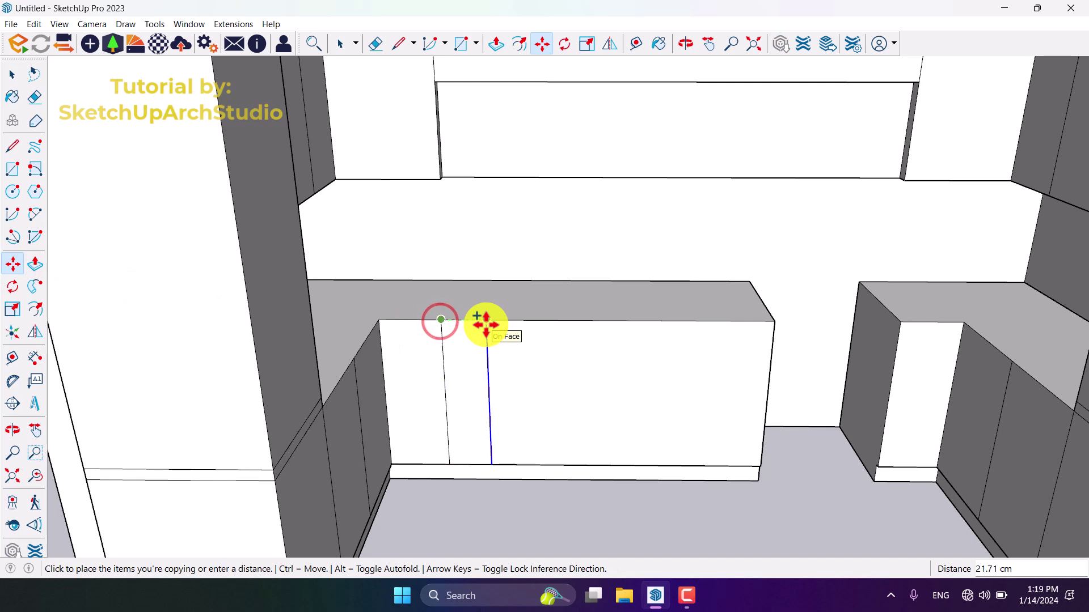
key("Return")
scroll(486, 328, "down", 3)
scroll(593, 355, "up", 2)
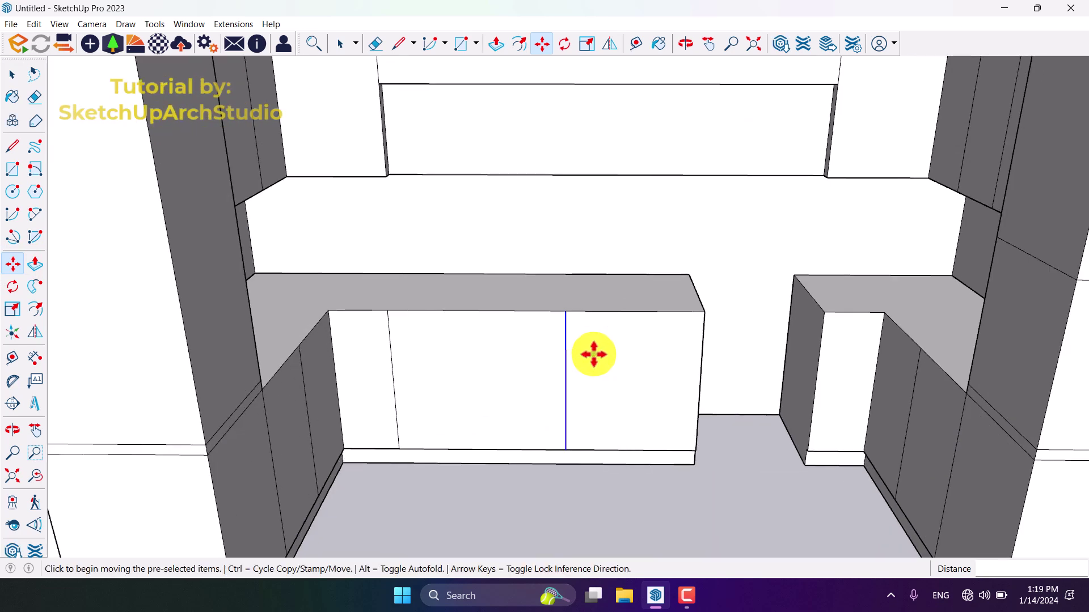
key("space")
- Try to copy the top edge of the back base cabinet's middle section downward at 20 cm spacing as a 3x array
left_click(489, 310)
middle_click_drag(419, 310, 335, 275)
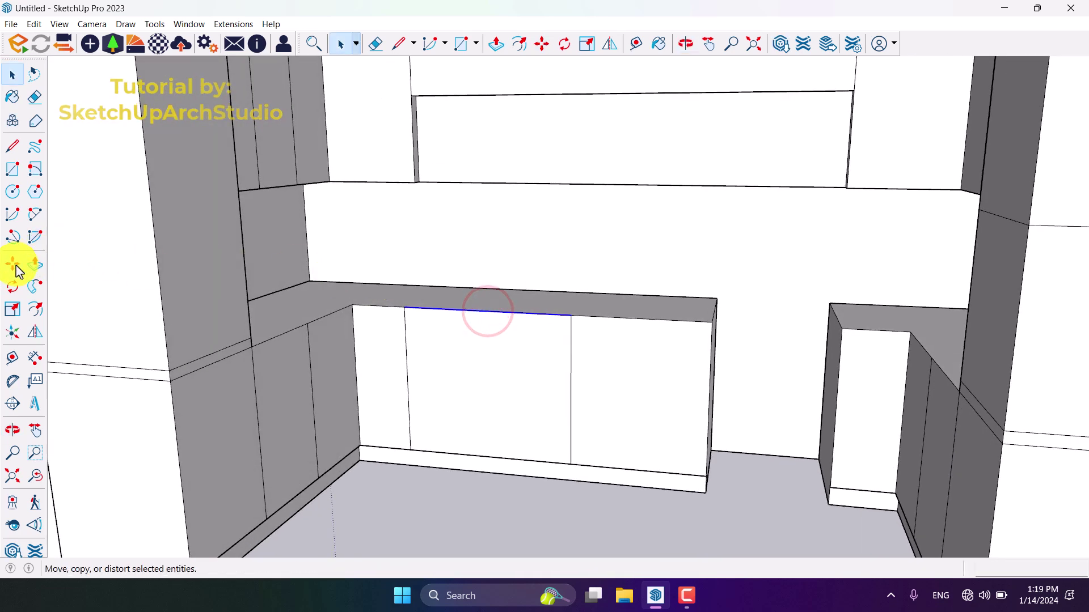
left_click(15, 265)
scroll(661, 381, "up", 1)
key("ctrl")
left_click(550, 299)
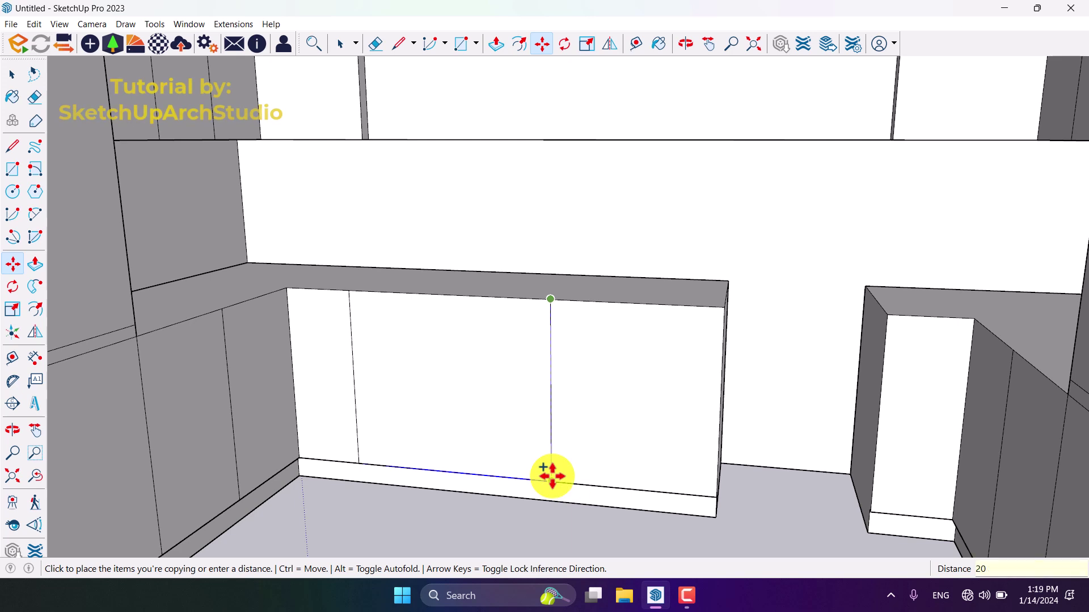
type("20")
key("Return")
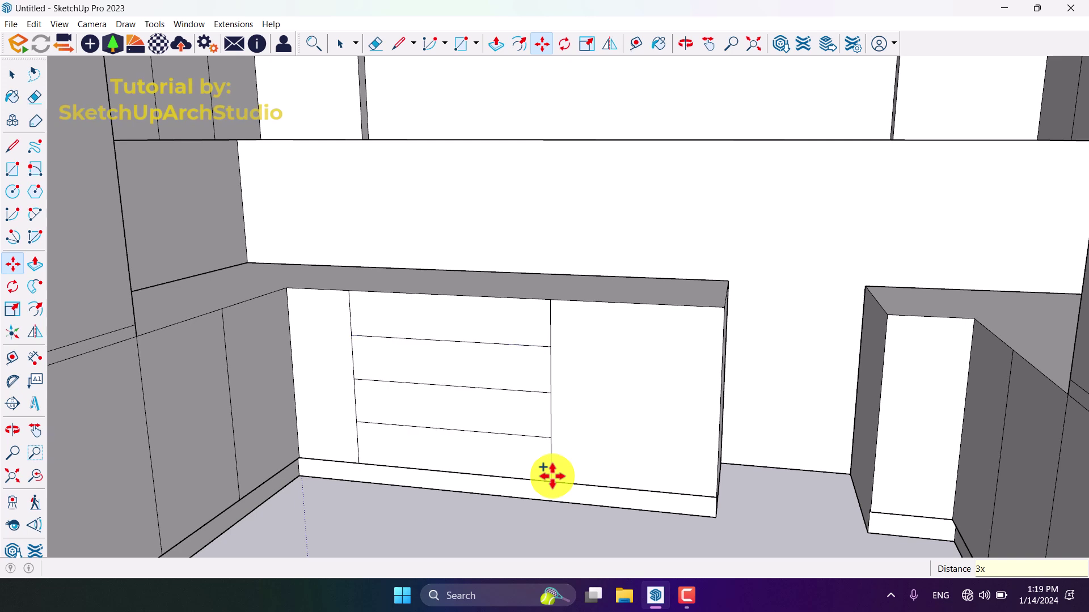
key("space")
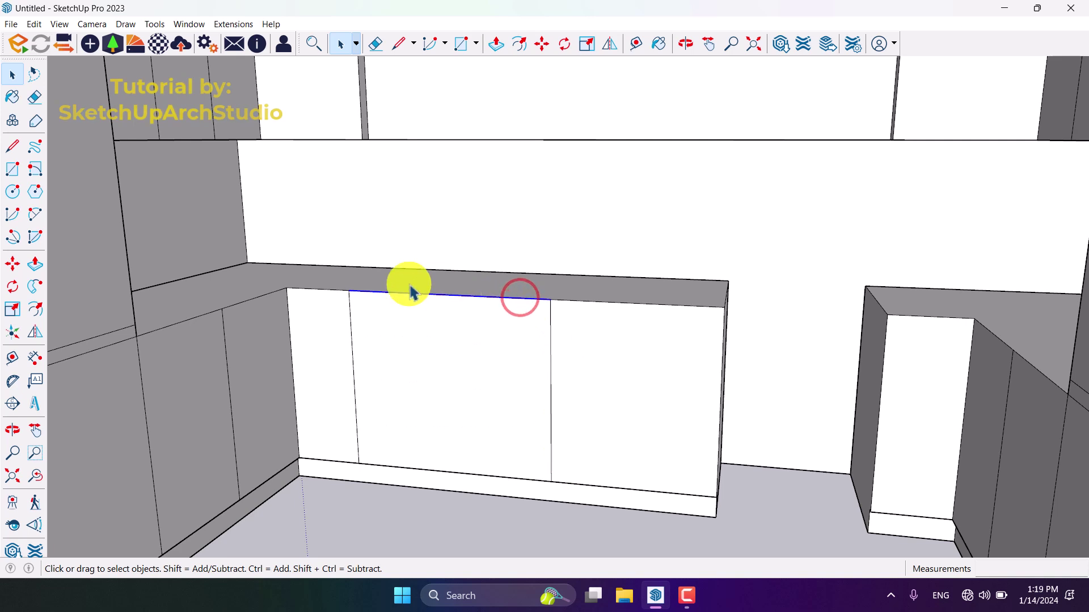
- Copy the top edge of the back base cabinet's middle section 20 cm downward as a 3x array to form drawer fronts
left_click(10, 264)
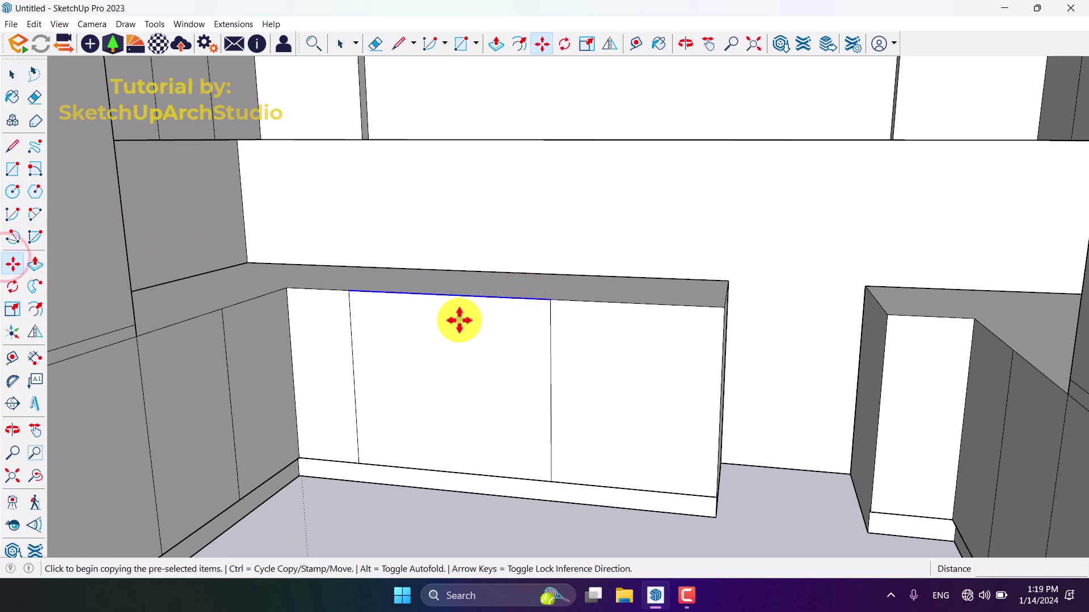
left_click(550, 299)
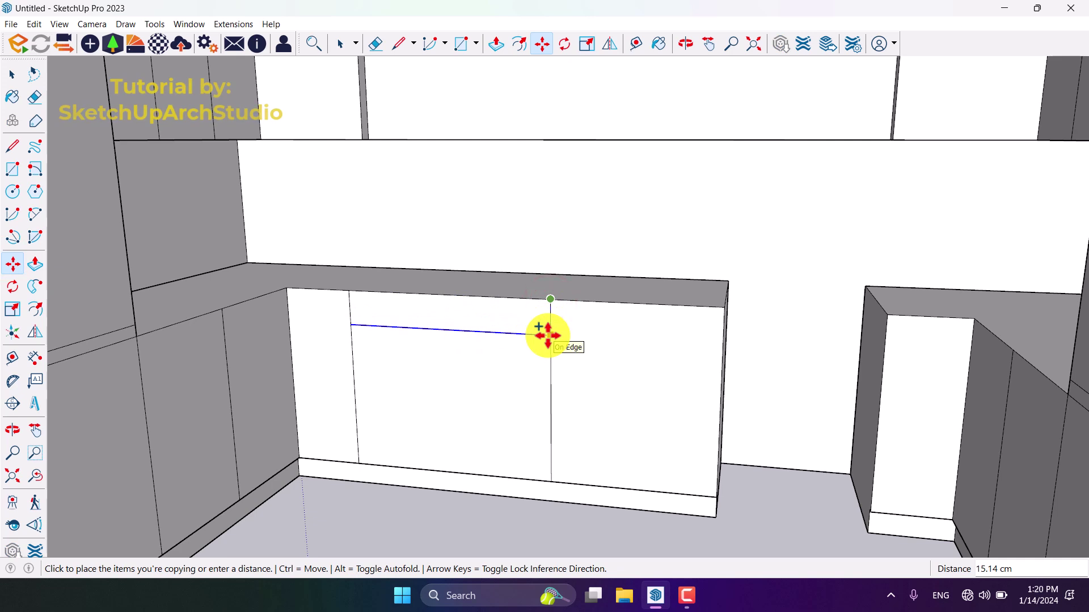
type("20")
key("Return")
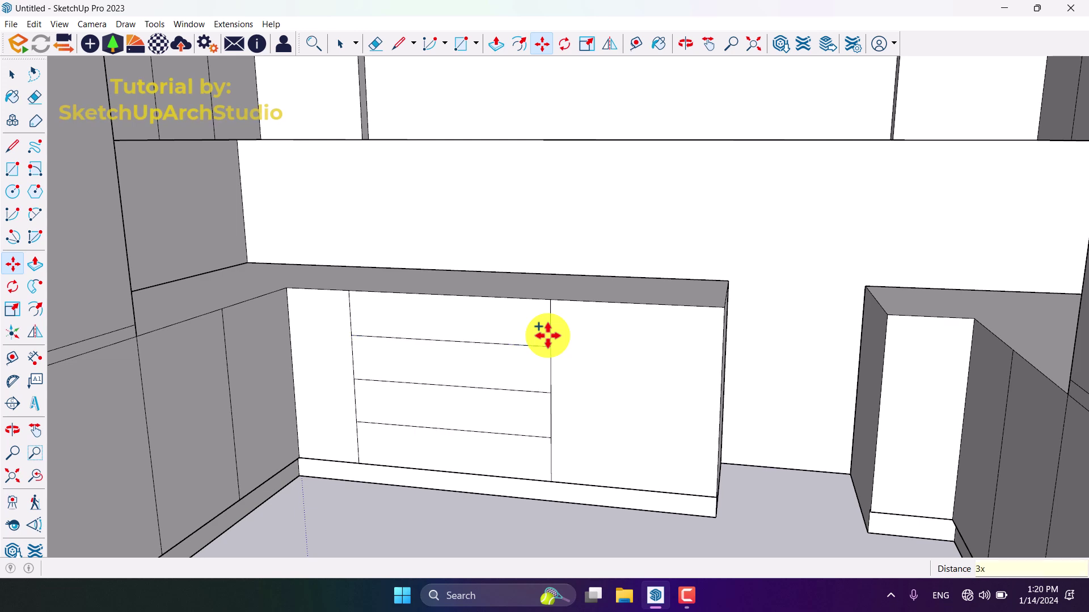
key("space")
scroll(550, 352, "down", 10)
scroll(619, 359, "up", 8)
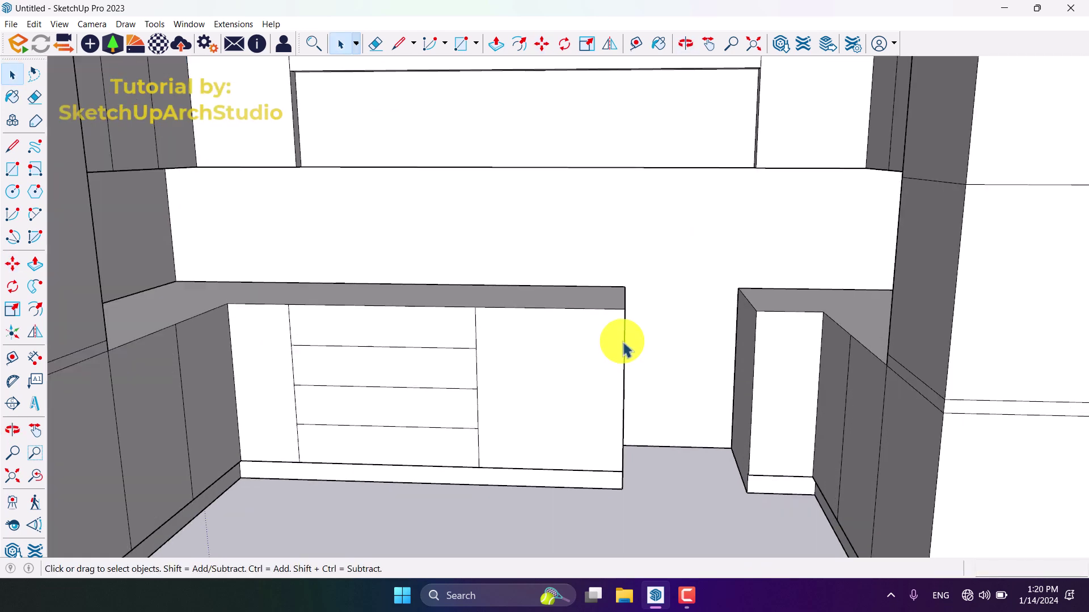
- Copy the back base cabinet's open end edge 35 cm inward to split the section beside the drawers into two doors
left_click(589, 354)
left_click(624, 344)
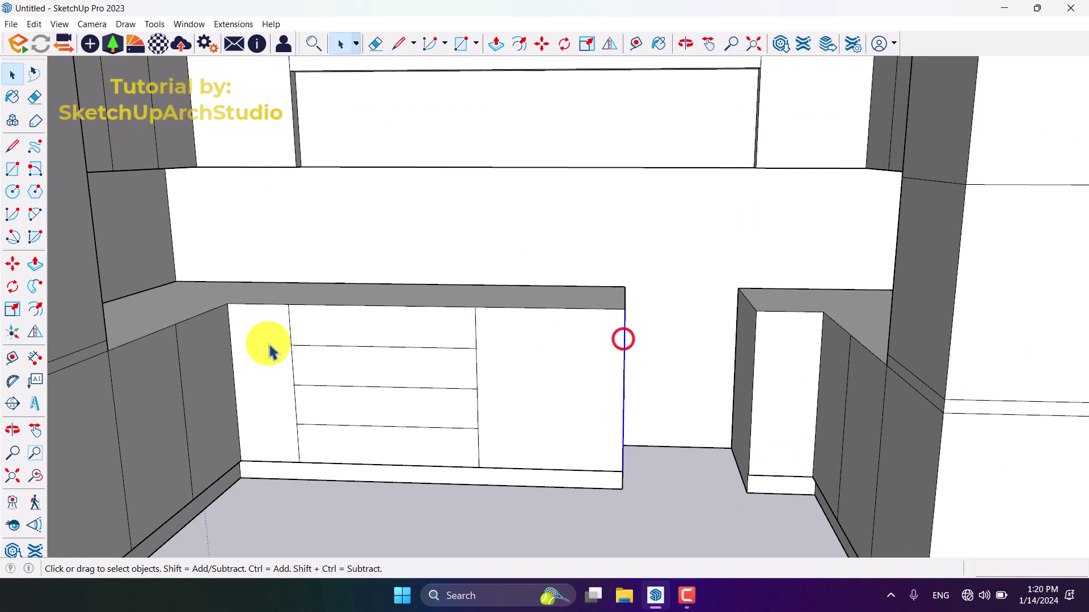
left_click(12, 263)
key("ctrl")
left_click(624, 309)
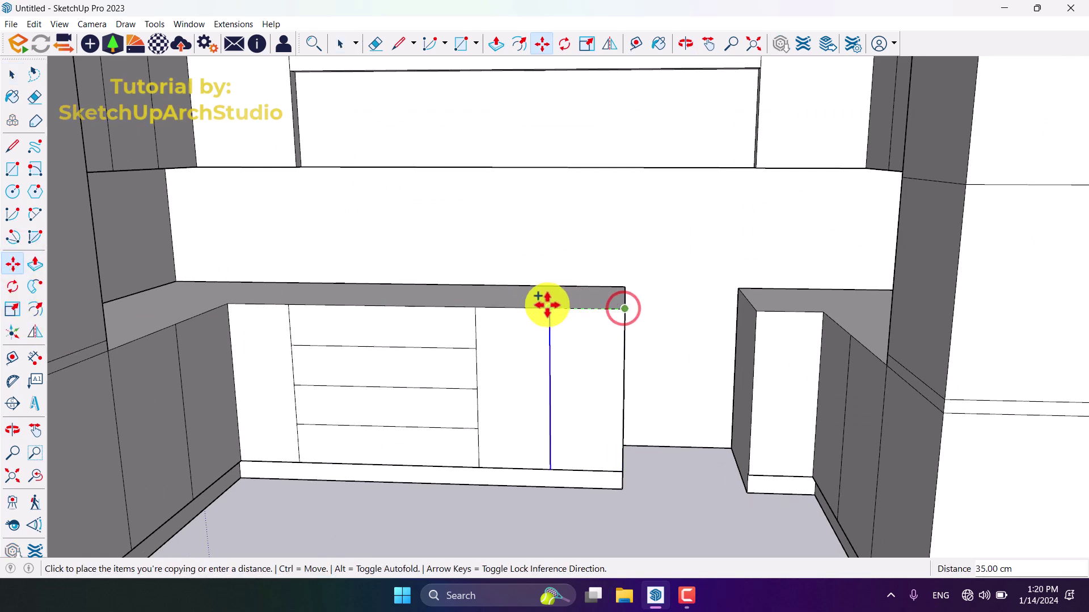
left_click(546, 304)
scroll(546, 305, "down", 5)
middle_click_drag(559, 312, 588, 258)
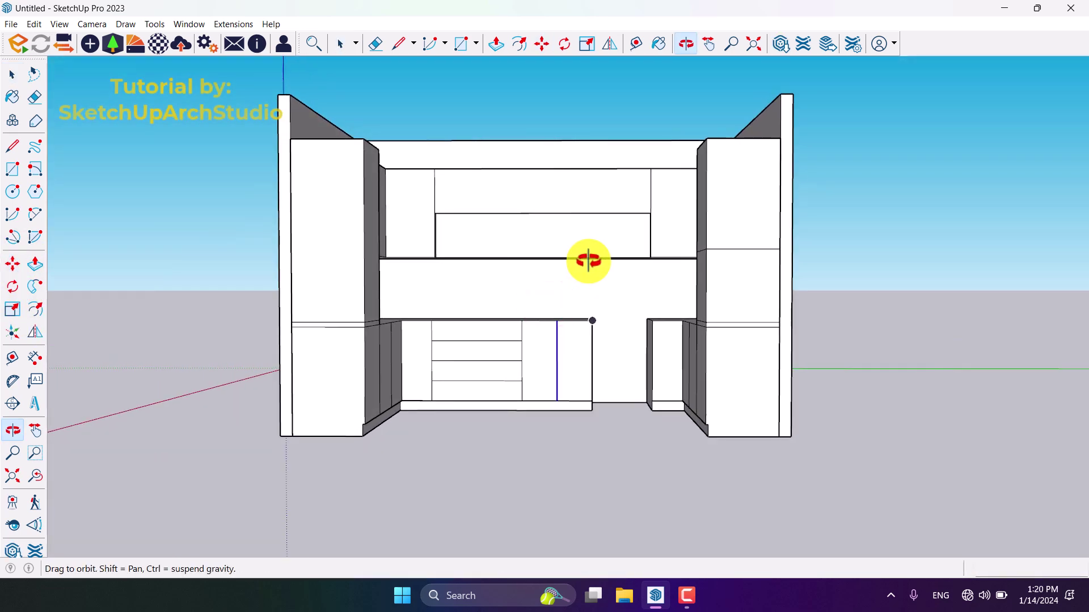
key("space")
left_click(568, 438)
- Copy the right vertical edges of the back upper cabinet's middle section, upper front and recess, 60 cm to the left
scroll(568, 438, "down", 2)
scroll(539, 227, "up", 6)
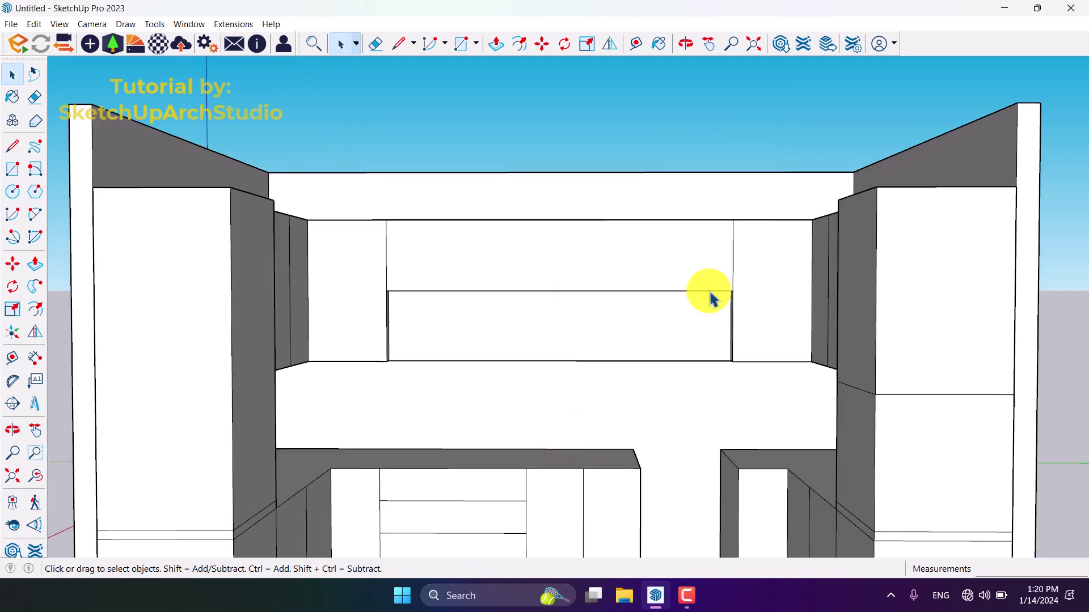
middle_click_drag(735, 284, 774, 283)
scroll(698, 333, "up", 5)
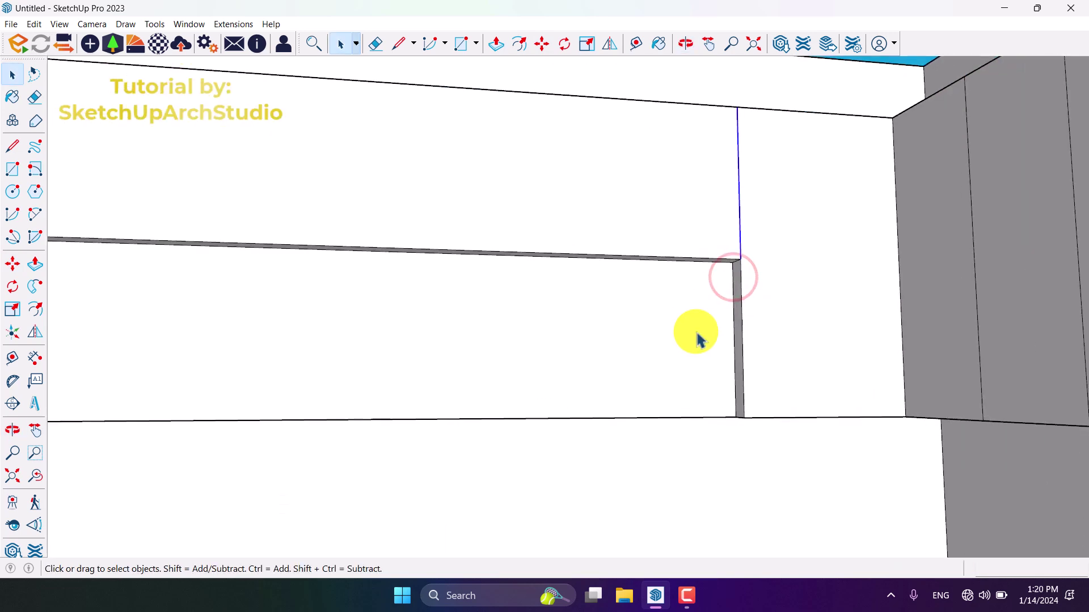
left_click(731, 318)
left_click(699, 314, "shift")
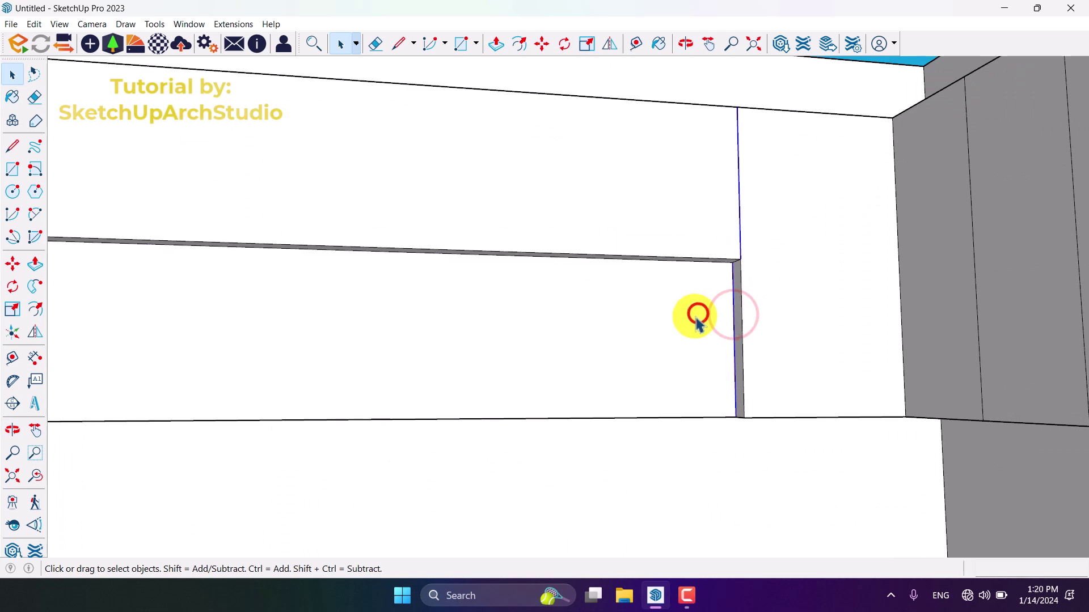
scroll(698, 314, "down", 3)
left_click(8, 264)
middle_click_drag(674, 459, 587, 470)
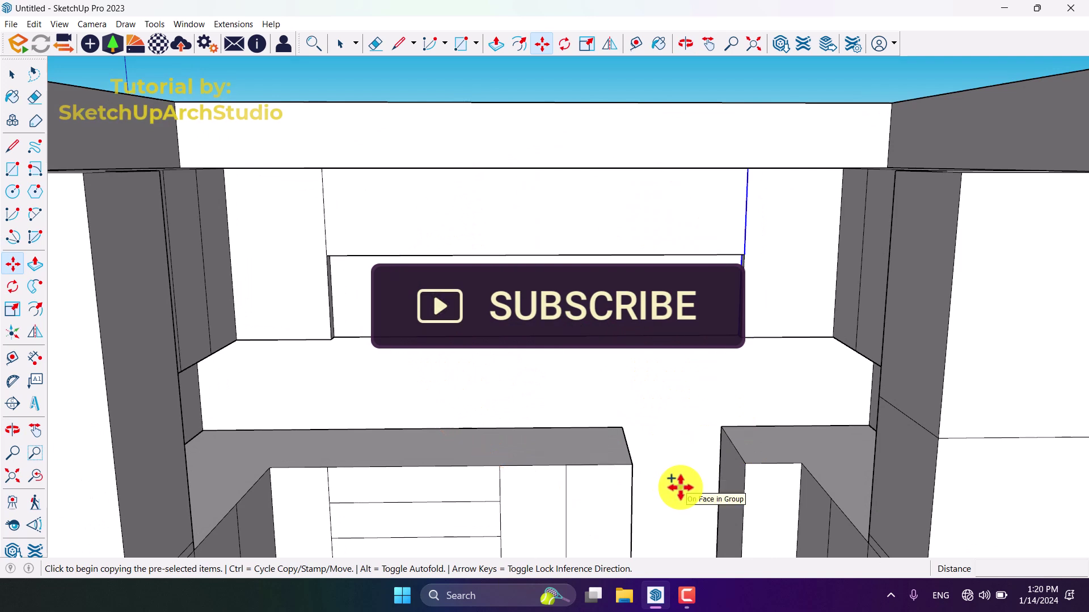
left_click(706, 307)
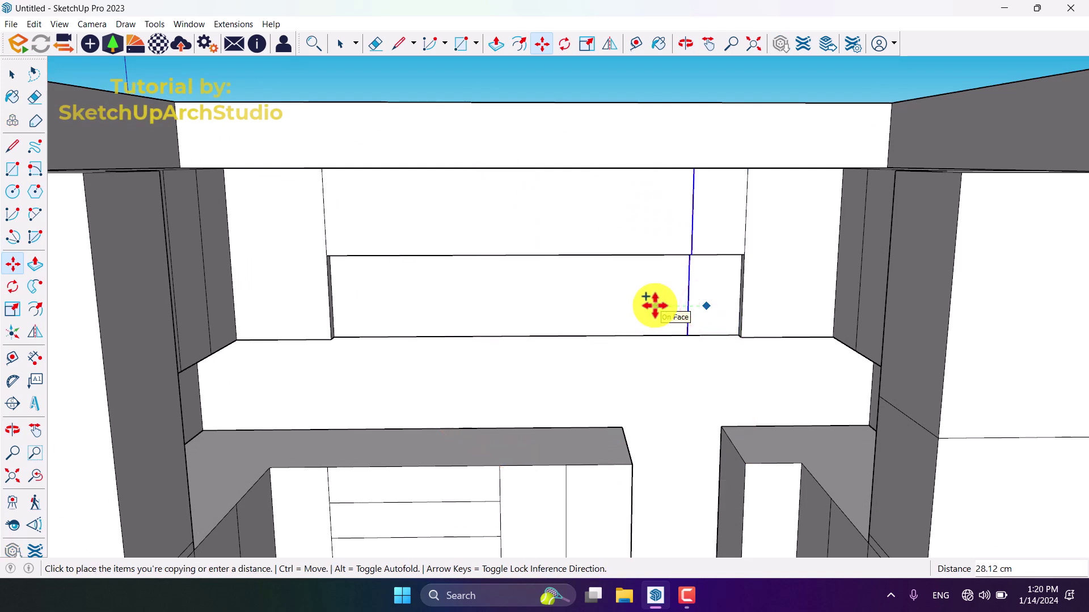
type("60")
key("Return")
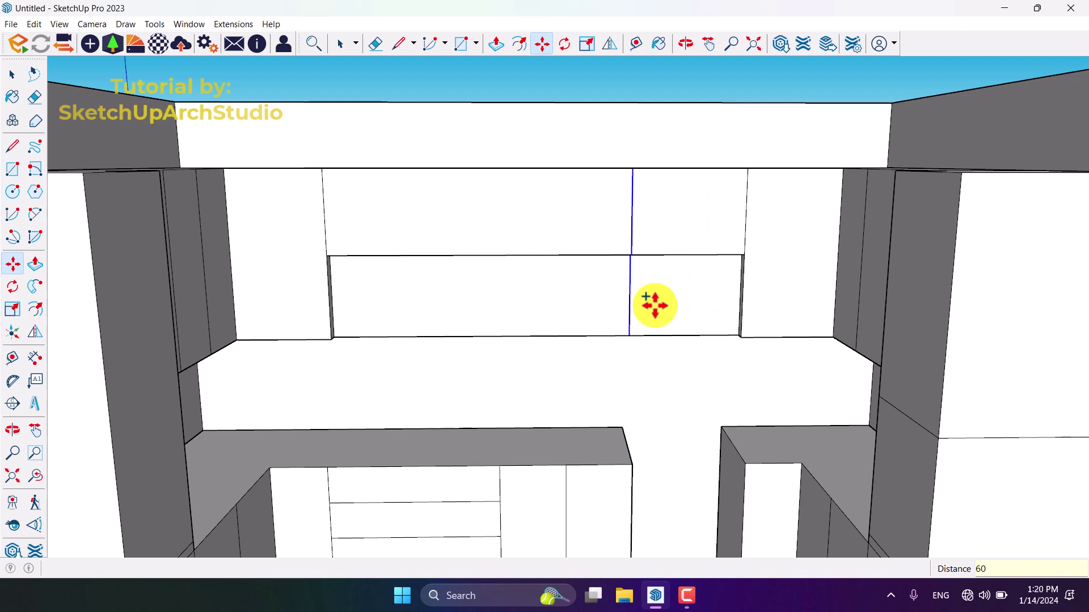
- Copy the new vertical division of the back upper cabinet fronts further left to mark another pair of doors
key("ctrl")
left_click(617, 302)
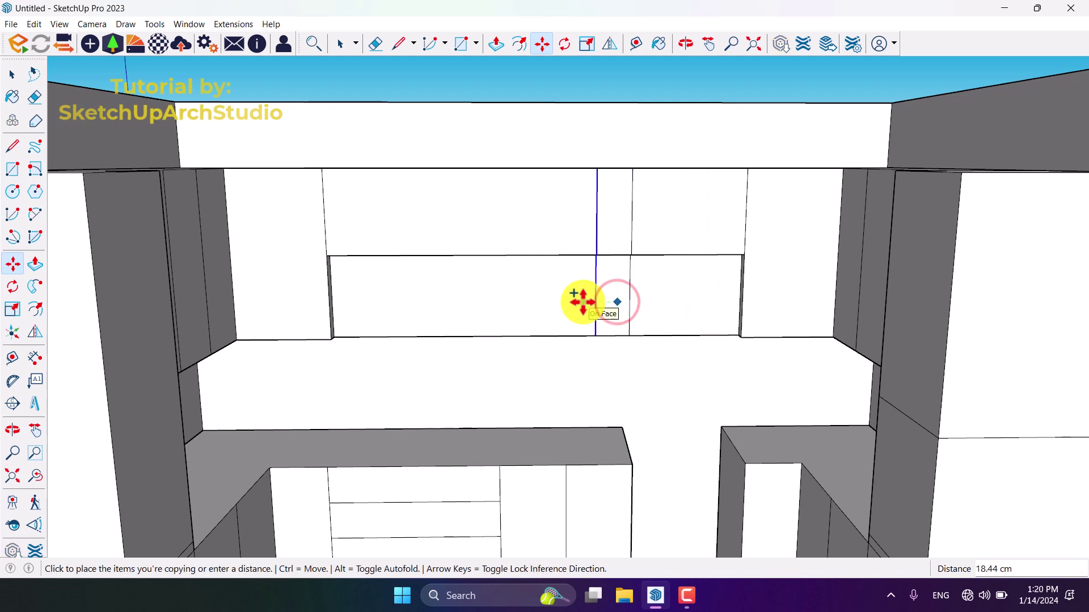
key("Return")
scroll(581, 302, "down", 4)
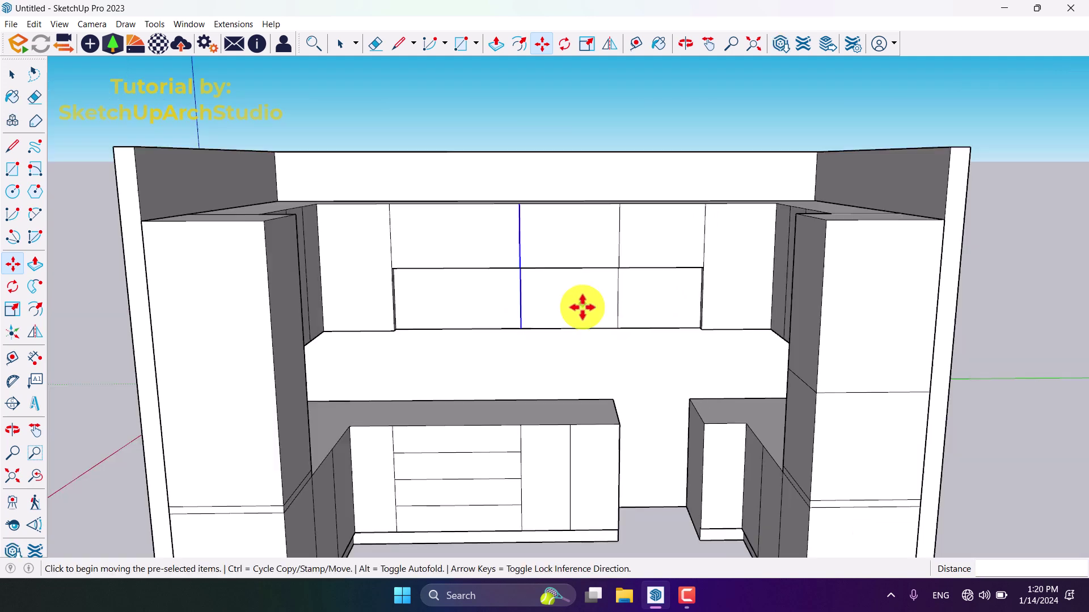
middle_click_drag(583, 307, 569, 275)
scroll(521, 316, "up", 4)
key("space")
key("space")
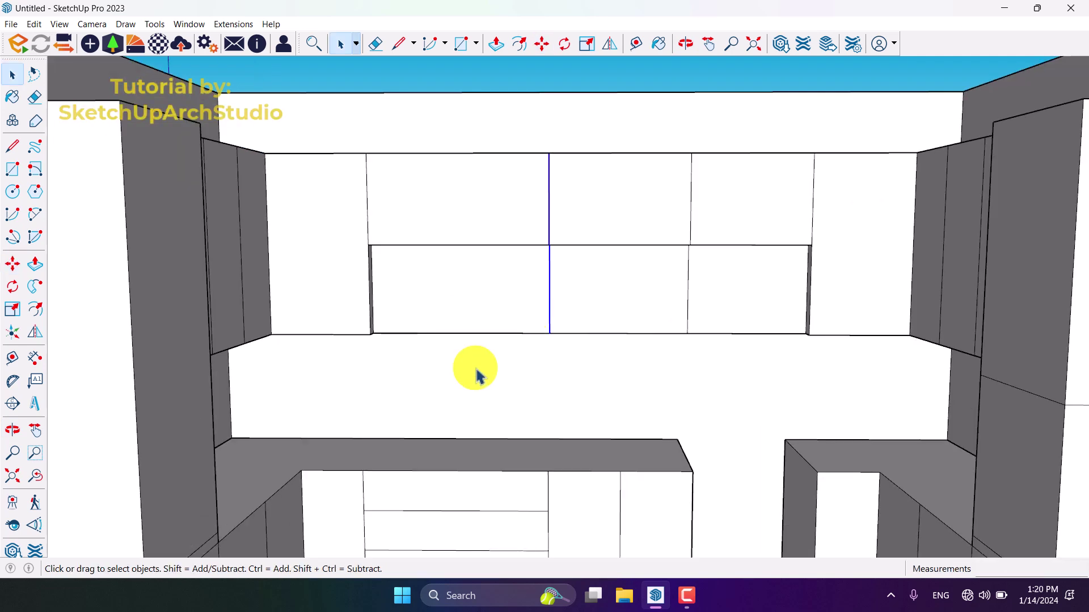
- Select all connected cabinet geometry and make it a group
scroll(517, 365, "down", 4)
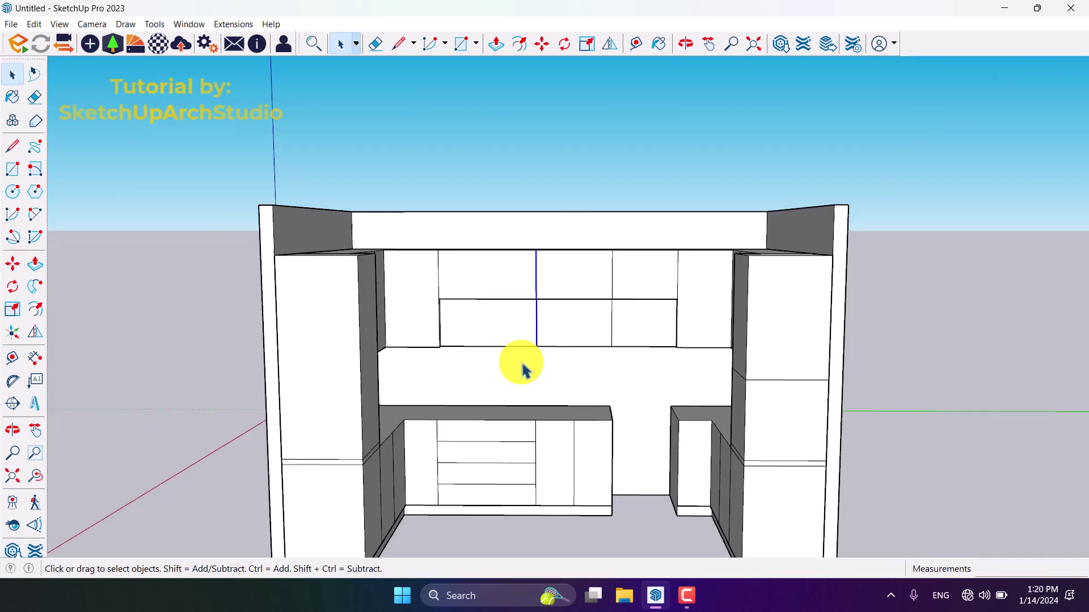
middle_click_drag(518, 365, 614, 499)
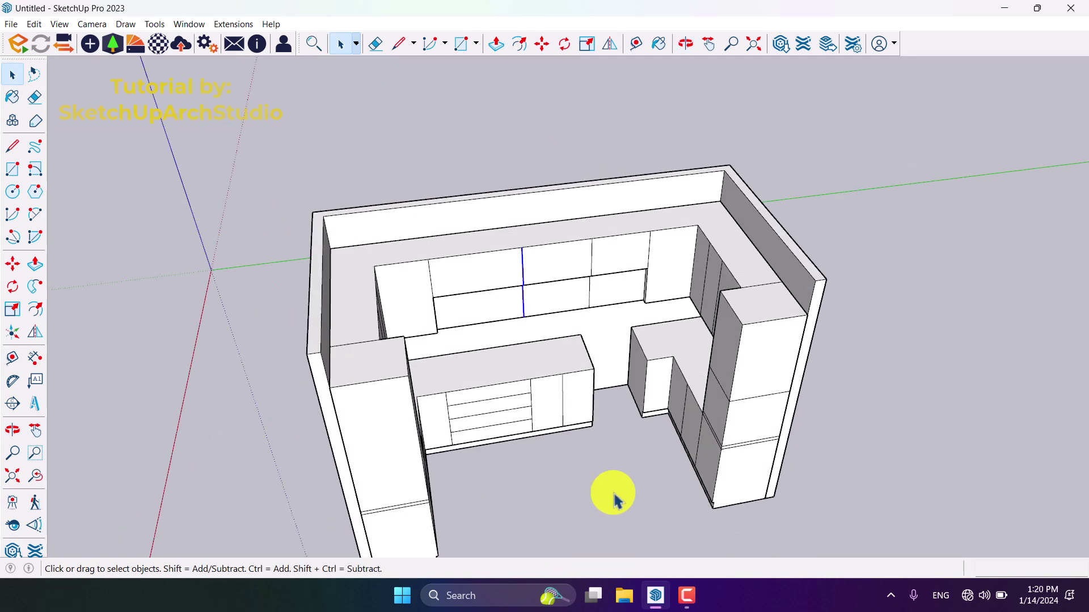
triple_click(732, 383)
right_click(732, 384)
left_click(784, 279)
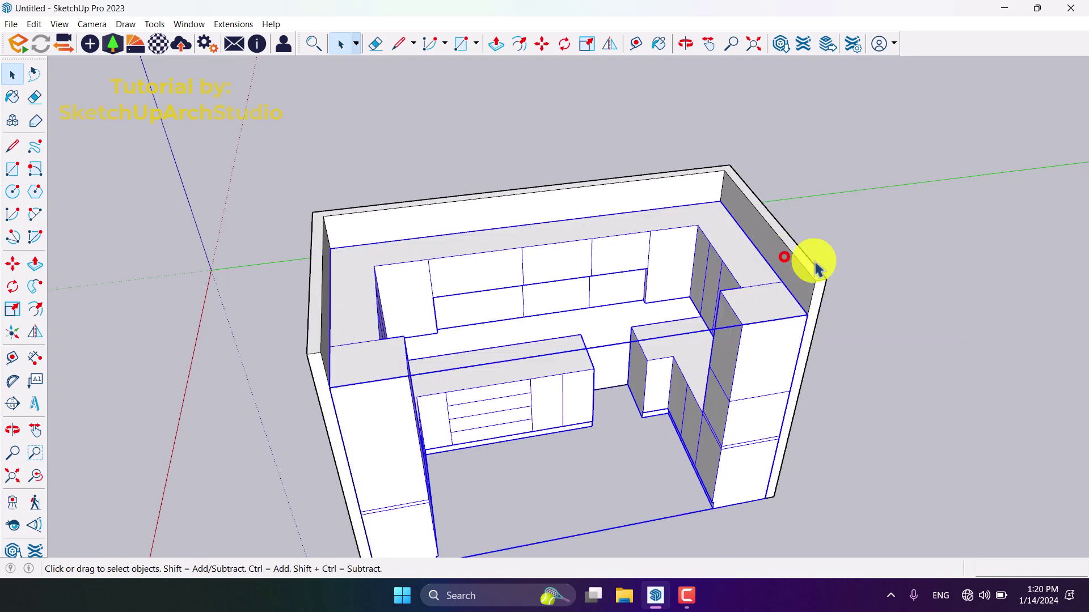
left_click(895, 262)
- Draw a floor rectangle under the whole kitchen between opposite outer corners of the walls
scroll(628, 275, "down", 4)
left_click(13, 169)
scroll(478, 535, "up", 3)
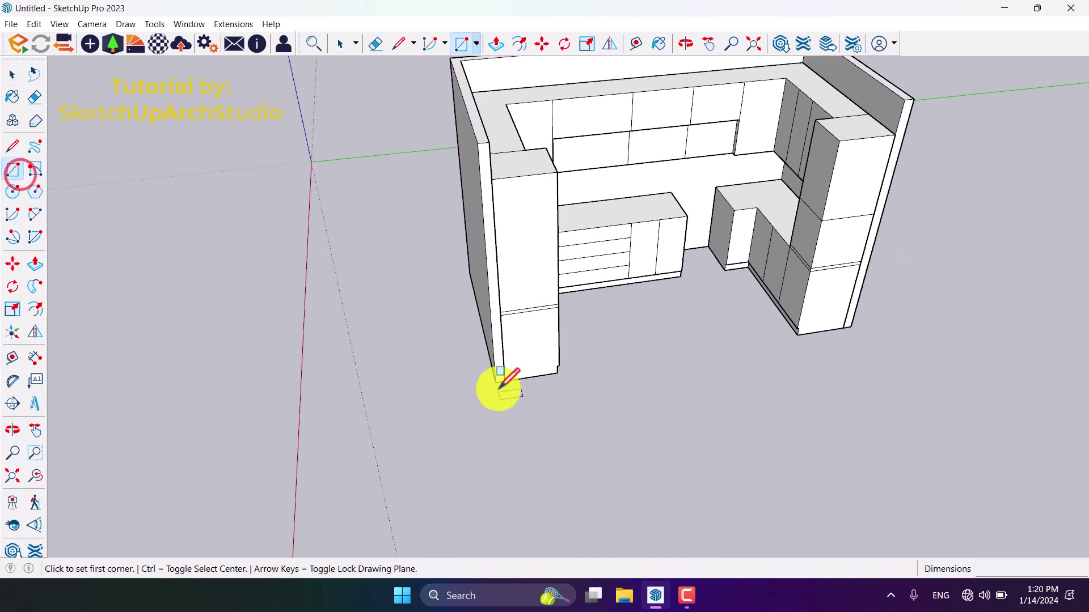
left_click(498, 379)
middle_click_drag(760, 552, 397, 133)
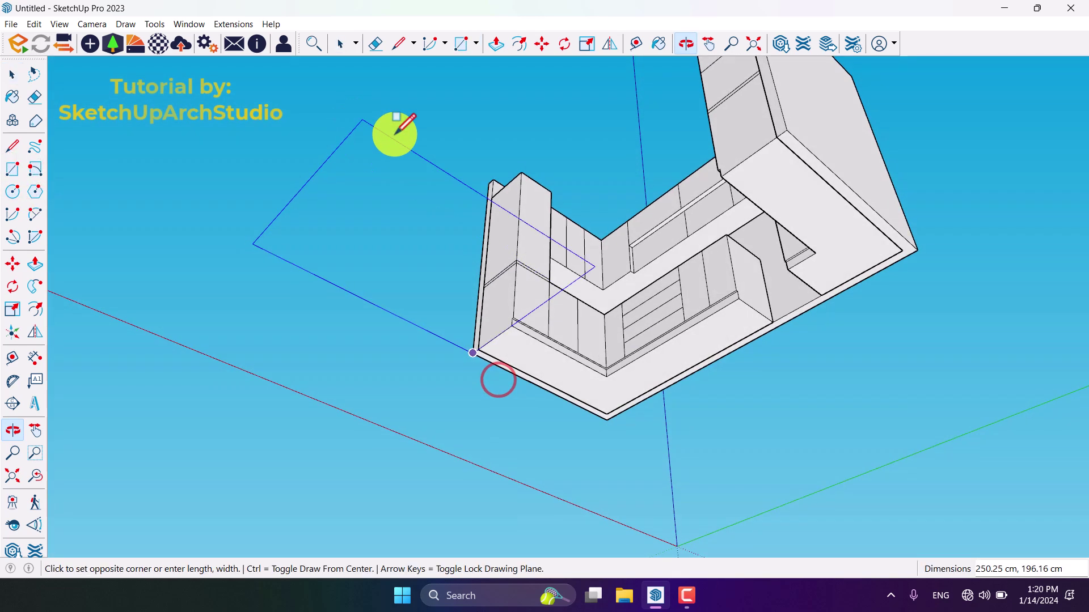
left_click(915, 251)
- Push/Pull the floor rectangle 10 cm downward into a slab
left_click(35, 264)
middle_click_drag(763, 284, 650, 329)
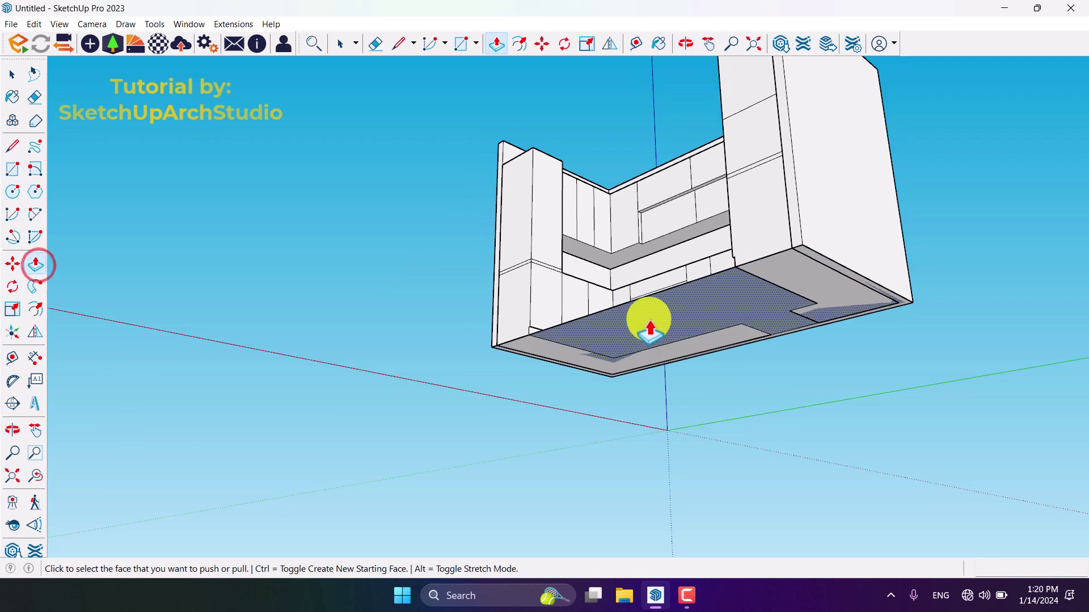
left_click_drag(649, 329, 648, 336)
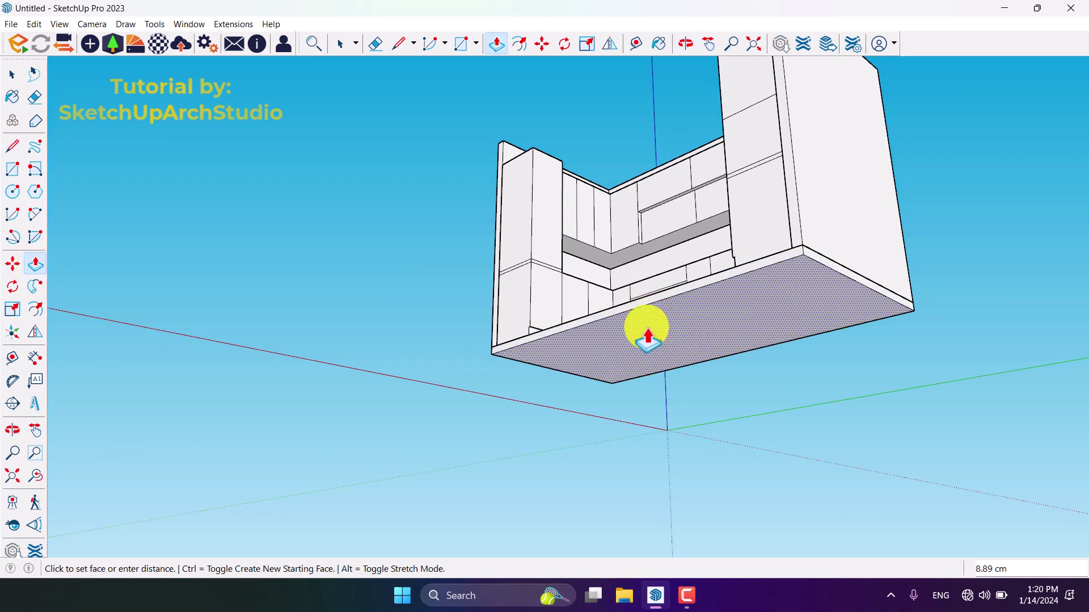
key("Return")
scroll(647, 334, "down", 4)
middle_click_drag(647, 335, 814, 562)
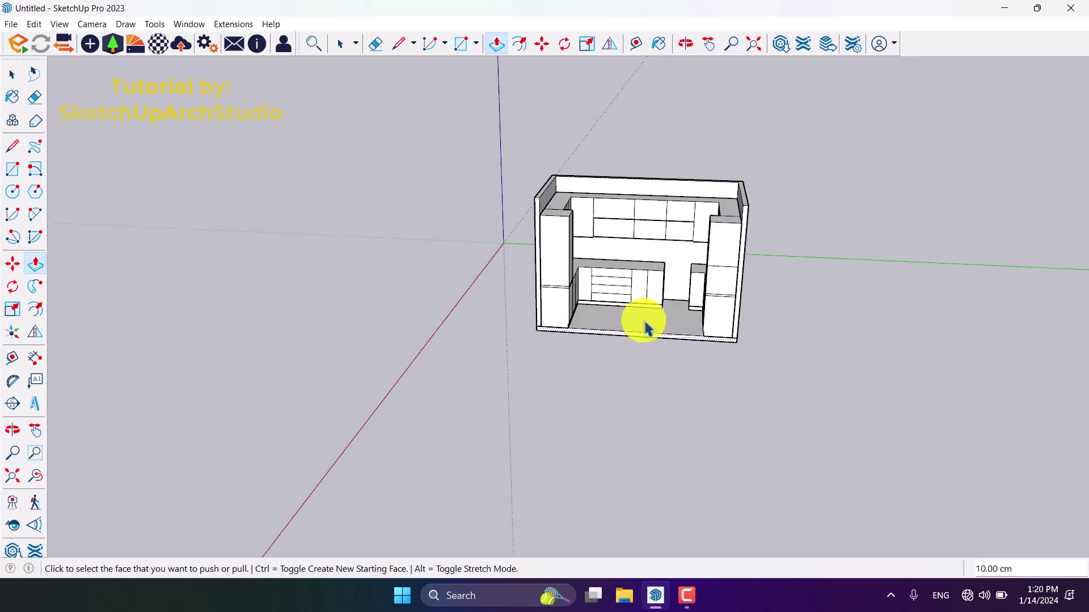
- Select the entire floor slab and make it a group
scroll(647, 325, "up", 5)
key("space")
triple_click(636, 338)
right_click(636, 338)
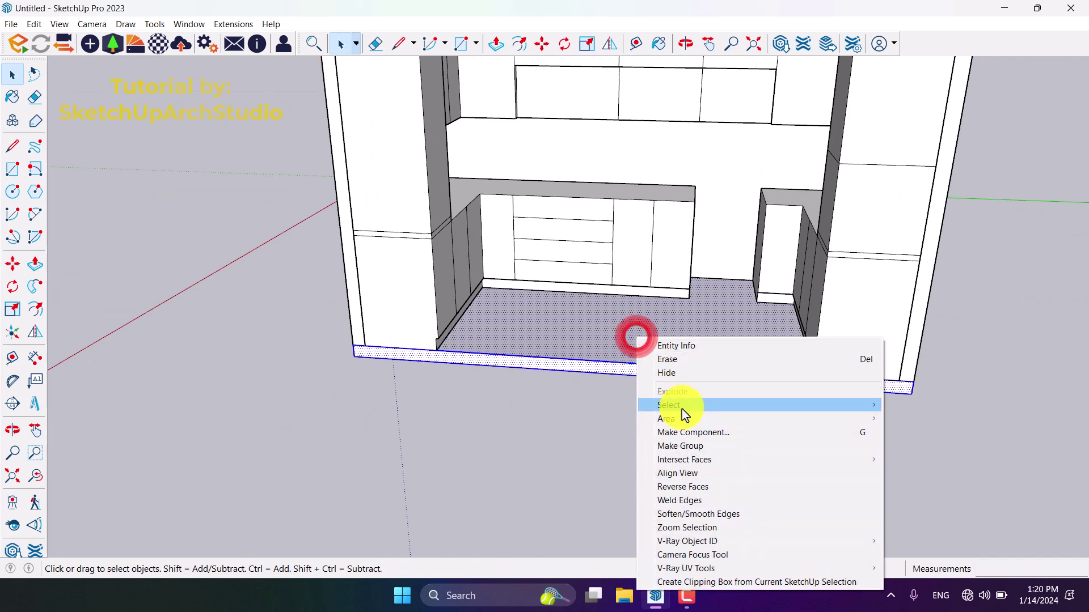
left_click(683, 444)
left_click(548, 446)
- Draw a 4 × 60 cm rectangle on the right tall cabinet's side where the countertop meets it
scroll(511, 369, "down", 3)
middle_click_drag(510, 369, 549, 413)
scroll(579, 223, "up", 5)
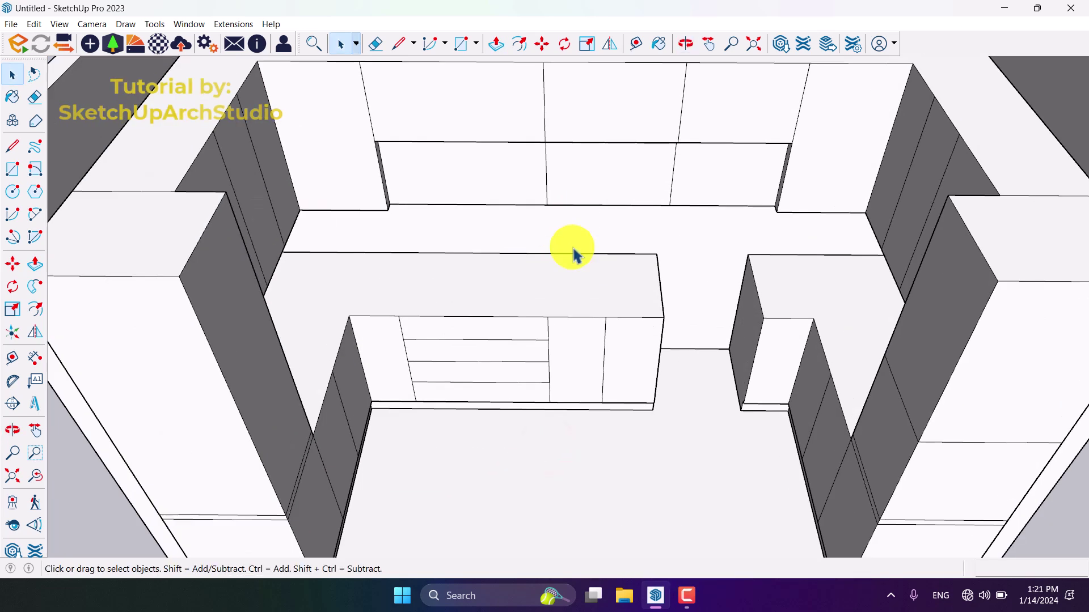
scroll(573, 254, "down", 4)
middle_click_drag(573, 254, 828, 400)
scroll(657, 332, "up", 5)
scroll(657, 331, "down", 5)
scroll(637, 338, "up", 4)
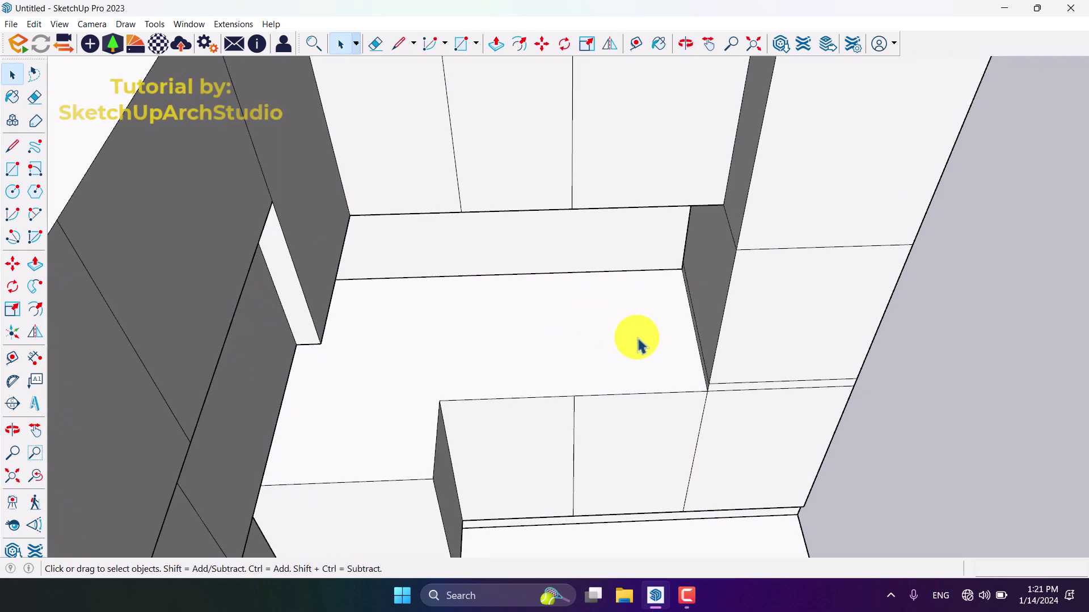
middle_click_drag(640, 345, 737, 292)
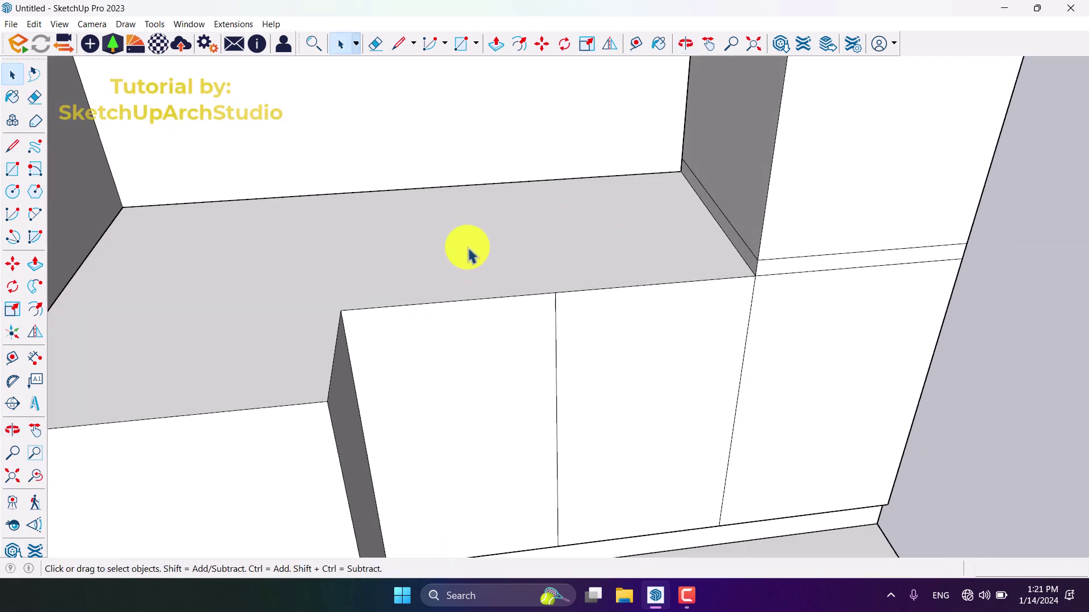
left_click(21, 171)
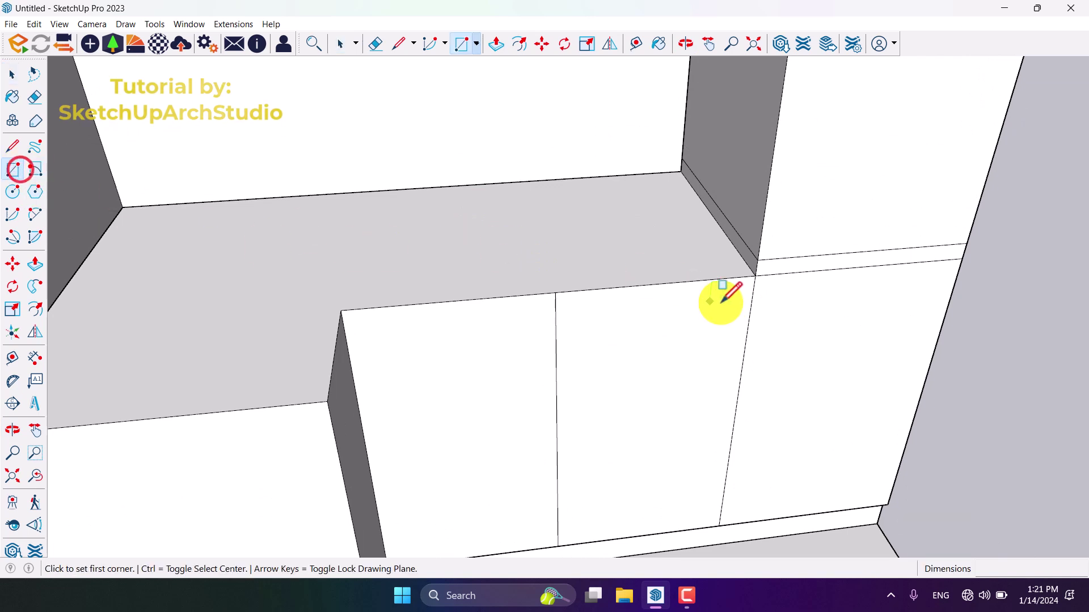
left_click(756, 276)
left_click(680, 160)
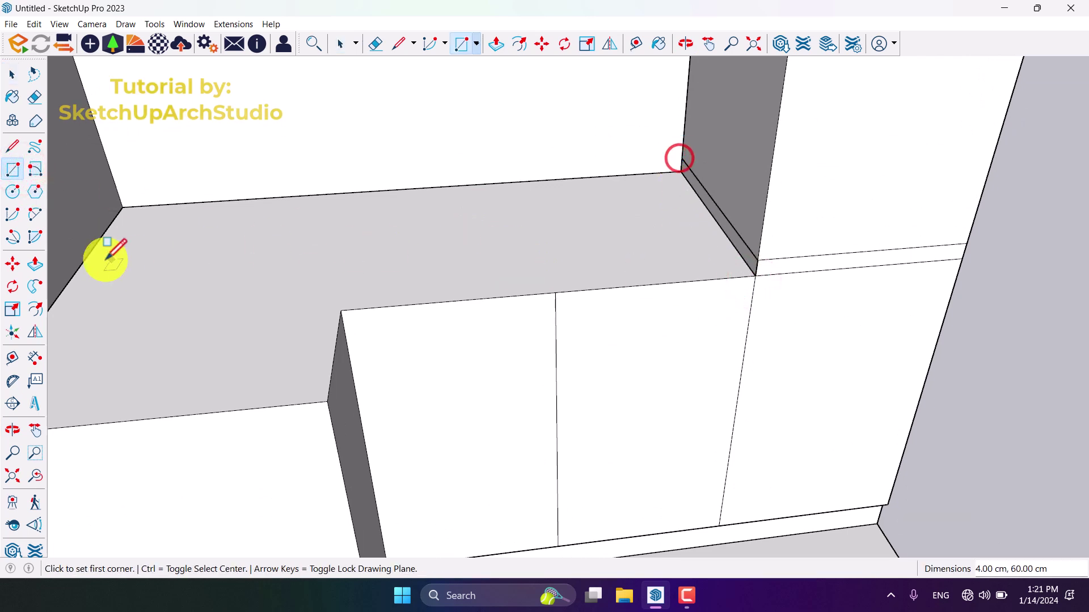
- Draw lines along the countertop's front edges on both side runs, between the tall cabinets and the inner corners
left_click(16, 151)
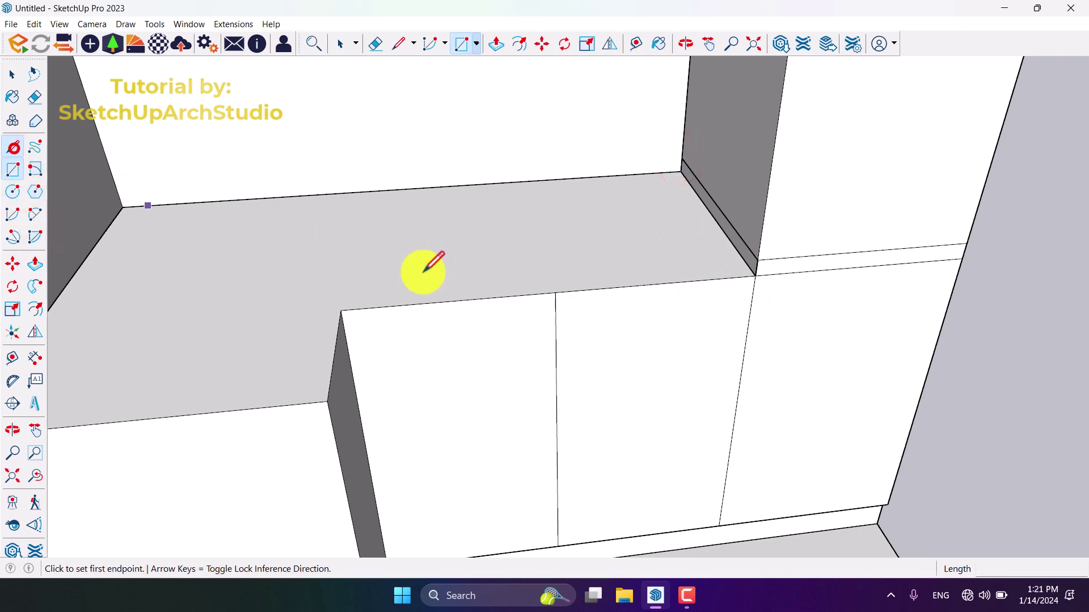
left_click(756, 276)
middle_click_drag(343, 304, 464, 214)
left_click(462, 134)
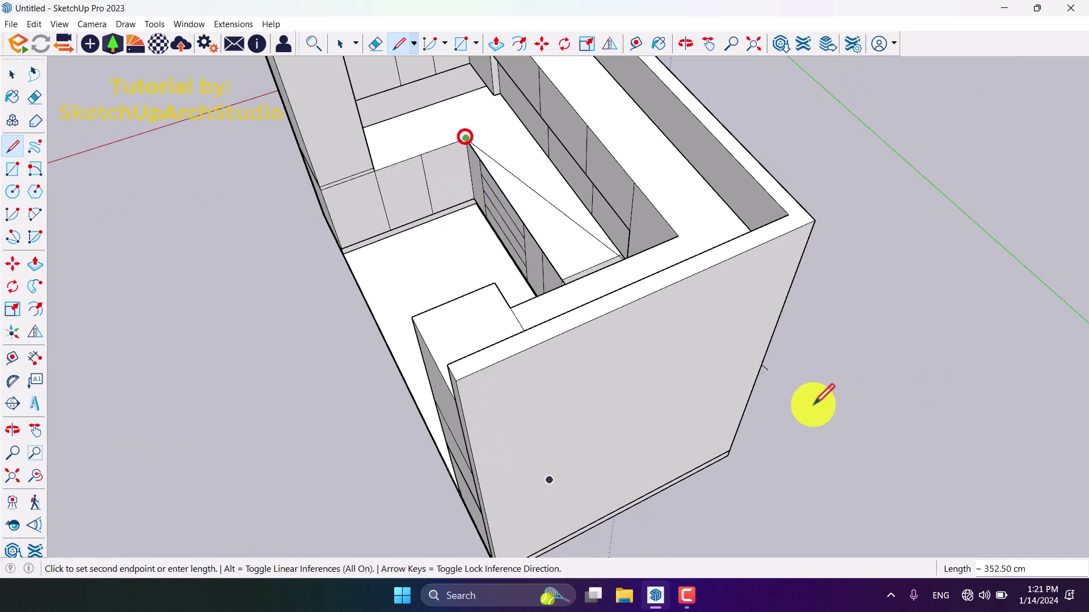
middle_click_drag(796, 468, 749, 408)
scroll(721, 59, "up", 5)
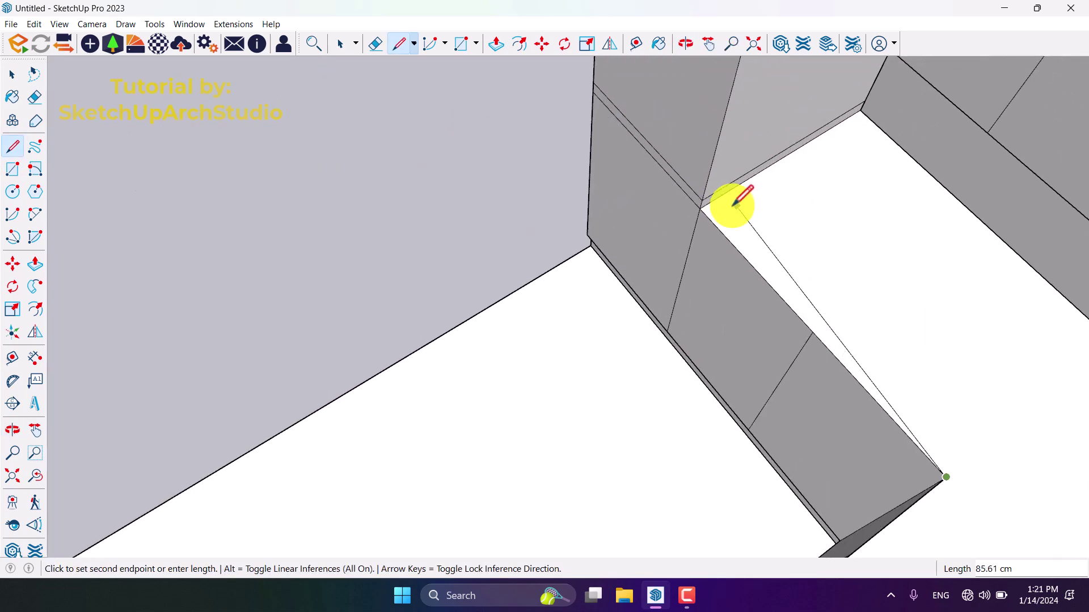
left_click(704, 203)
scroll(703, 202, "down", 8)
- Select the connected countertop front-edge lines around the U-shaped run as the Follow Me path
key("space")
middle_click_drag(583, 274, 549, 303)
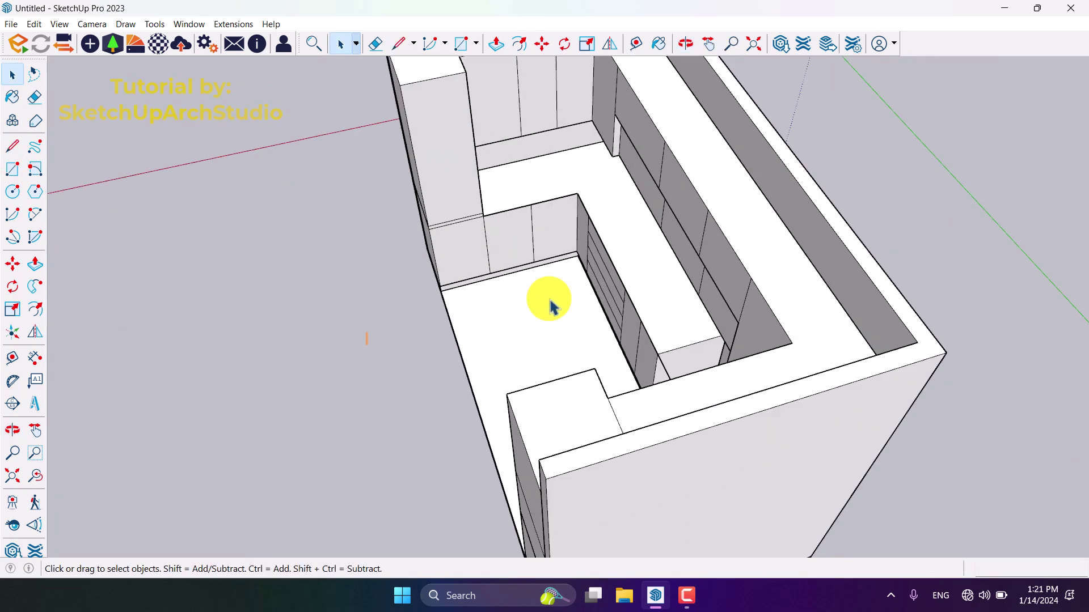
scroll(550, 301, "up", 3)
triple_click(550, 128)
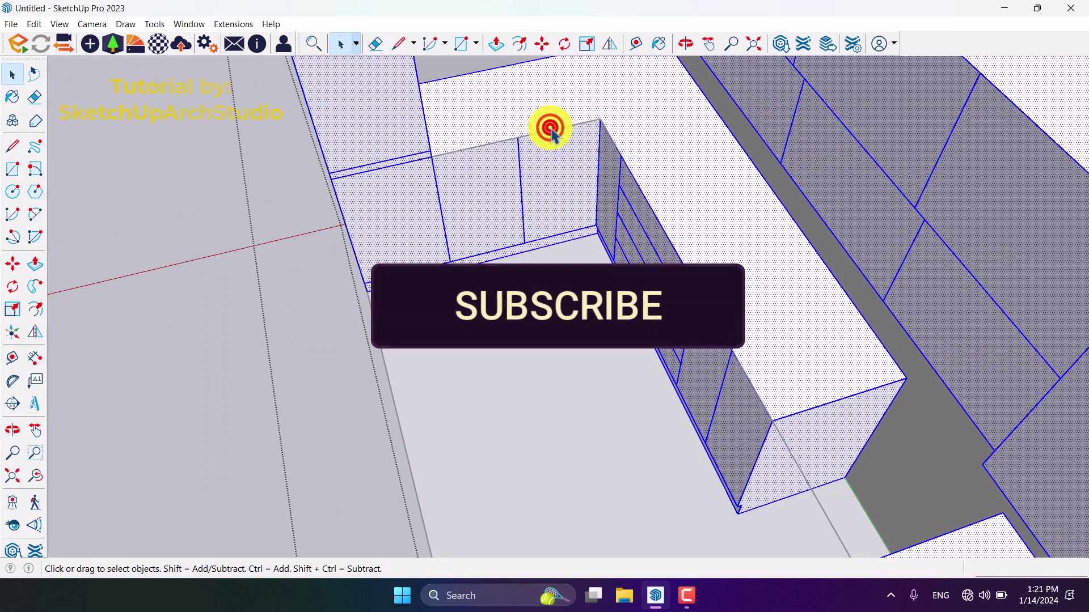
left_click(175, 343)
triple_click(583, 123)
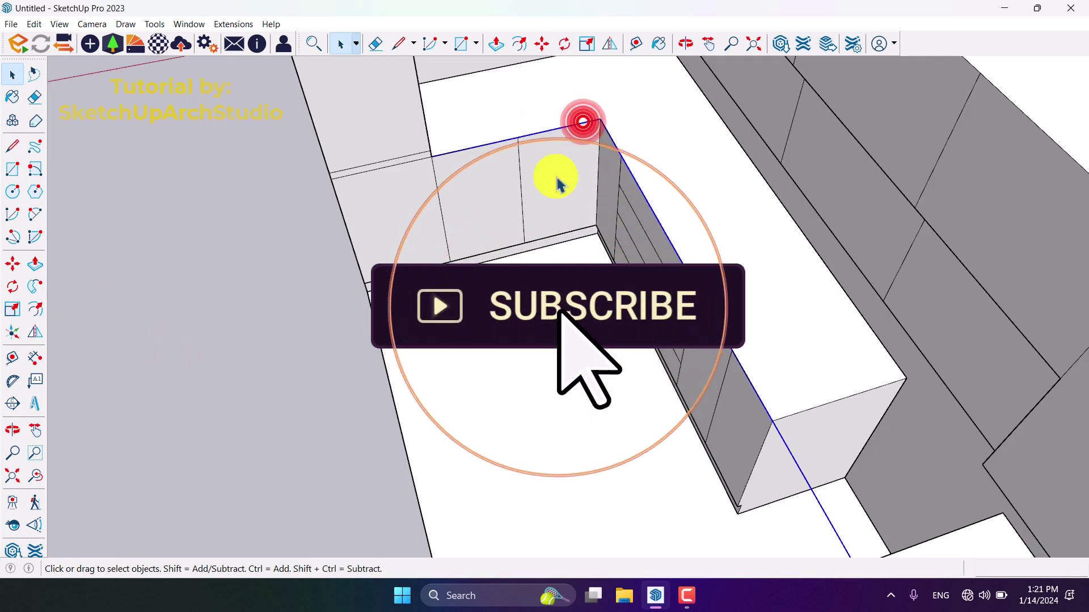
- Extrude the rectangular profile on the tall cabinet's side along the selected edges with Follow Me to form the countertop
scroll(557, 182, "down", 5)
middle_click_drag(556, 182, 928, 337)
scroll(737, 306, "up", 6)
middle_click_drag(641, 421, 850, 283)
scroll(769, 169, "up", 2)
scroll(774, 175, "up", 3)
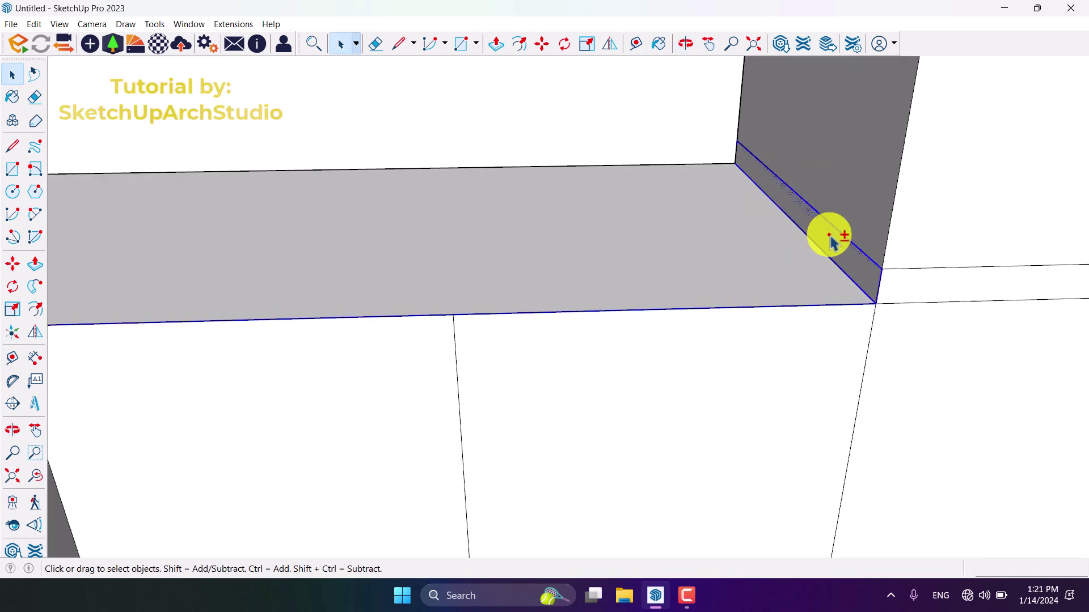
left_click(35, 302)
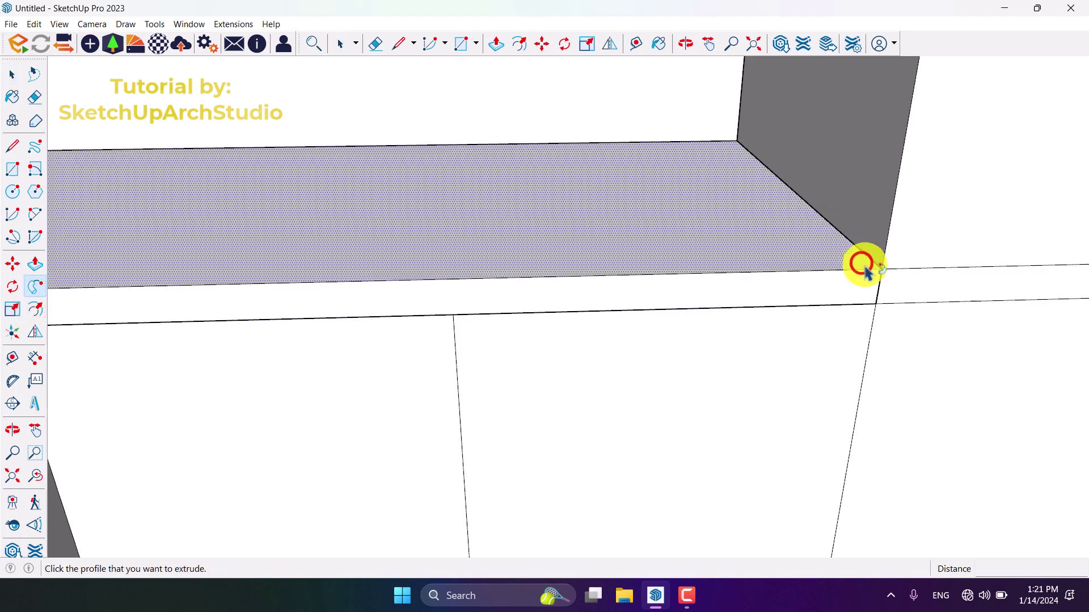
scroll(396, 175, "down", 10)
middle_click_drag(747, 301, 437, 380)
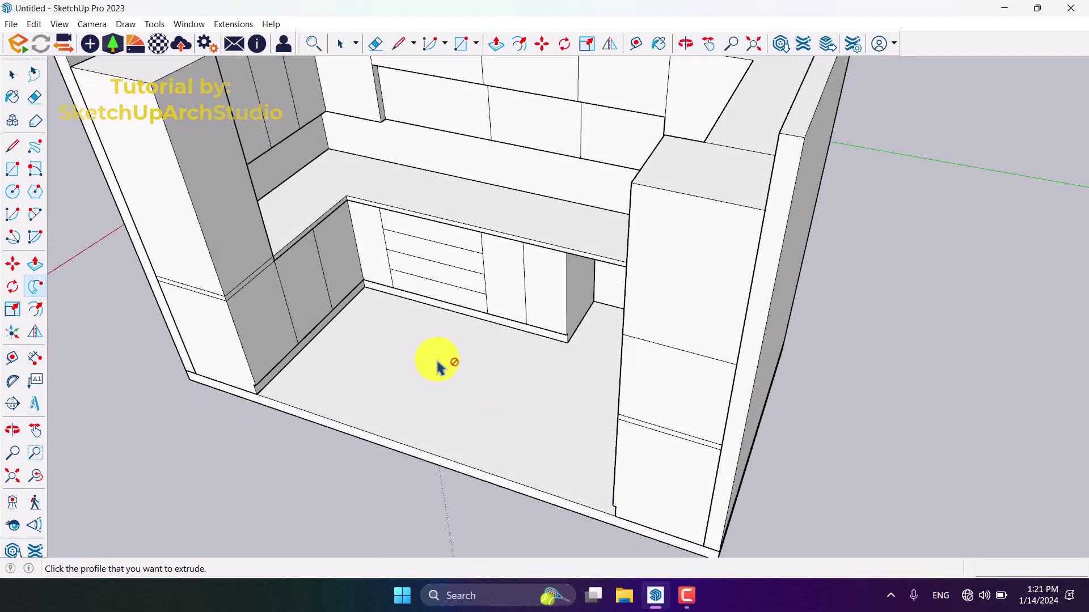
- Select the entire countertop geometry and make it a group
key("space")
scroll(291, 235, "up", 5)
left_click(489, 129)
right_click(489, 130)
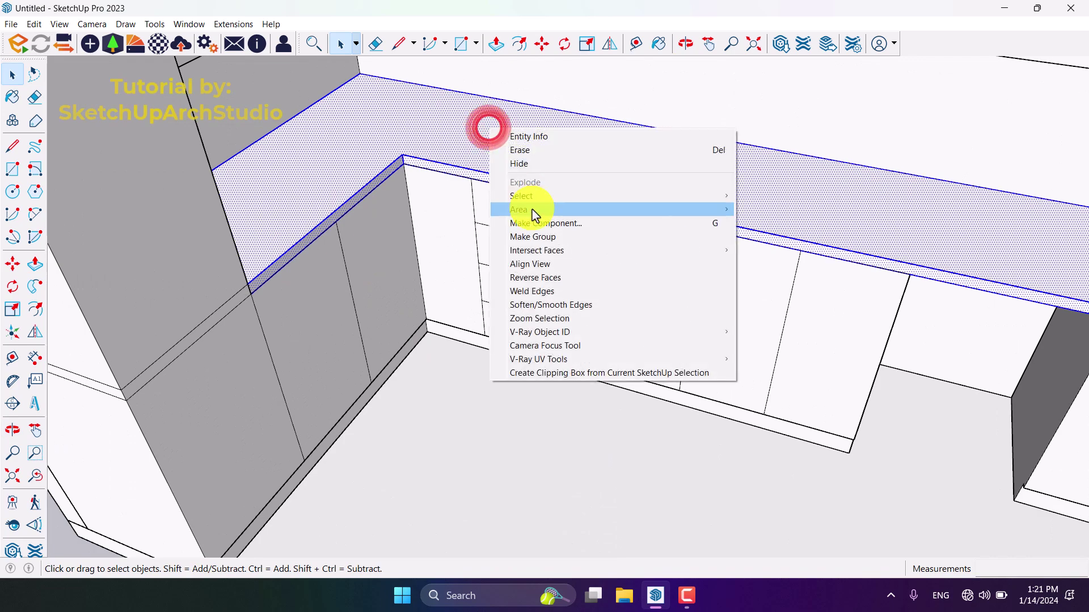
left_click(533, 236)
- Select the cabinet group and the countertop group together, leaving the walls and floor unselected
scroll(454, 357, "down", 5)
middle_click_drag(455, 357, 519, 374)
scroll(438, 371, "up", 5)
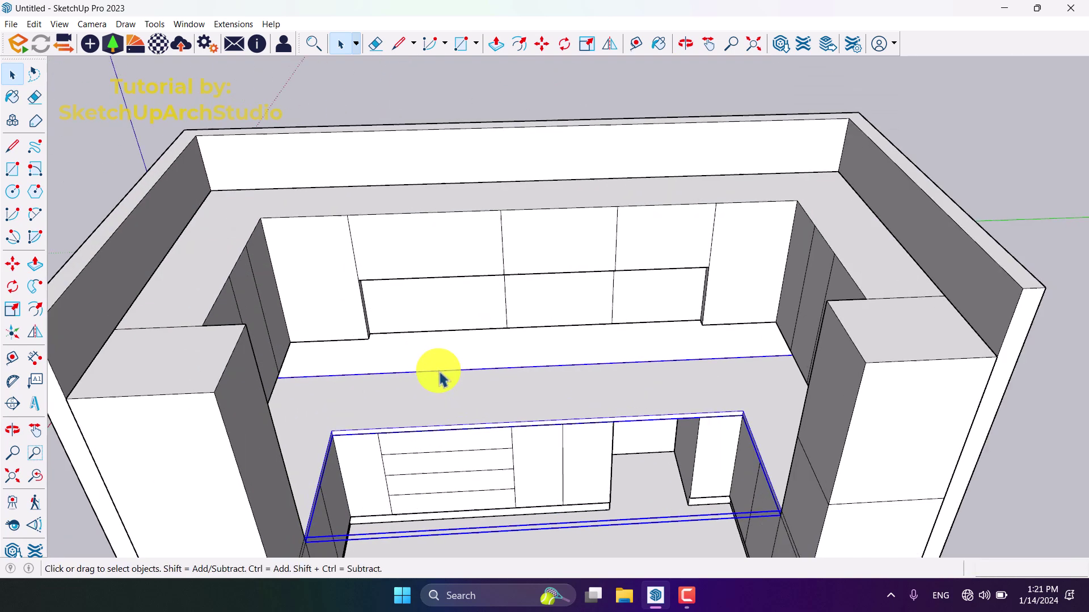
left_click(496, 272)
scroll(591, 235, "down", 5)
scroll(590, 287, "up", 3)
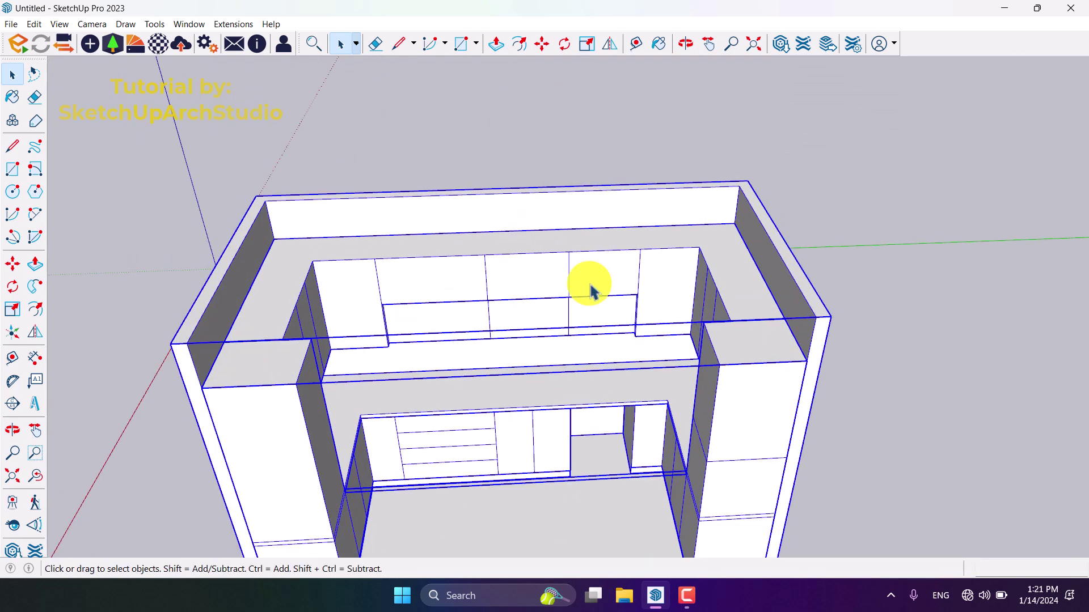
middle_click_drag(590, 287, 870, 195)
left_click(869, 195)
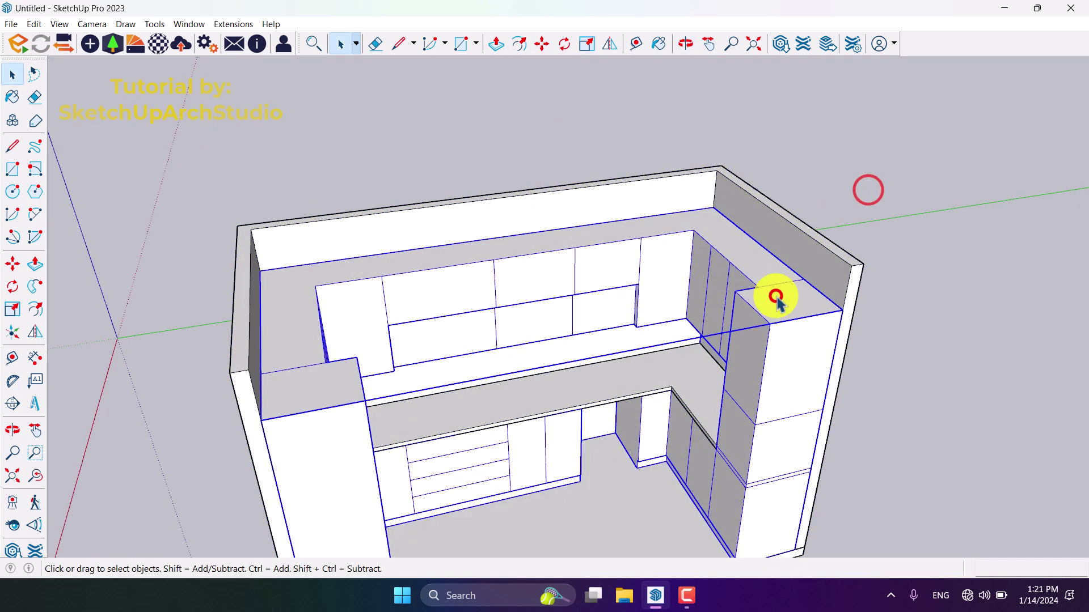
scroll(650, 338, "down", 2)
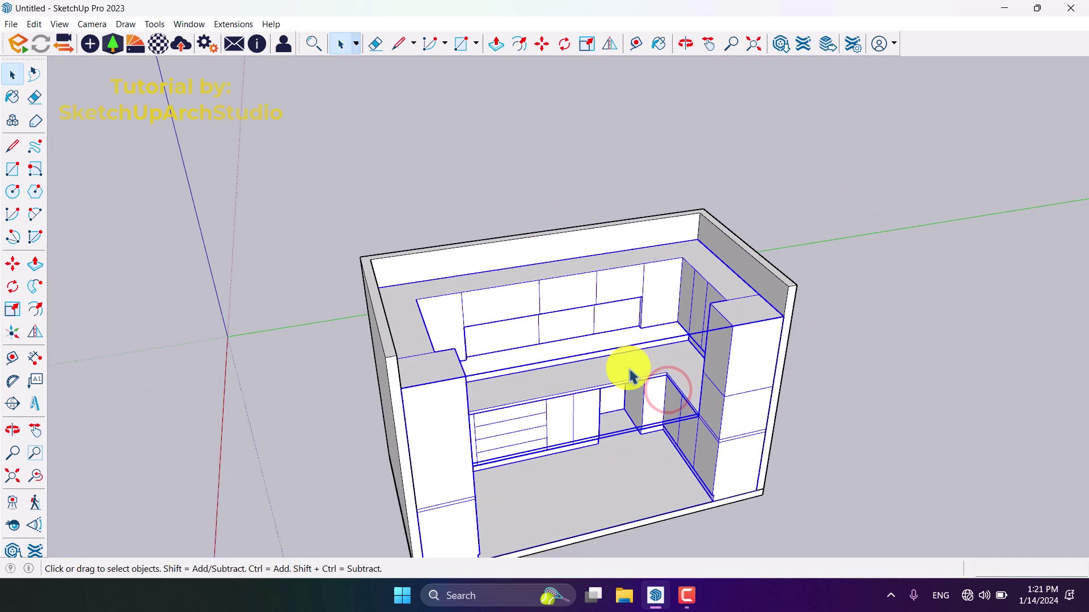
scroll(627, 369, "up", 5)
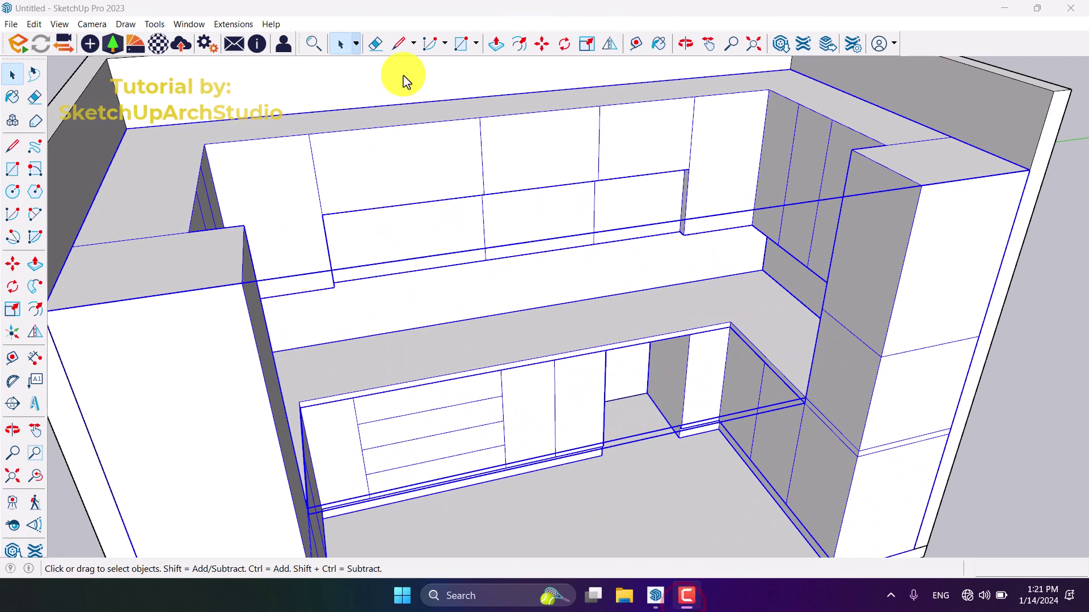